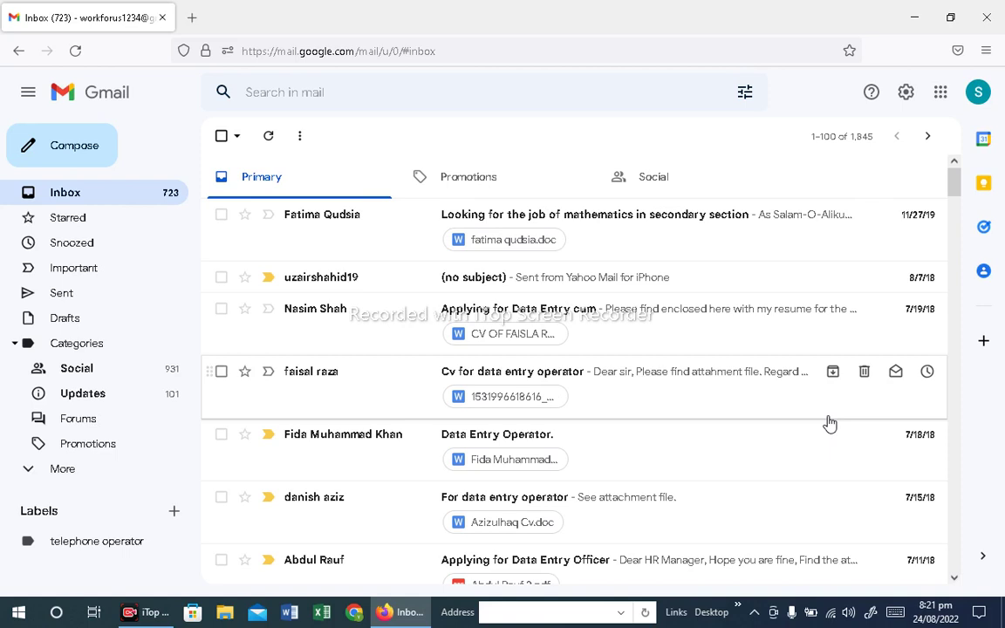
Open the full mail settings and choose the "all stars" preset for Stars.
left_click(906, 96)
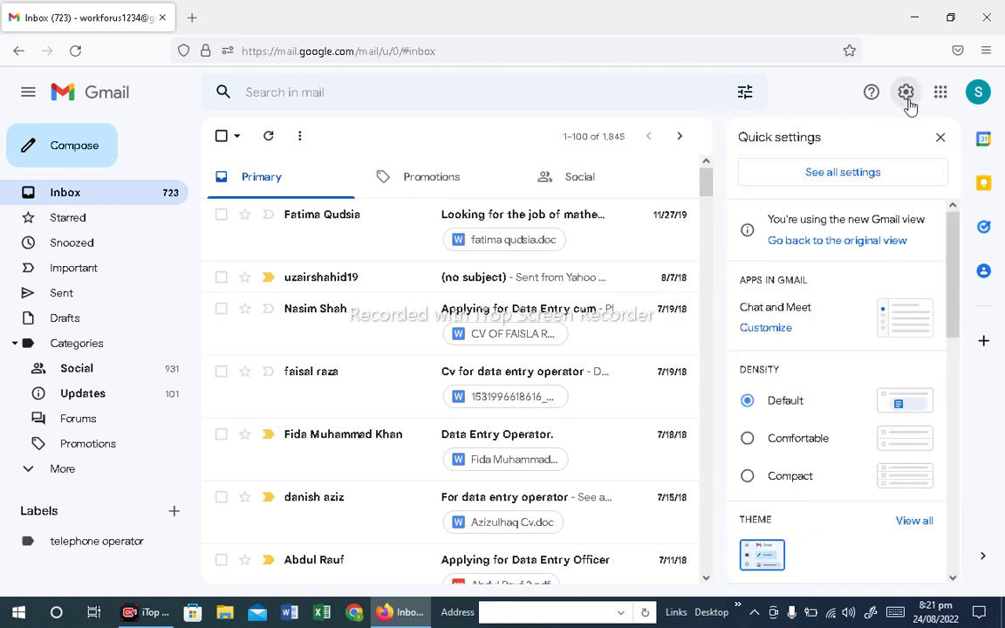
left_click(859, 178)
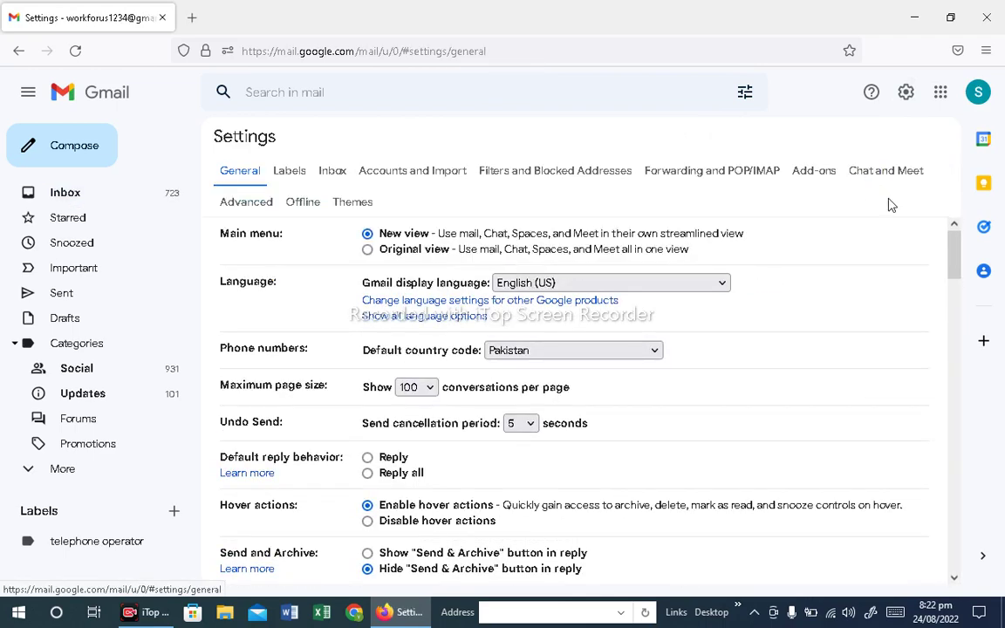
left_click_drag(954, 277, 960, 469)
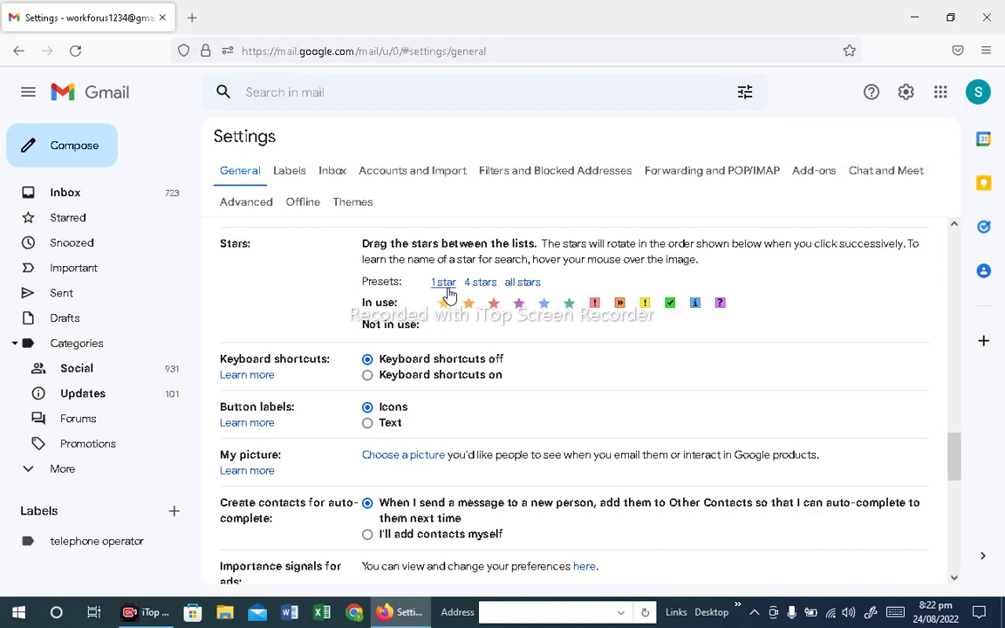
left_click(523, 288)
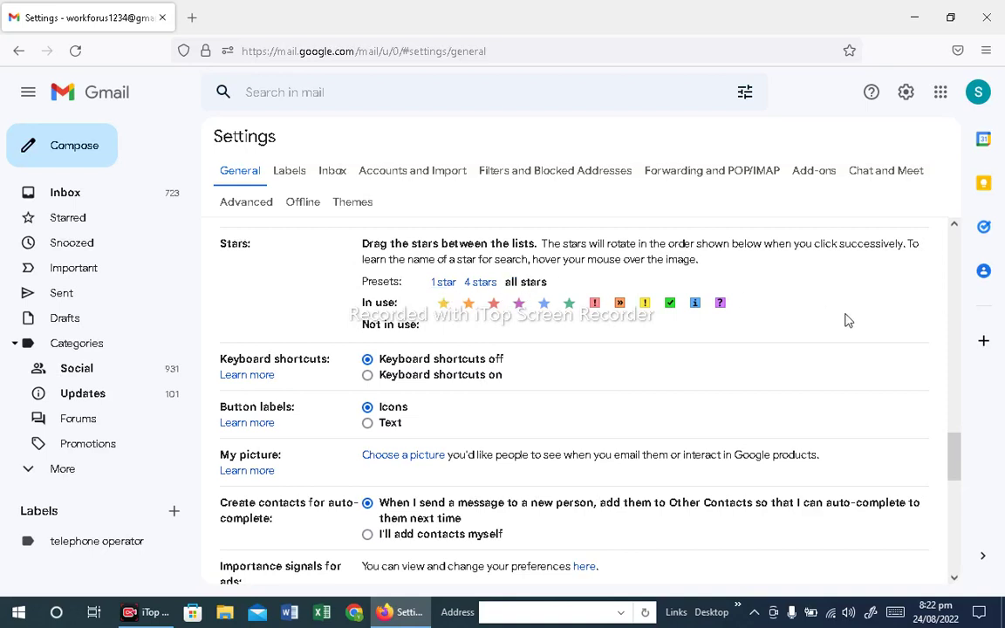
Turn on the vacation responder in the general settings.
left_click_drag(959, 465, 953, 538)
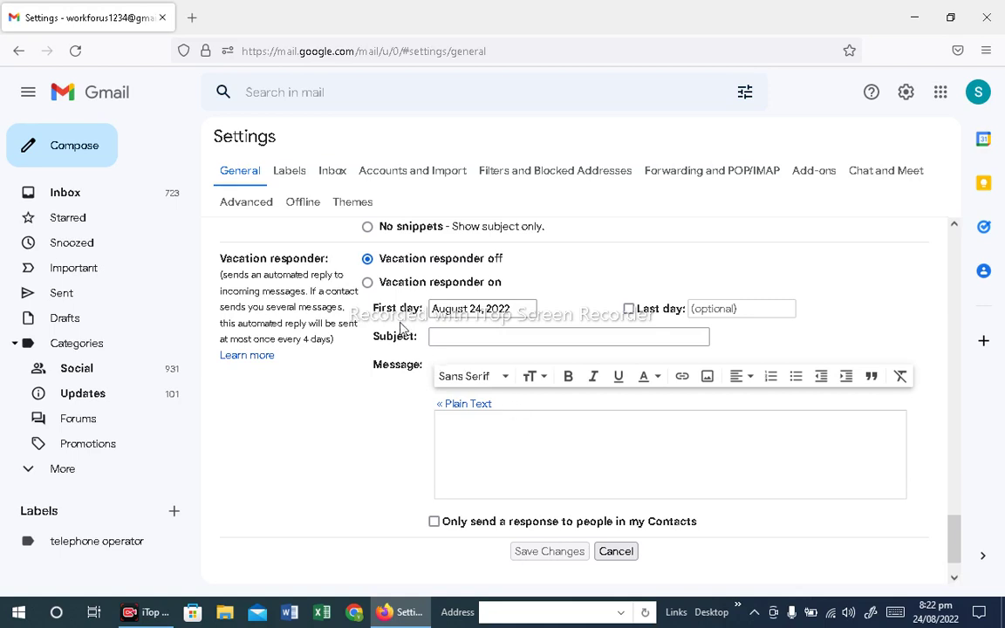
left_click(368, 283)
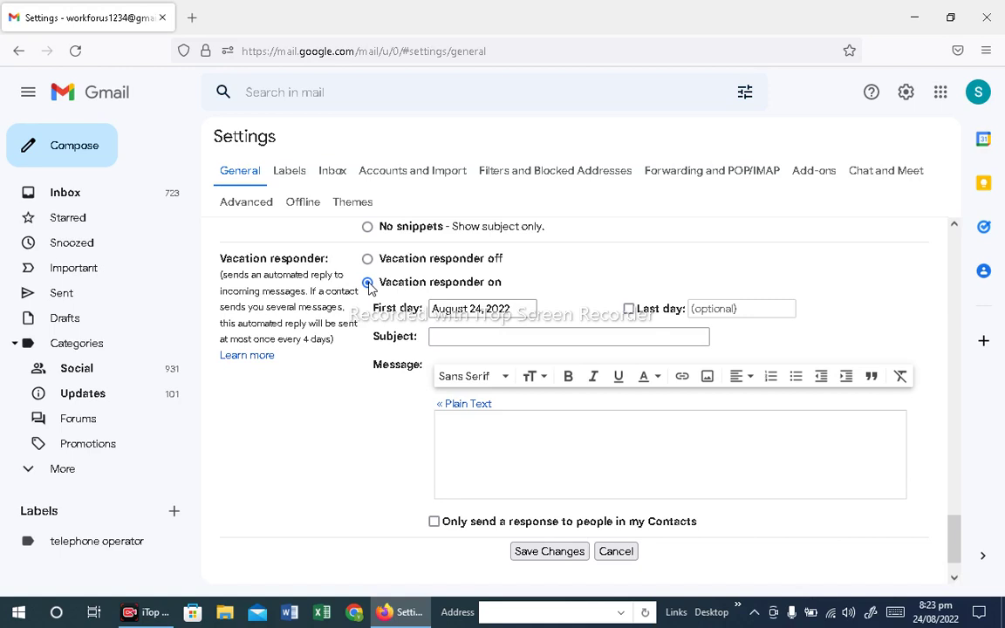
left_click(369, 286)
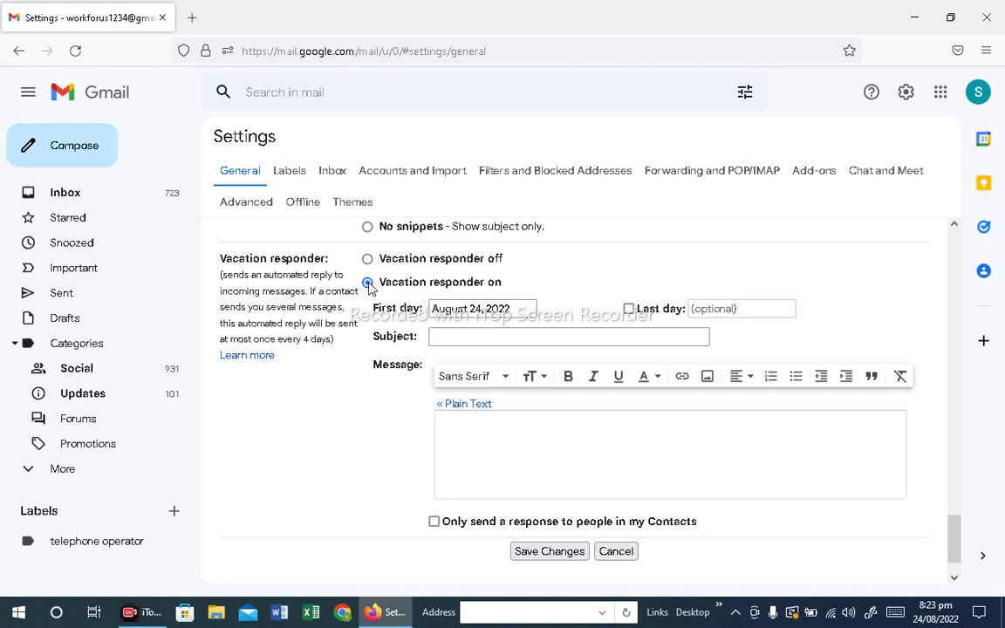
left_click(369, 288)
left_click(513, 295)
left_click(706, 312)
Enter "Thanks for showing your interest in our organization." as the vacation responder message.
left_click(489, 436)
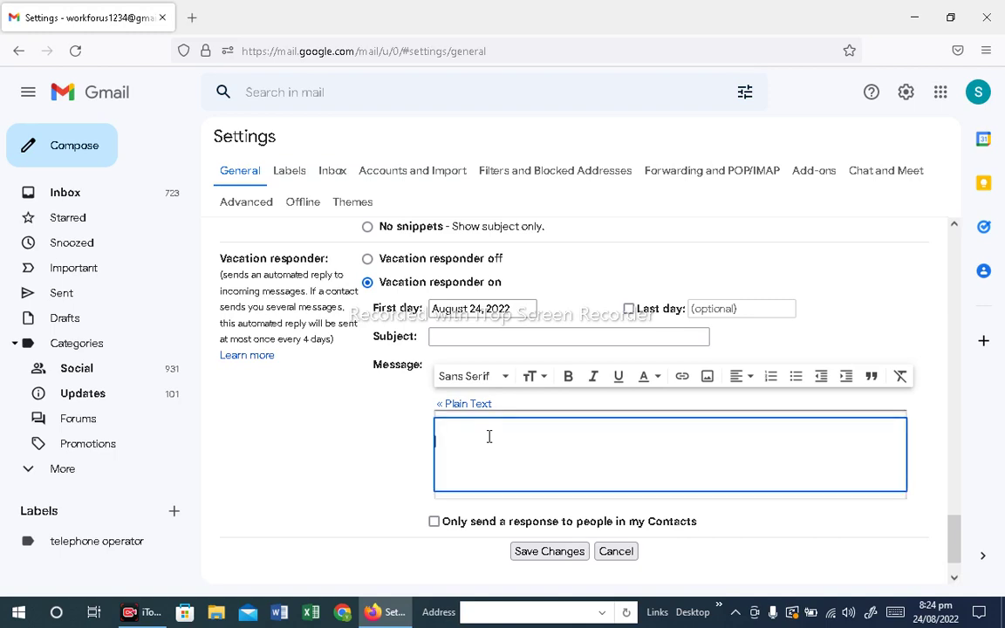
type("Thanks for showing your interest in our")
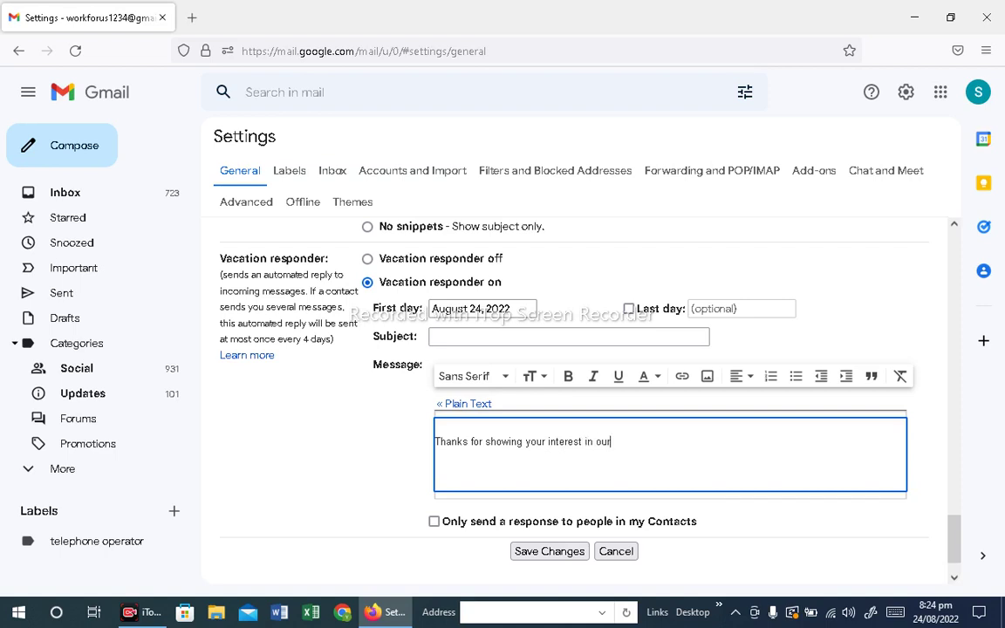
type(" organization")
key("Return")
key("Return")
Clear the thank-you text from the vacation responder message and save the settings changes.
scroll(904, 274, "up", 4)
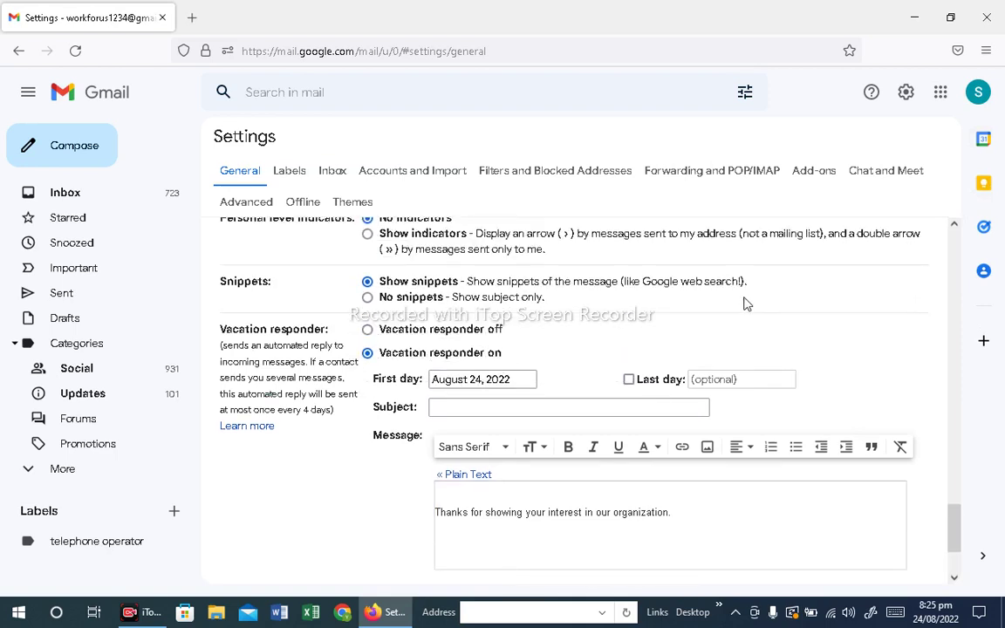
scroll(545, 311, "up", 3)
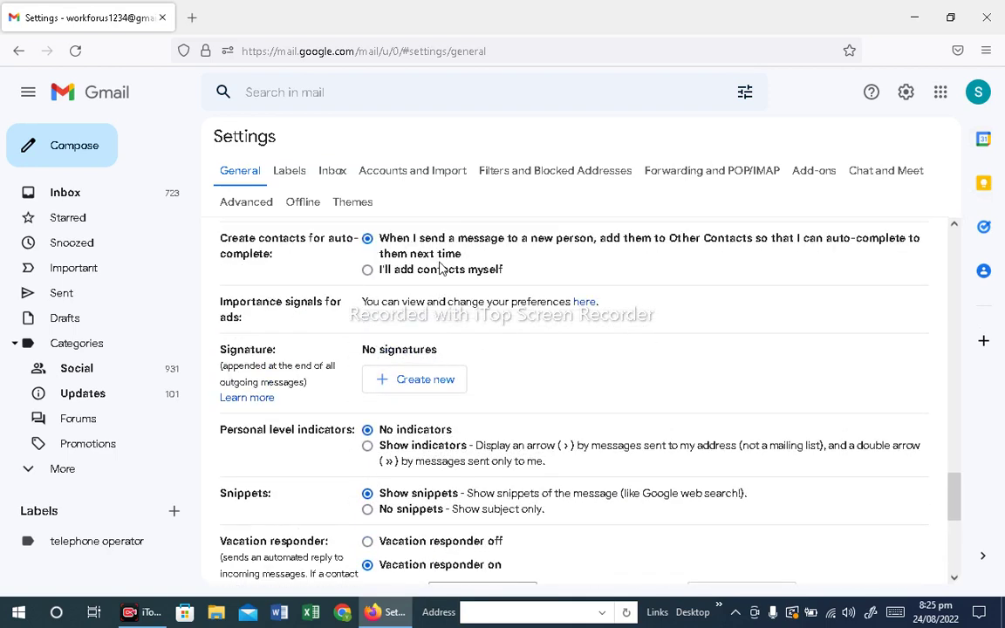
scroll(513, 266, "up", 3)
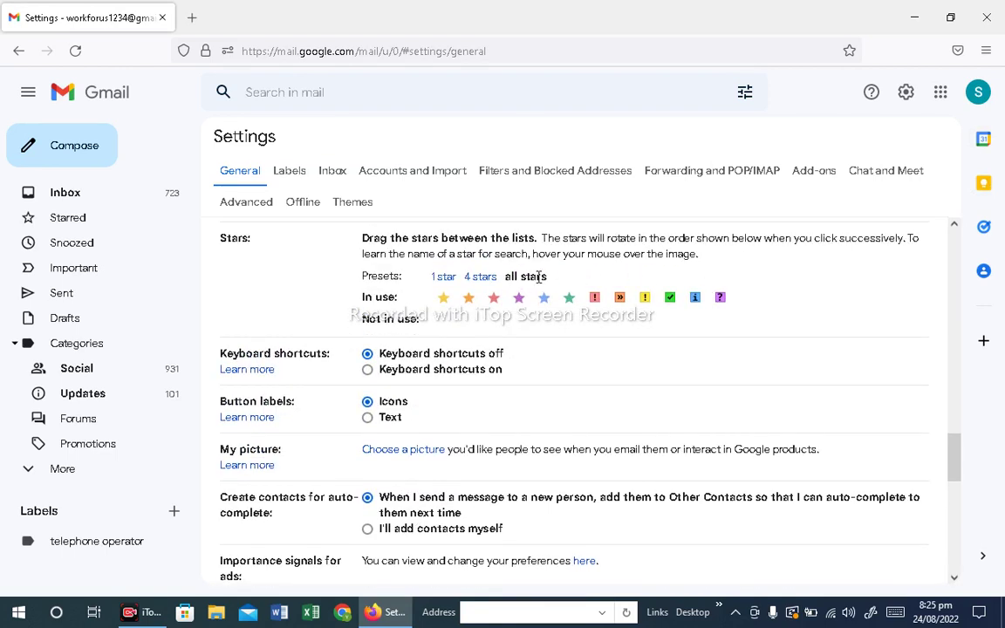
scroll(587, 285, "down", 3)
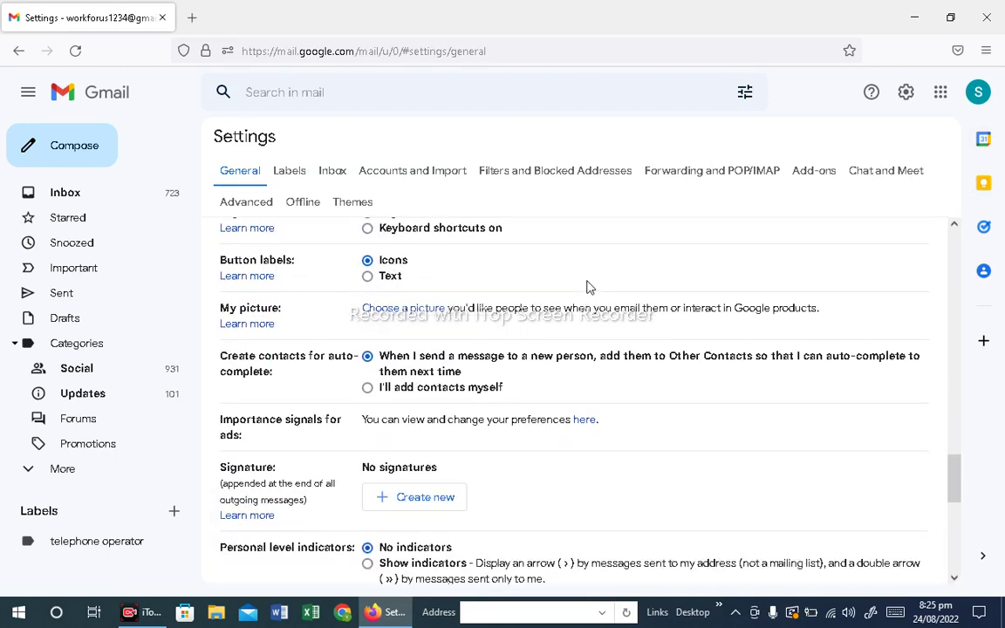
scroll(588, 286, "down", 5)
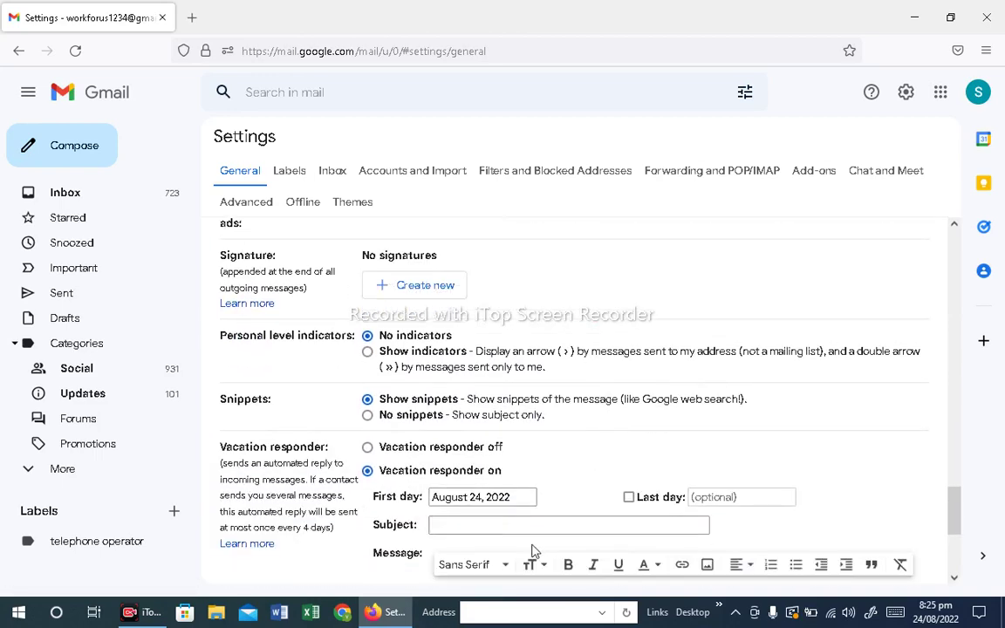
scroll(534, 551, "down", 3)
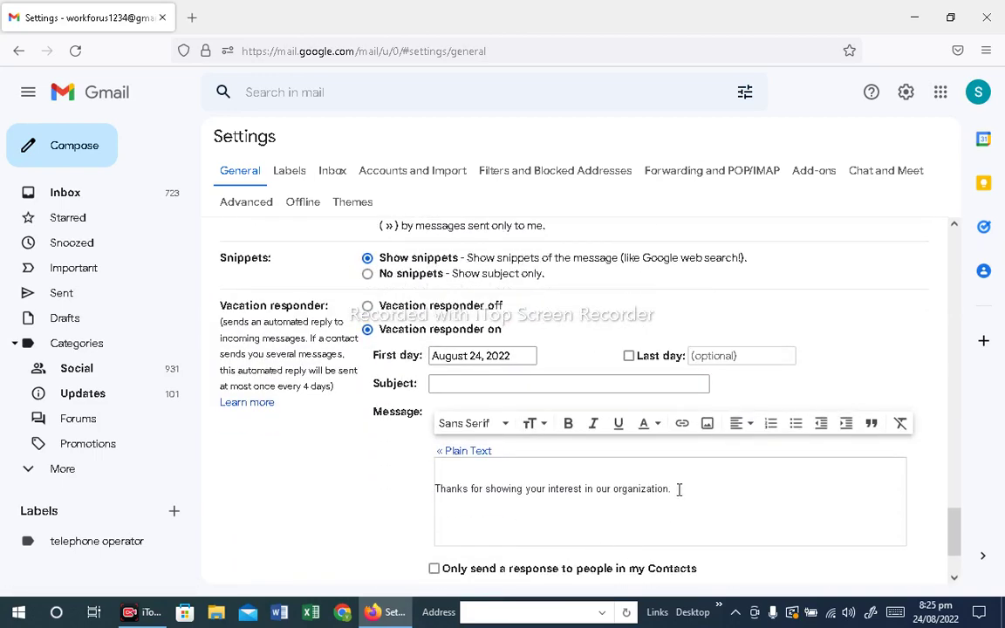
left_click_drag(679, 490, 410, 482)
key("BackSpace")
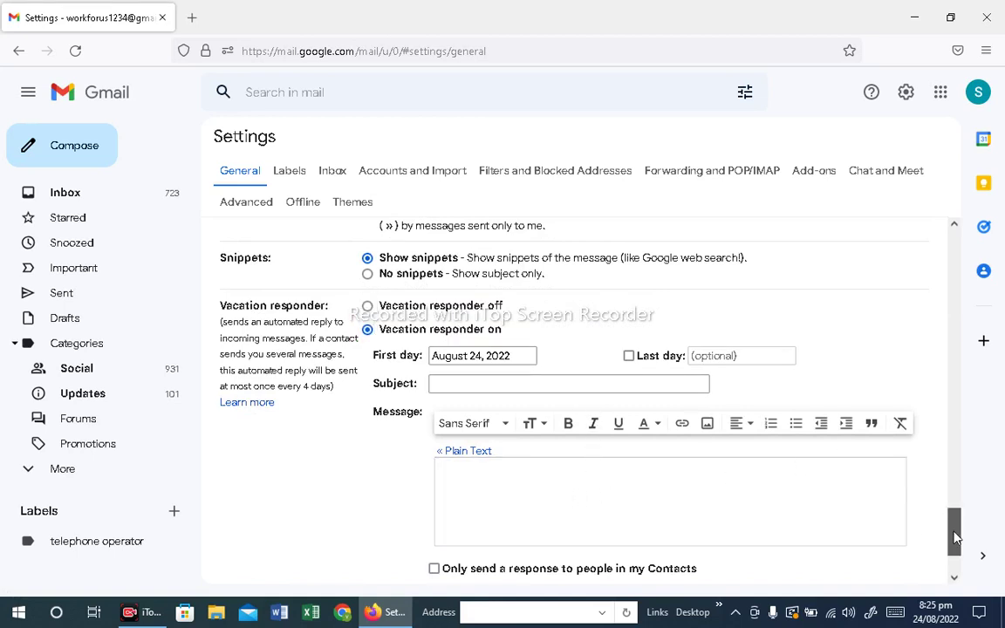
scroll(952, 532, "down", 2)
left_click(529, 502)
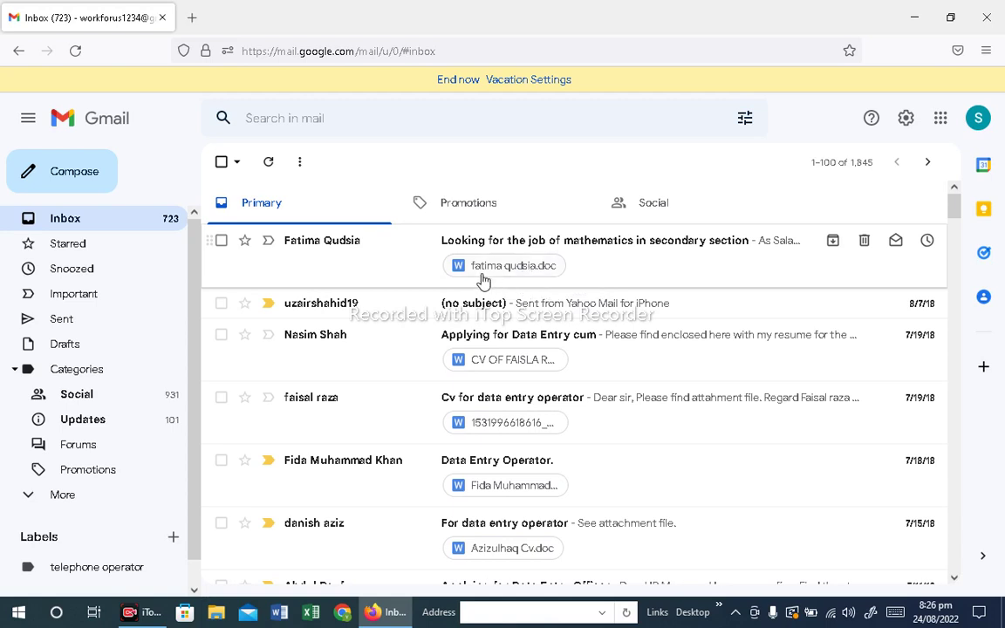
Select the email about the secondary-section mathematics job and apply a new label named "Maths" to it.
left_click(221, 242)
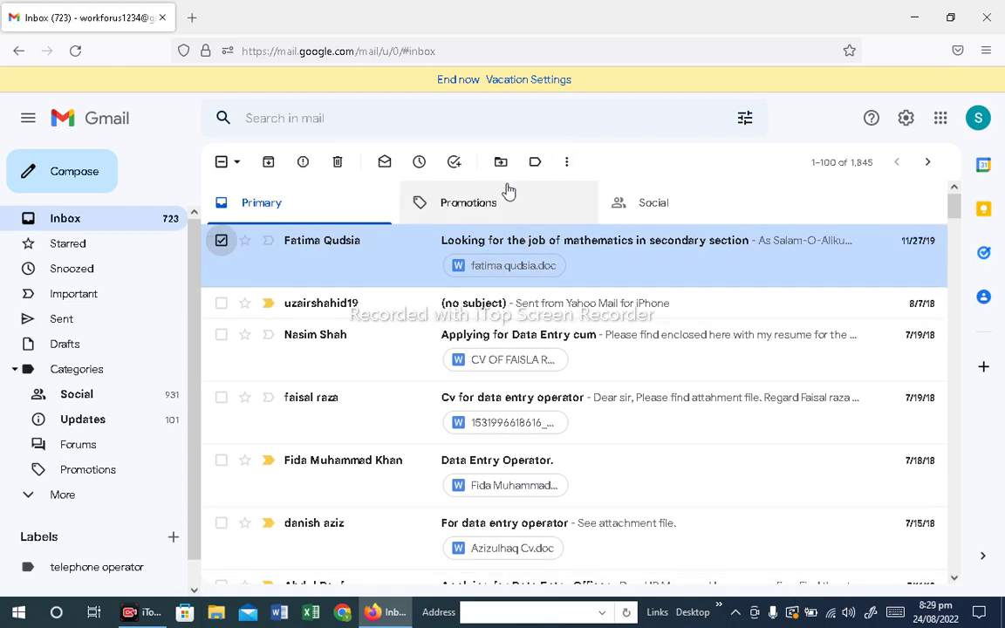
left_click(535, 164)
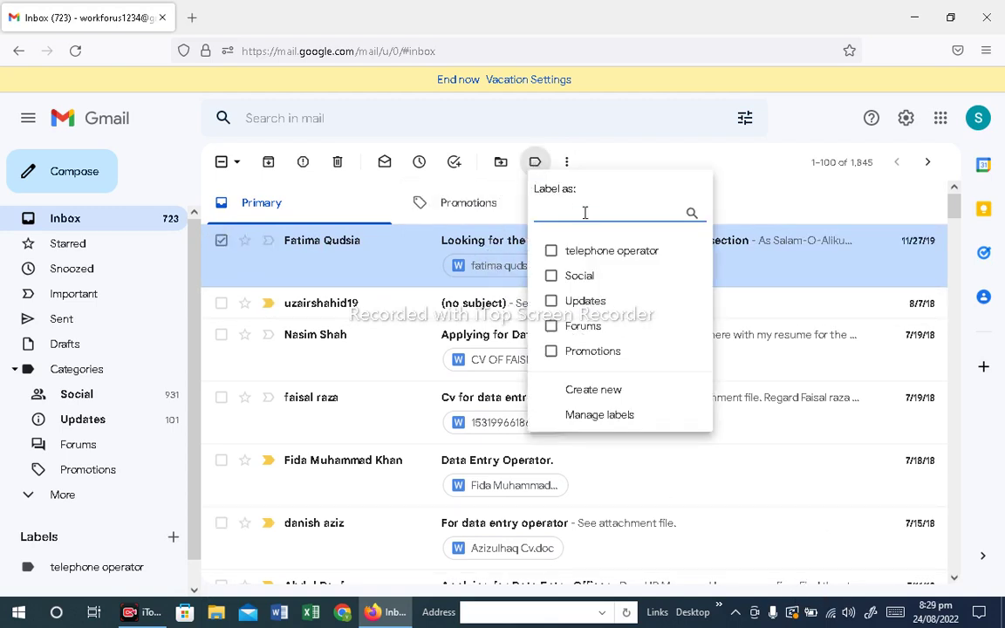
left_click(602, 399)
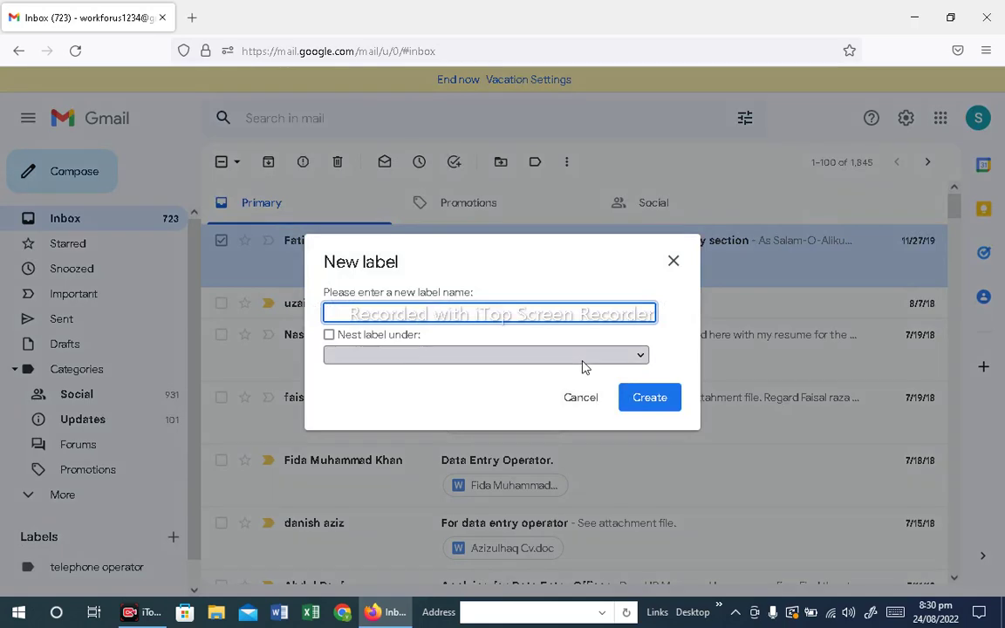
type("Maths")
left_click(662, 405)
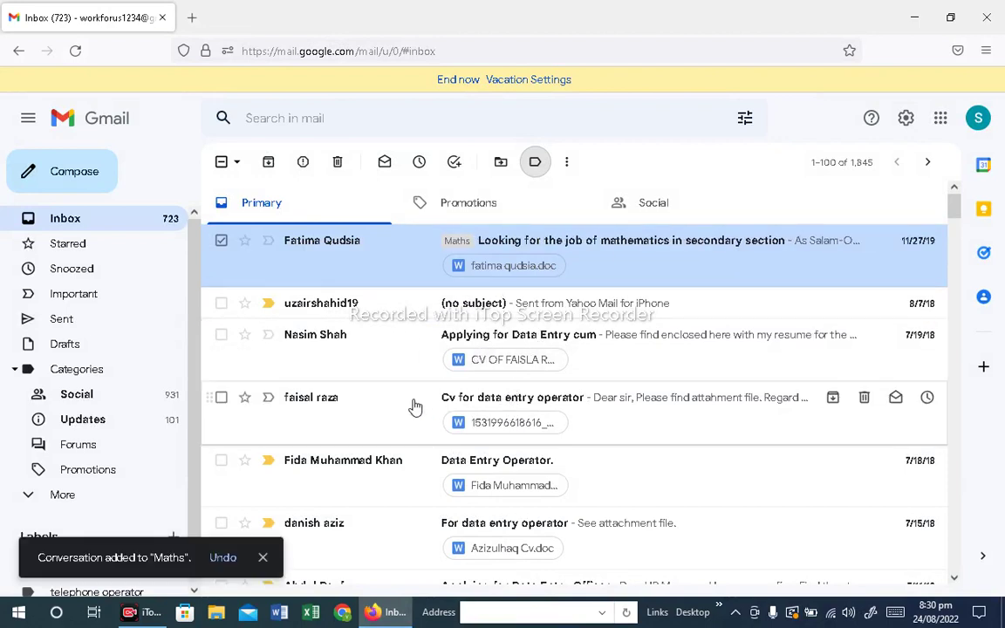
Add the "Cv for data entry operator" email to the selection and apply a new label named "Data Entry Officer".
left_click(222, 398)
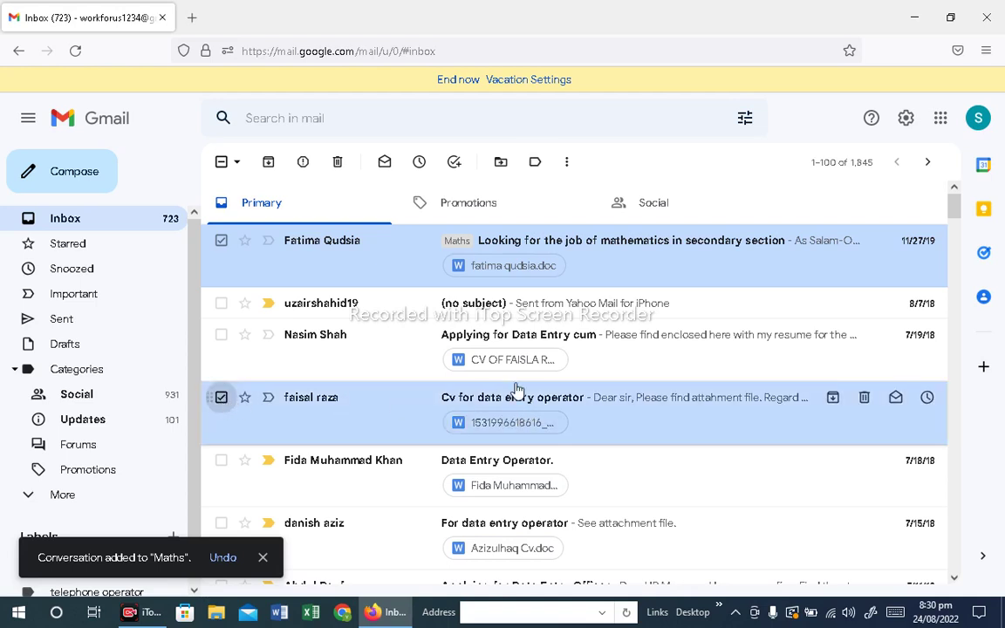
left_click(535, 162)
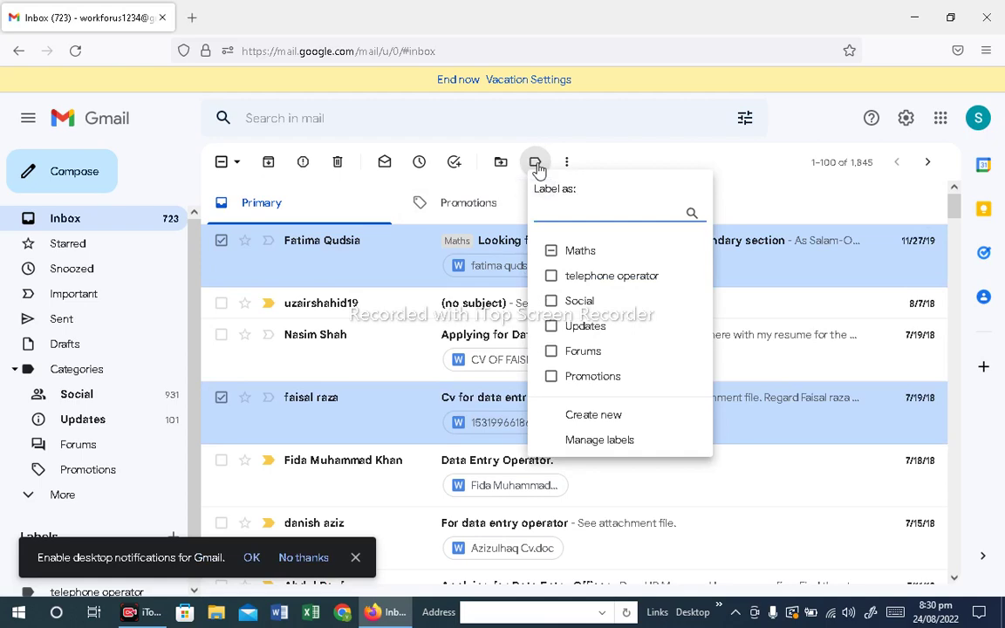
left_click(581, 415)
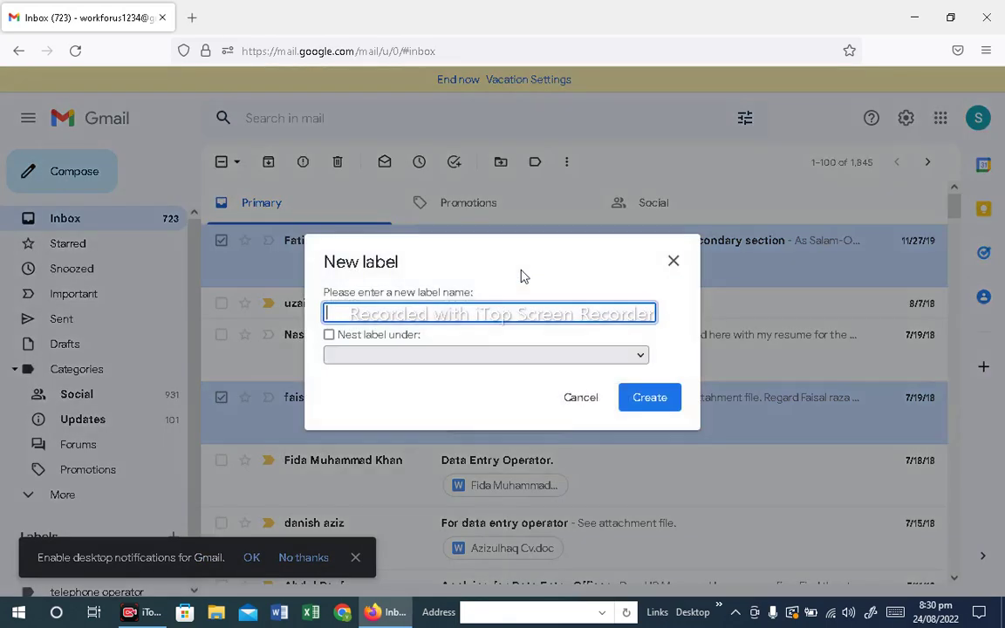
type("Data Entry Officer")
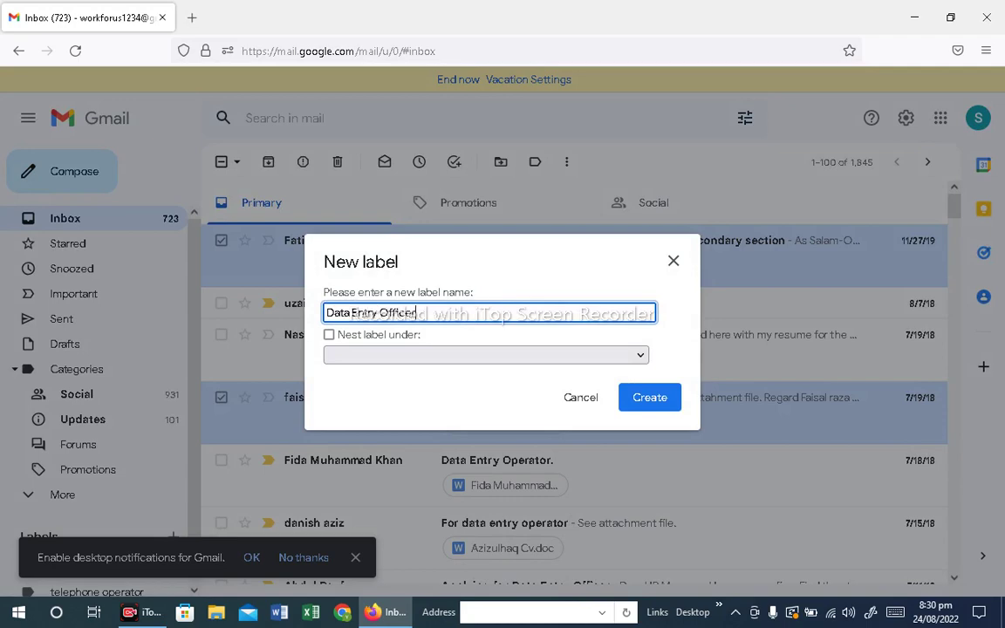
left_click(647, 400)
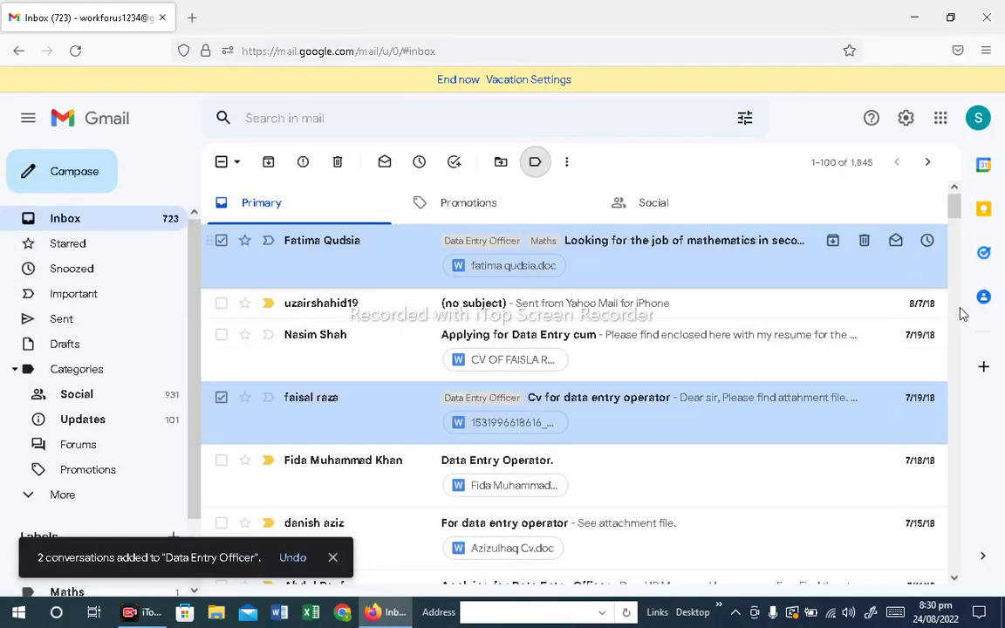
Add the 7/11/18 email with the subject "Resume" to the selection and apply a new label named "HR".
left_click_drag(954, 210, 955, 233)
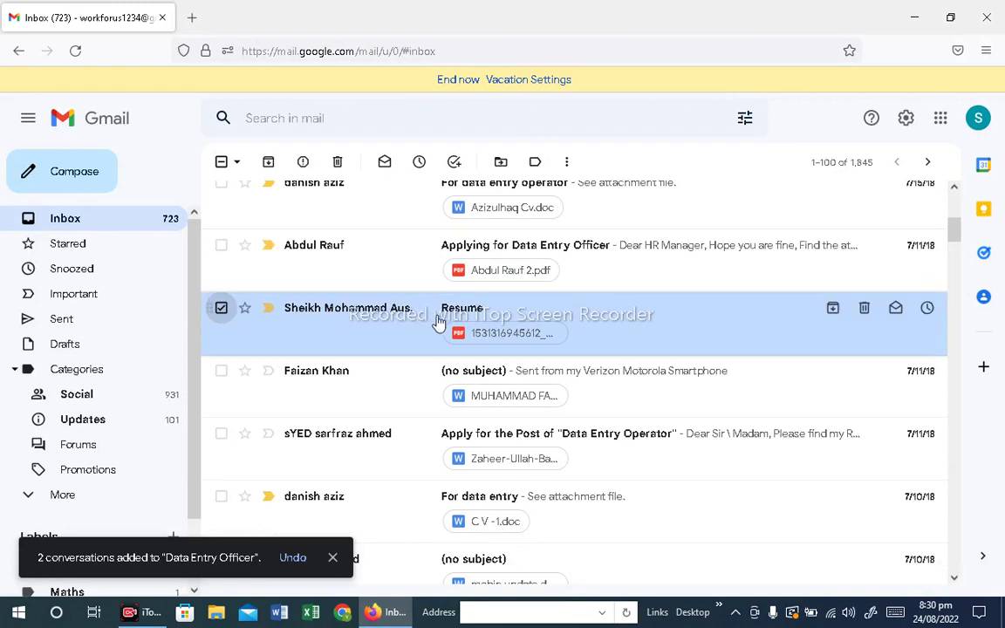
left_click(535, 162)
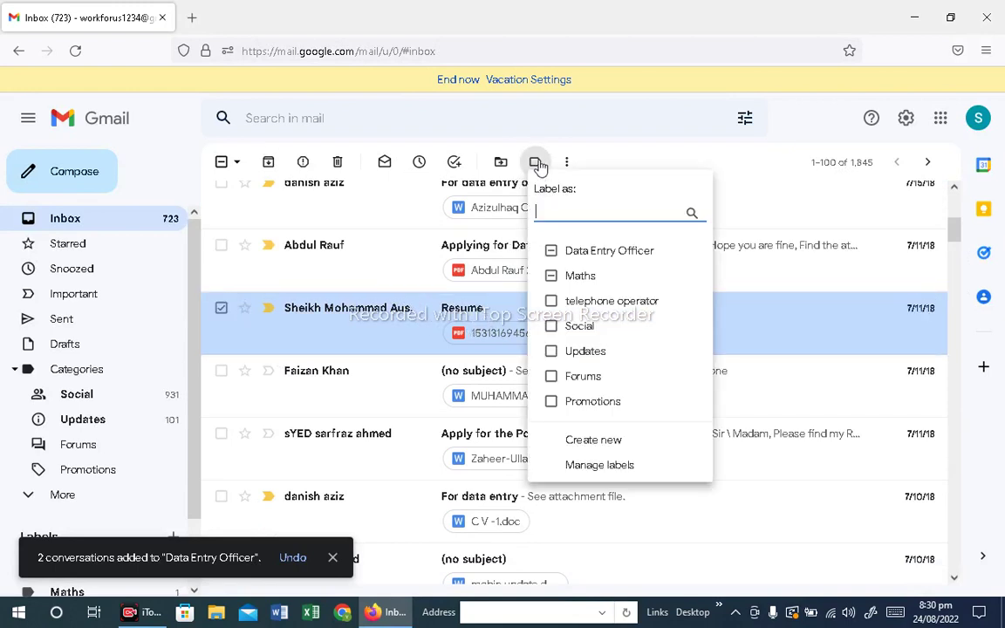
type("HR")
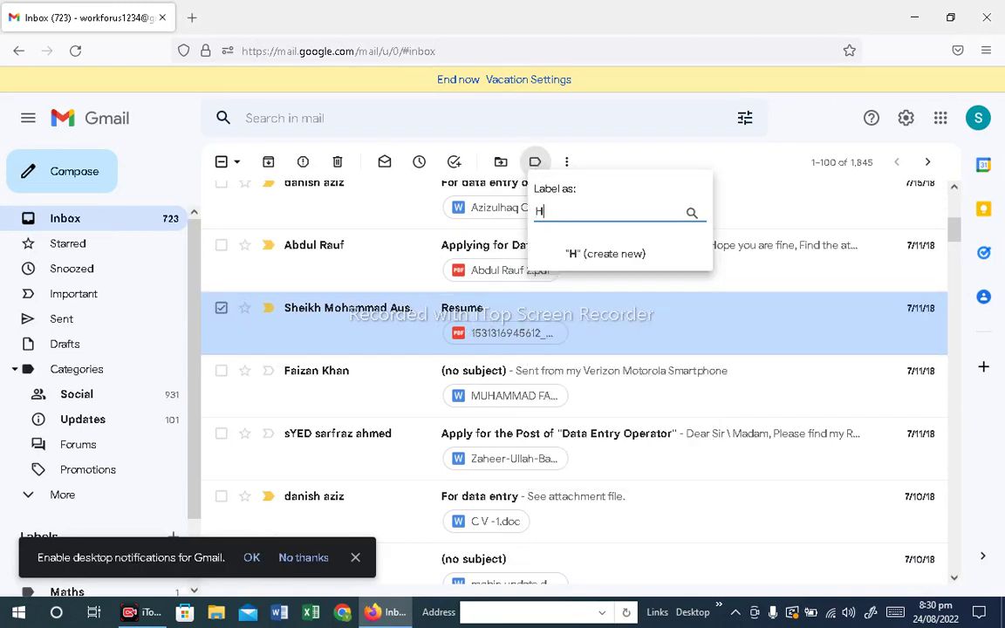
left_click(610, 254)
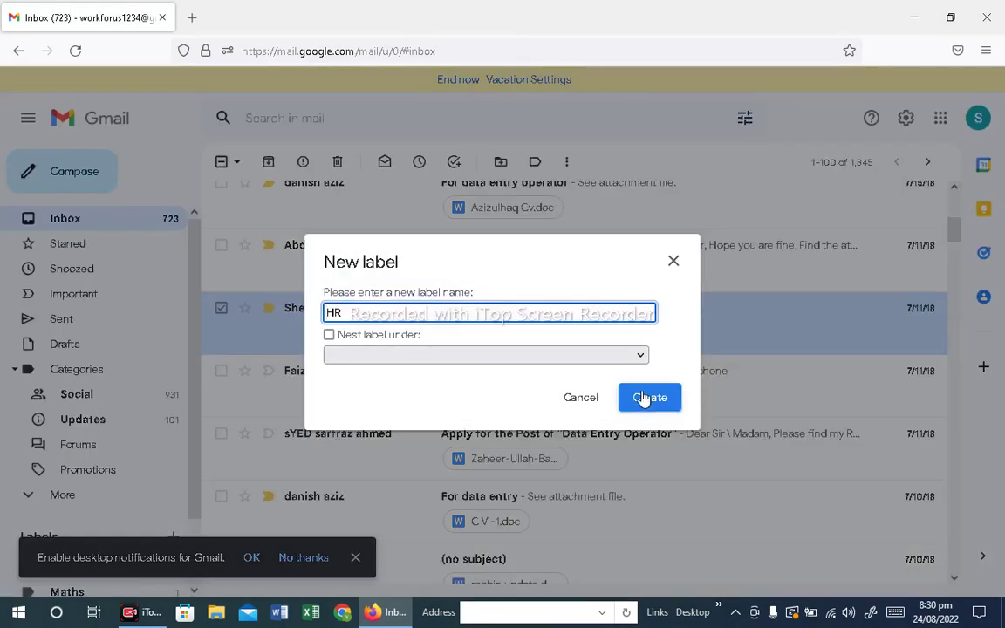
left_click(643, 400)
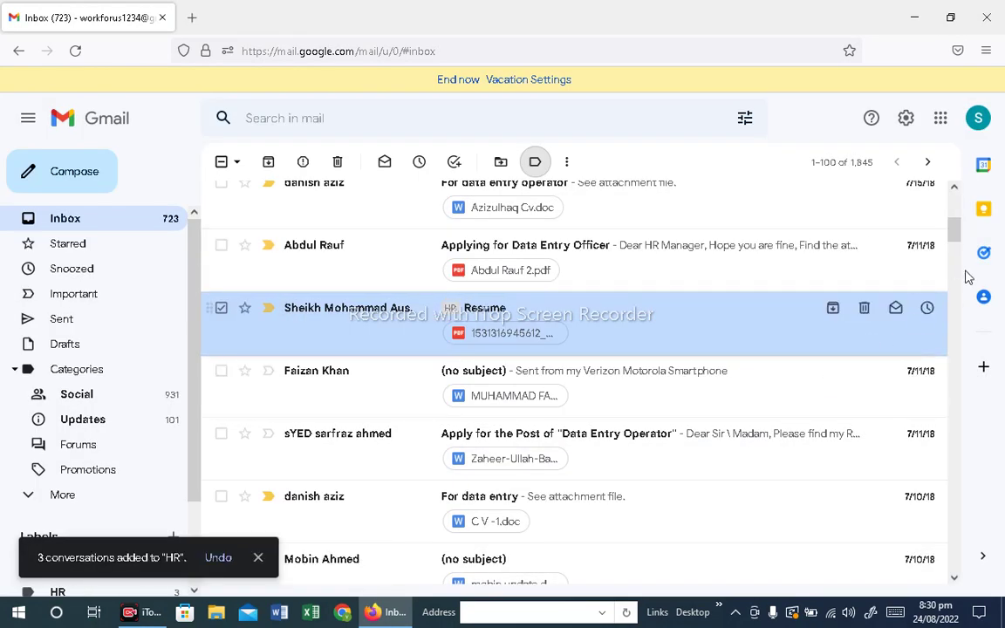
Add the 7/9/18 CV email sent from ProtonMail to the selection and apply a new label named "Admin".
left_click_drag(954, 225, 956, 257)
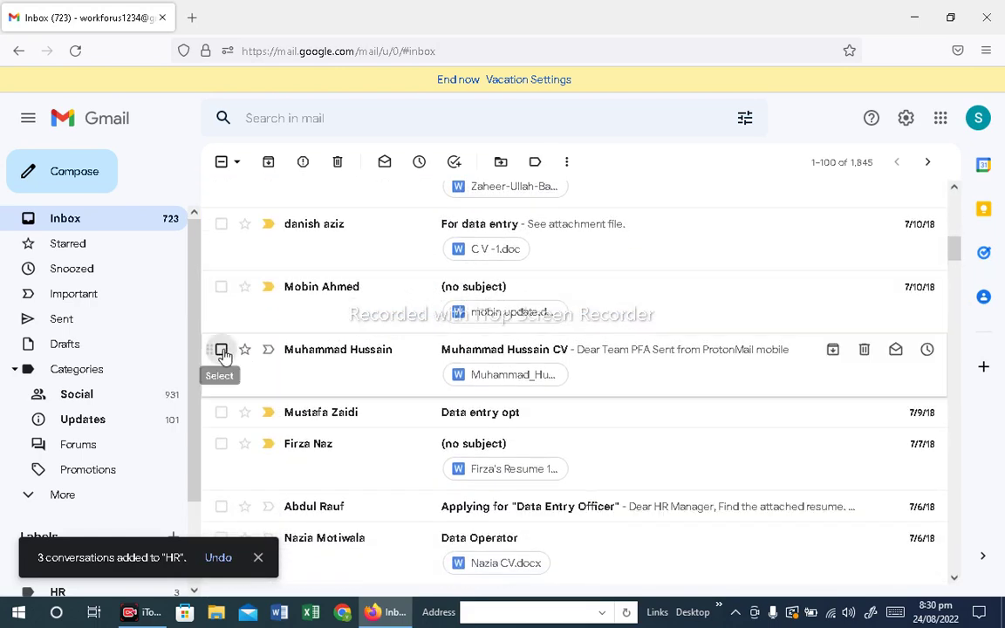
left_click(221, 349)
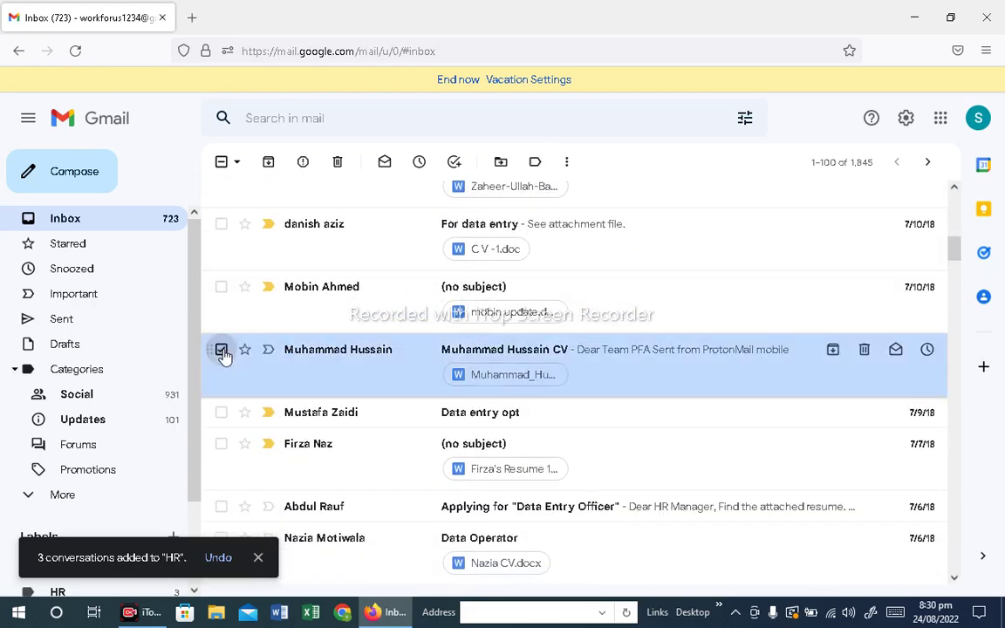
left_click(535, 166)
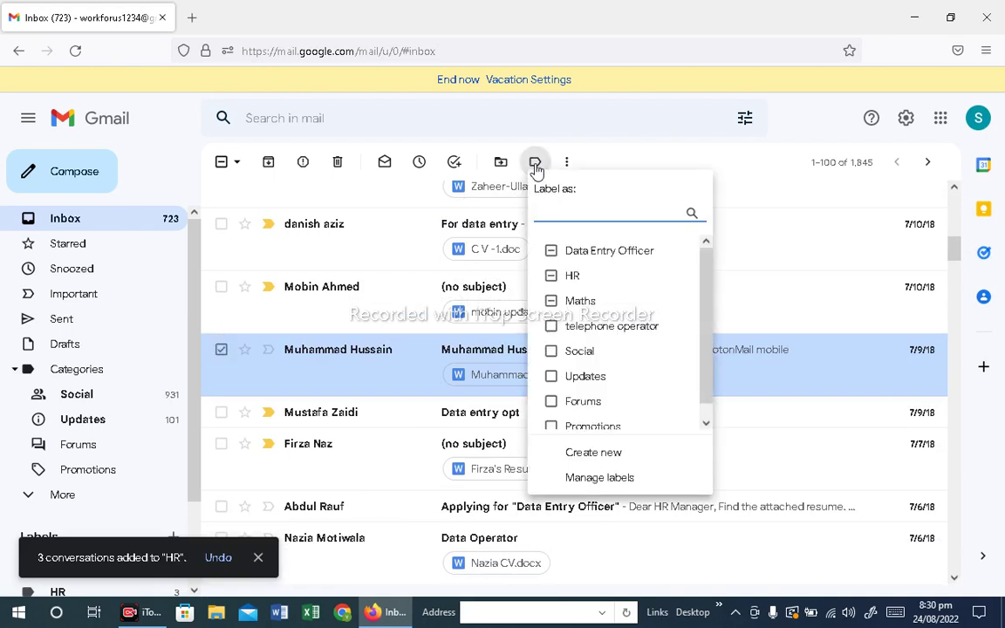
type("Admin")
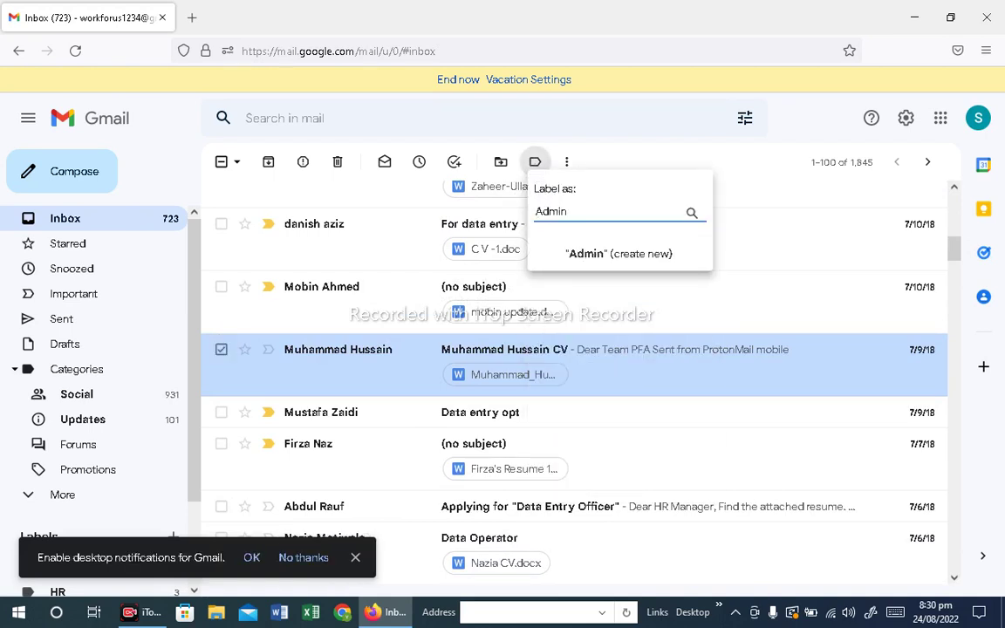
left_click(638, 256)
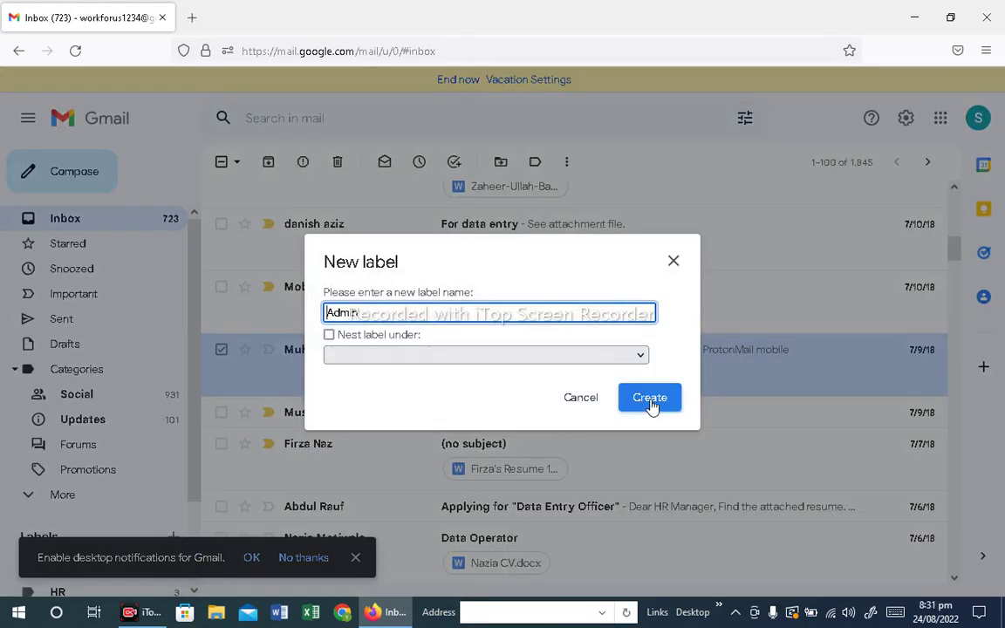
left_click(650, 398)
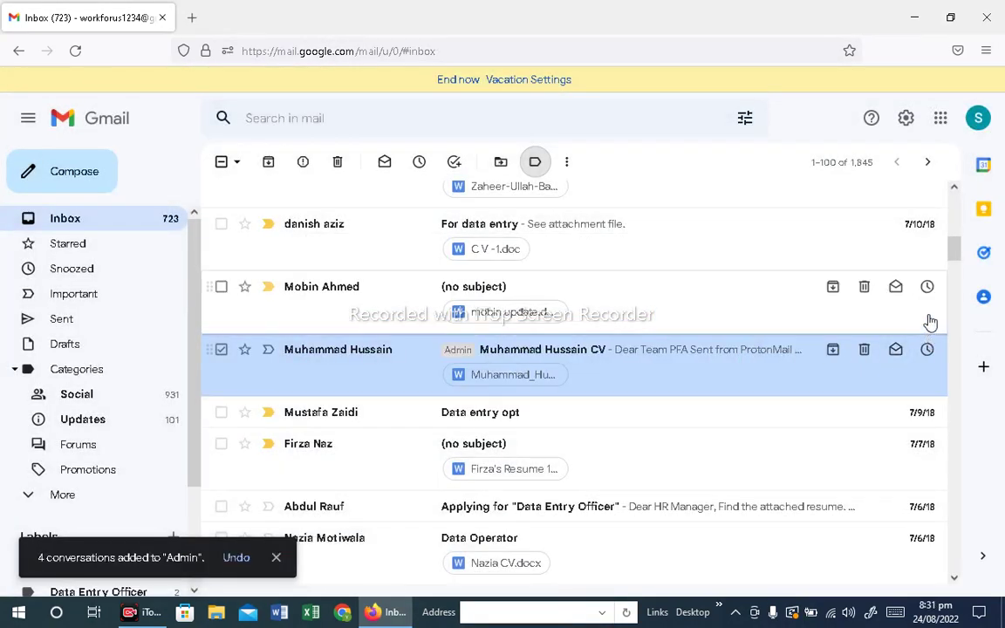
Add the 7/6/18 email with the subject "C.v" to the selection and apply a new label named "Marketing".
left_click_drag(954, 255, 955, 273)
left_click(222, 250)
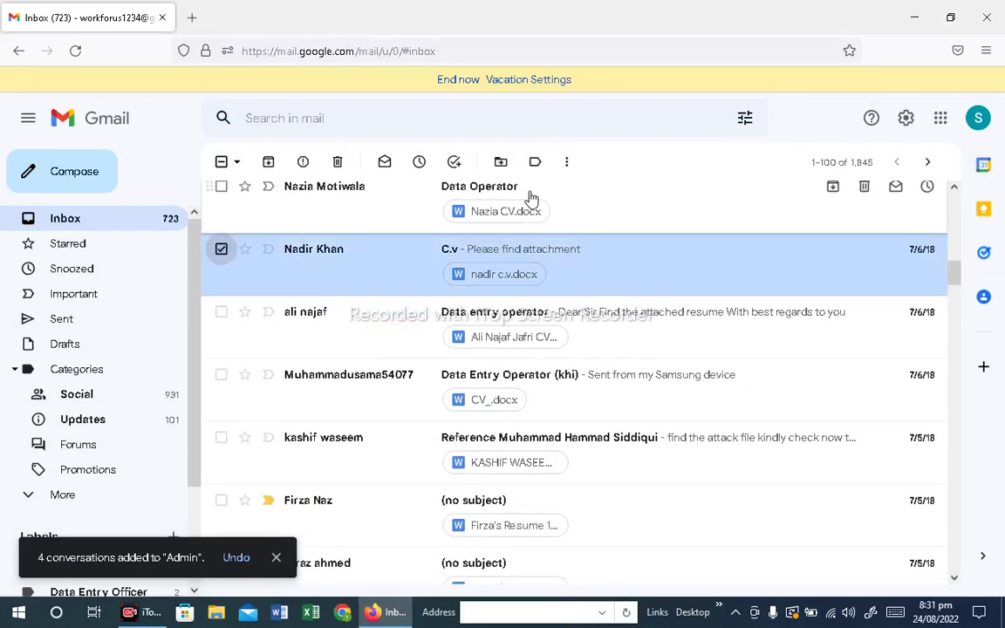
left_click(535, 163)
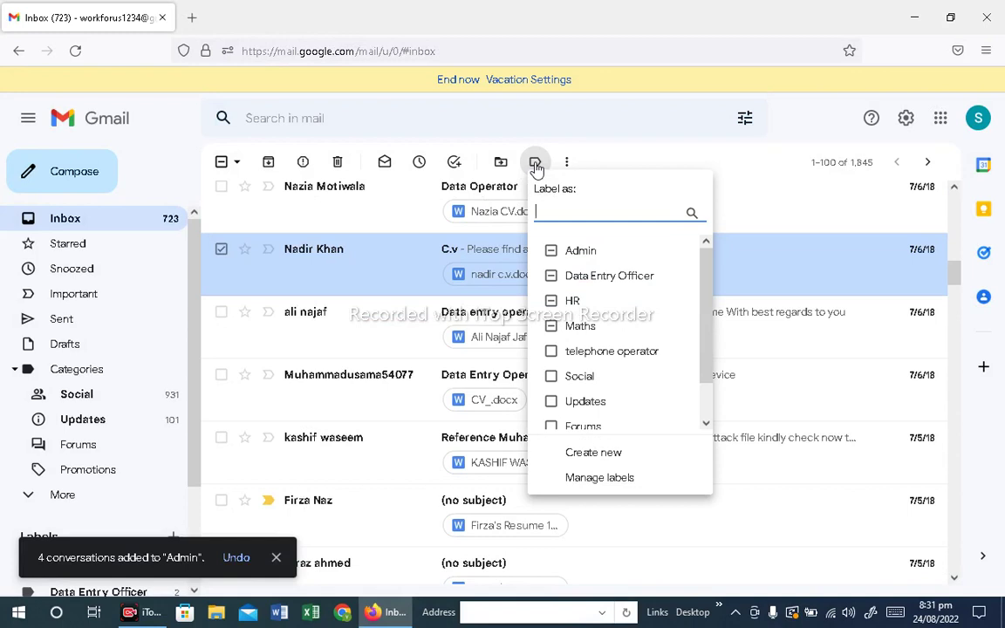
type("Marke")
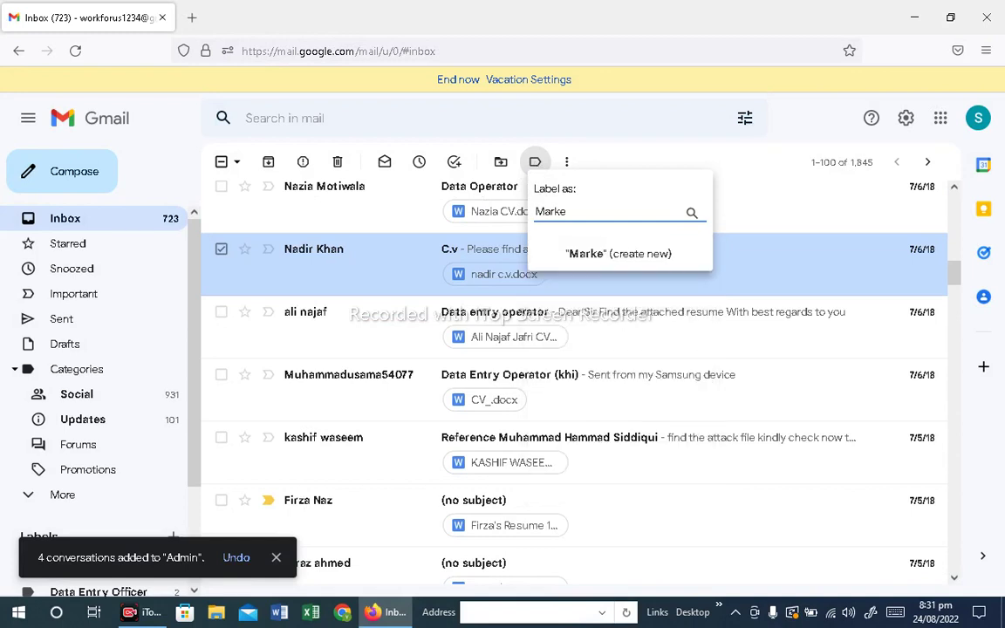
type("ting")
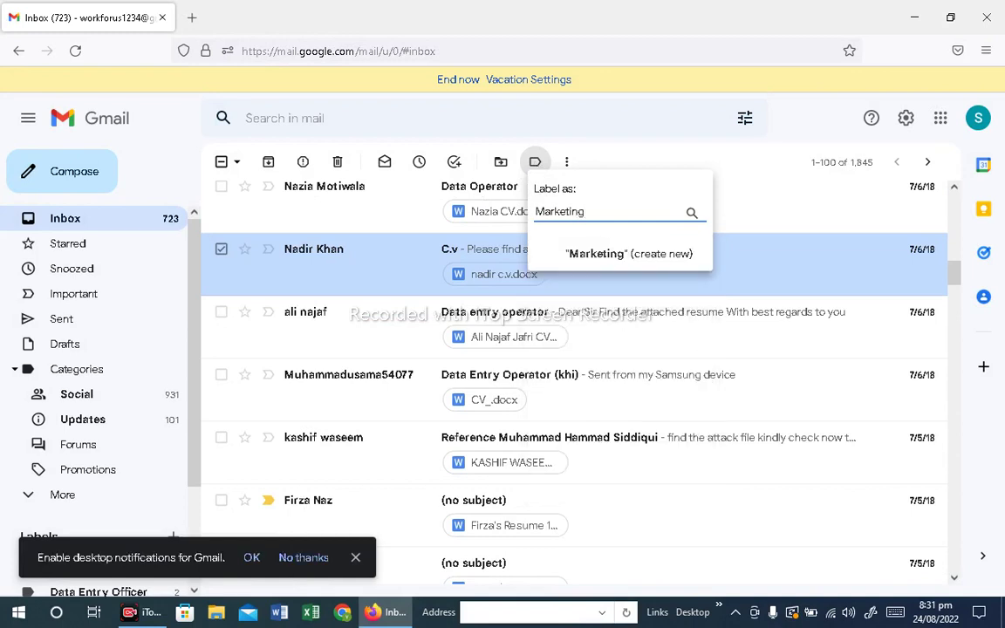
left_click(658, 262)
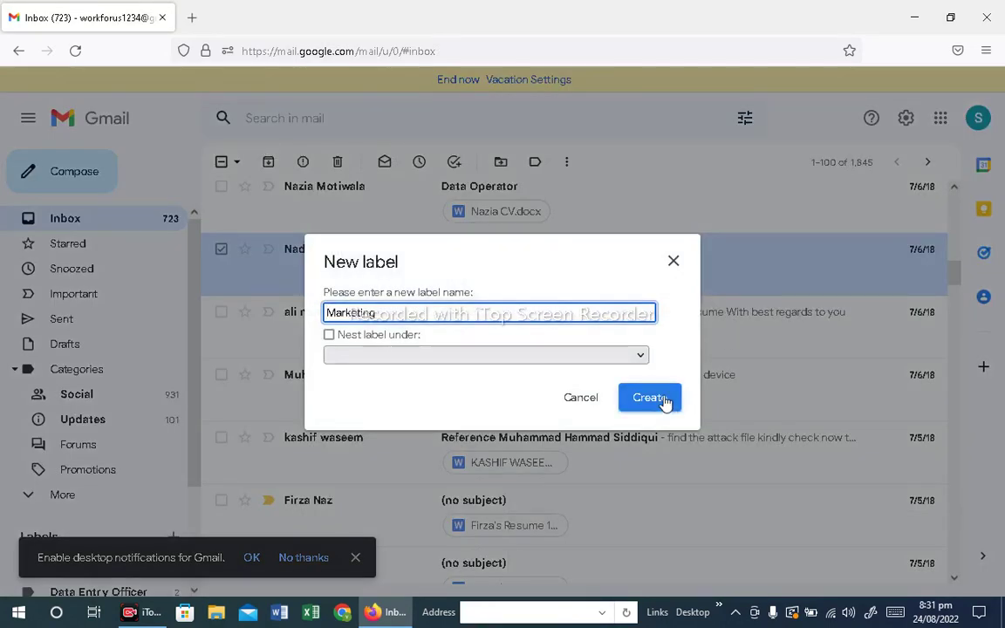
left_click(663, 399)
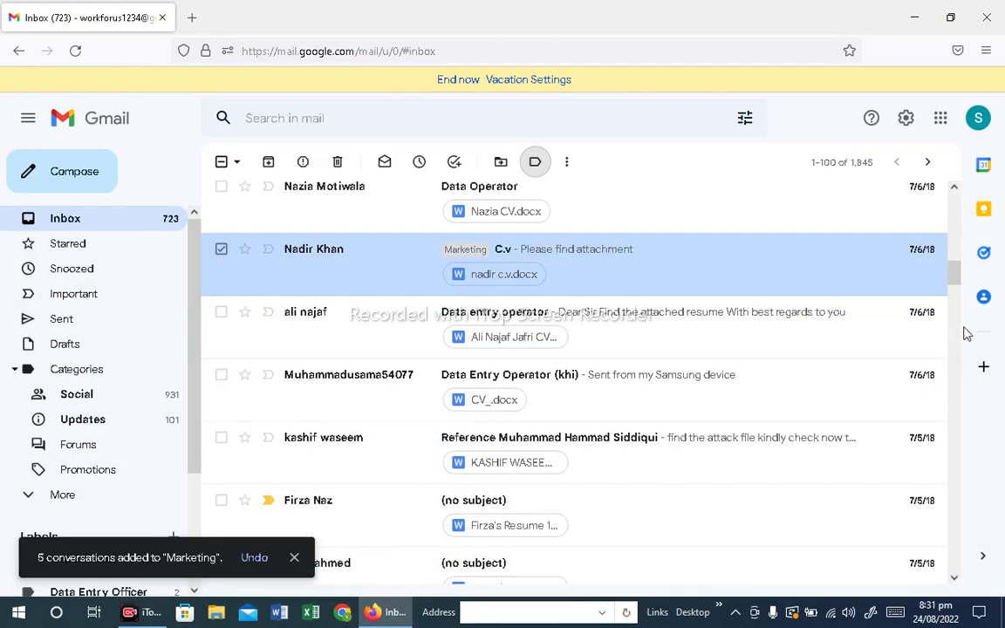
Add the first listed 7/5/18 email without a subject to the selection and apply a new label named "Sales".
scroll(954, 277, "down", 5)
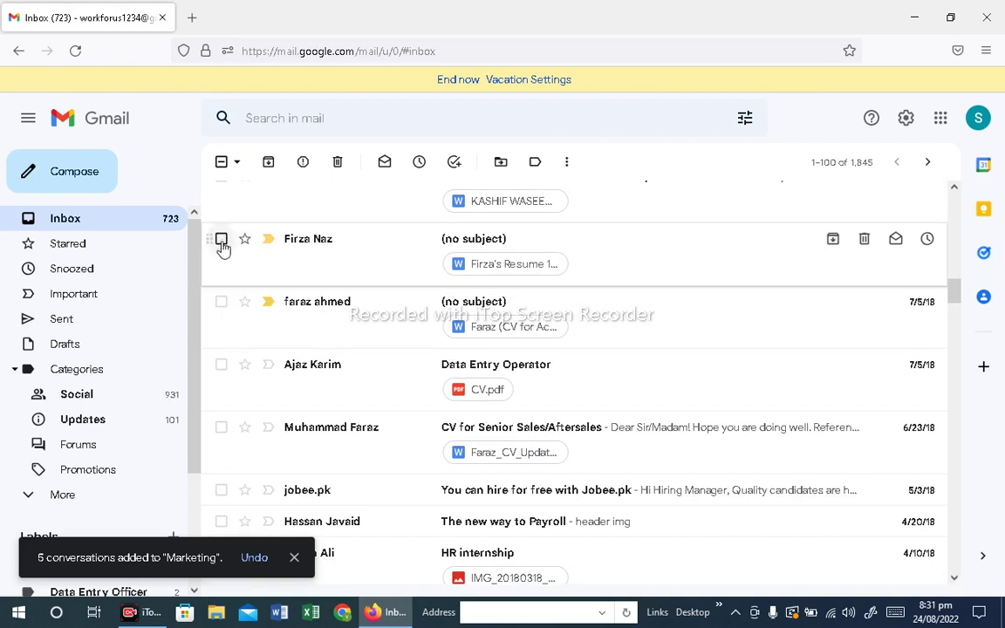
left_click(221, 241)
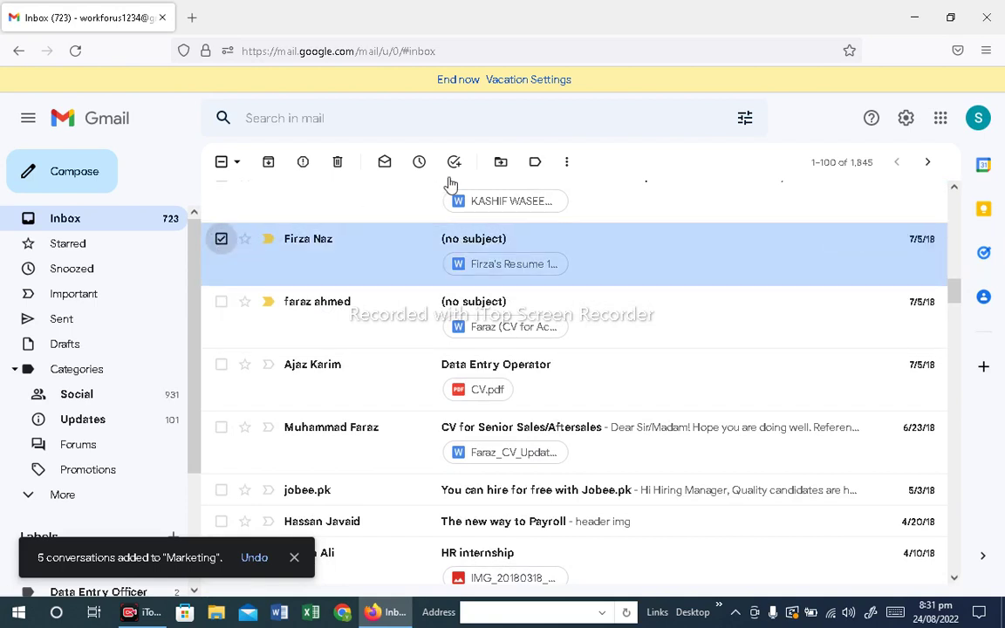
left_click(535, 164)
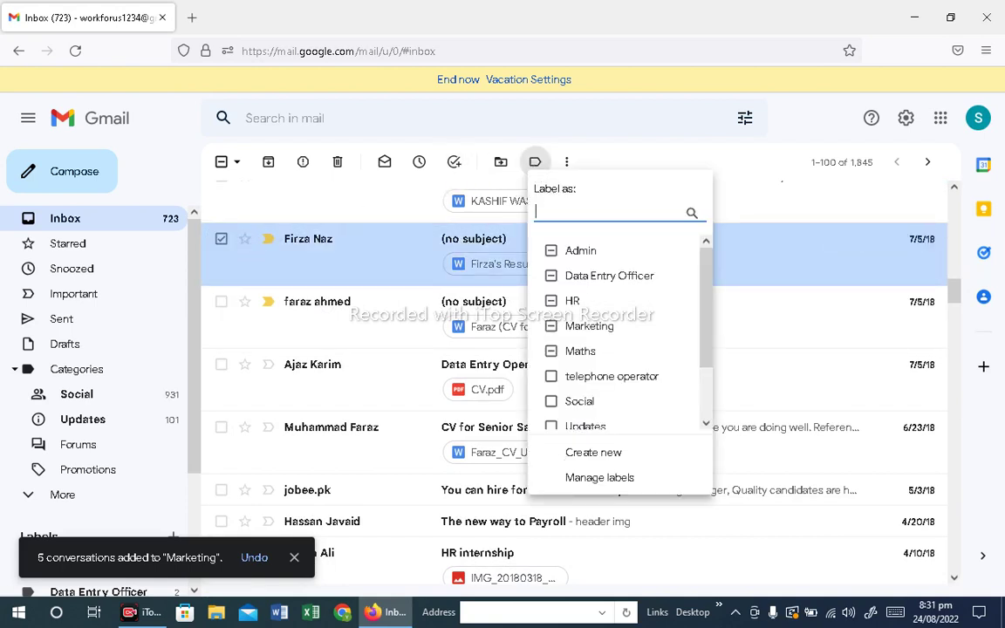
type("Sales")
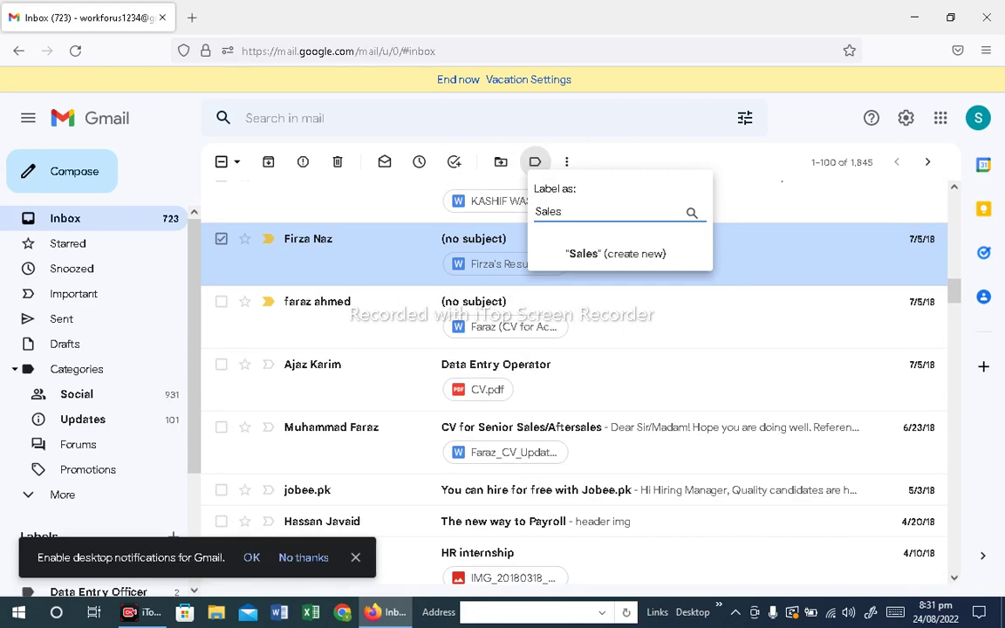
left_click(613, 255)
left_click(666, 399)
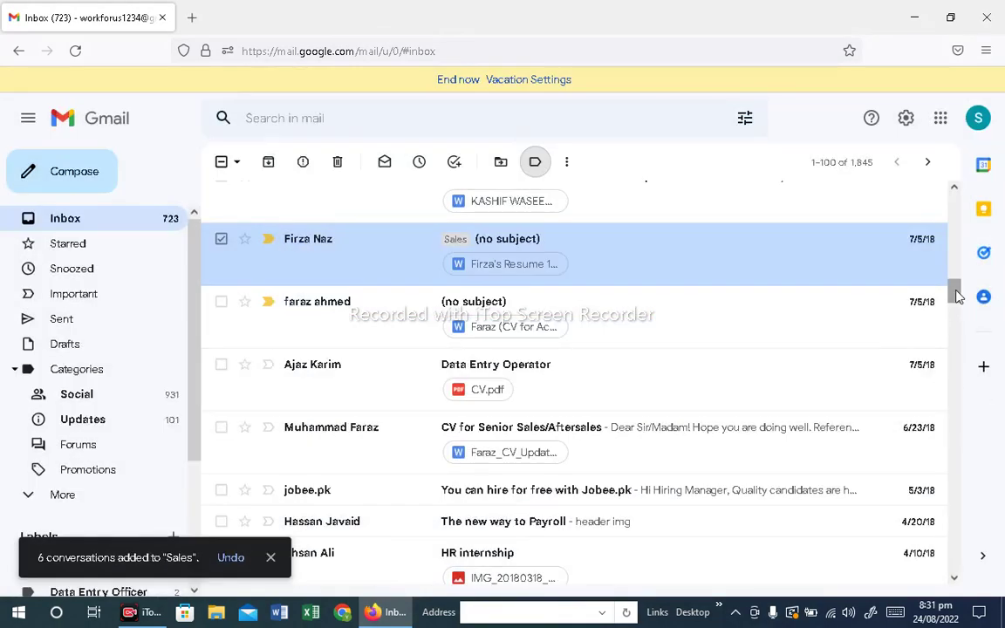
Add the 4/10/18 "HR internship" email to the selection and apply the existing "HR" label.
left_click_drag(955, 296, 957, 307)
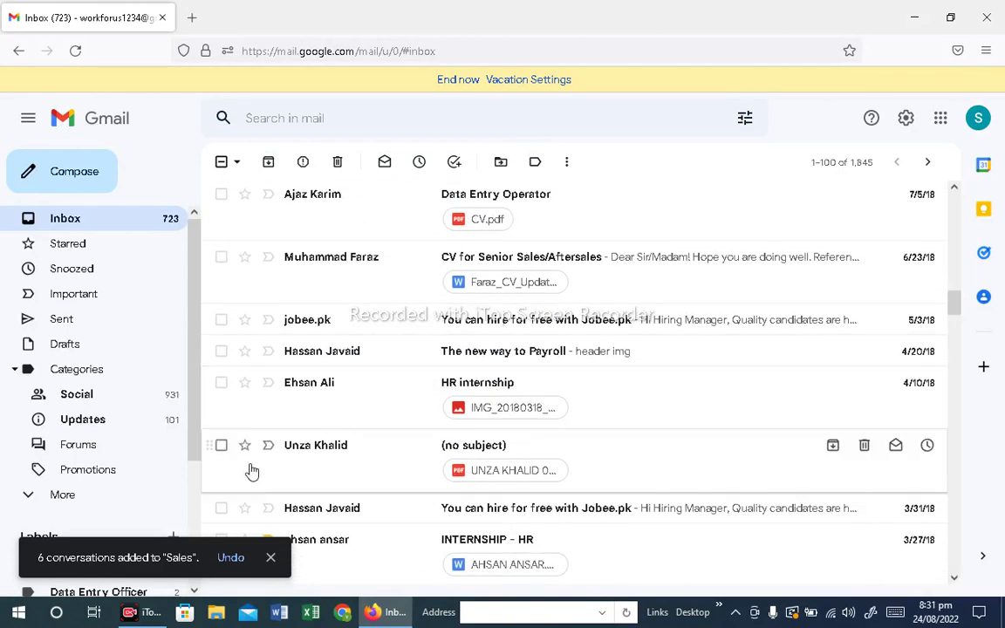
left_click(222, 384)
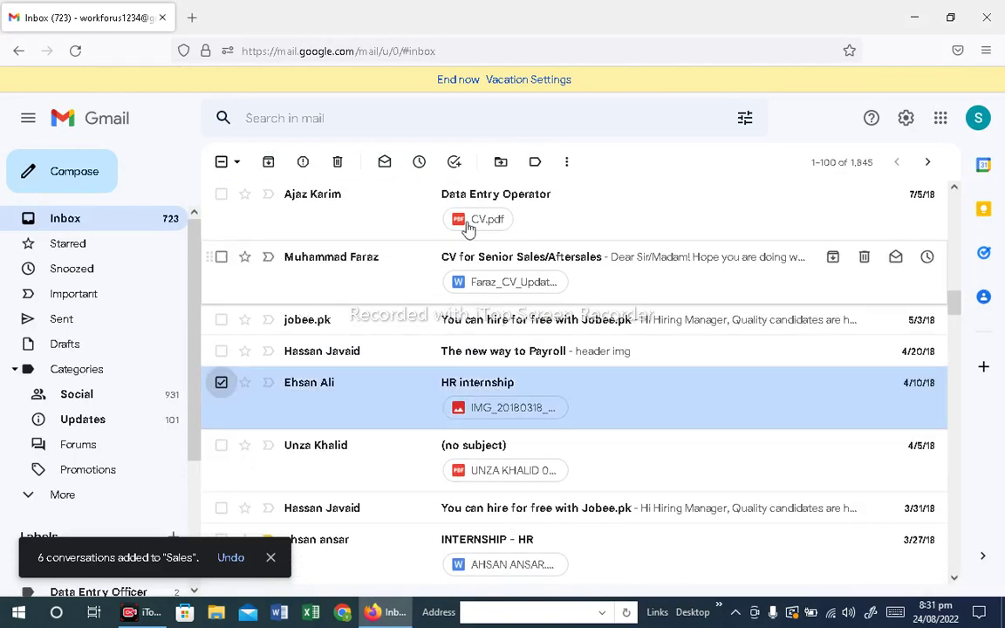
left_click(536, 163)
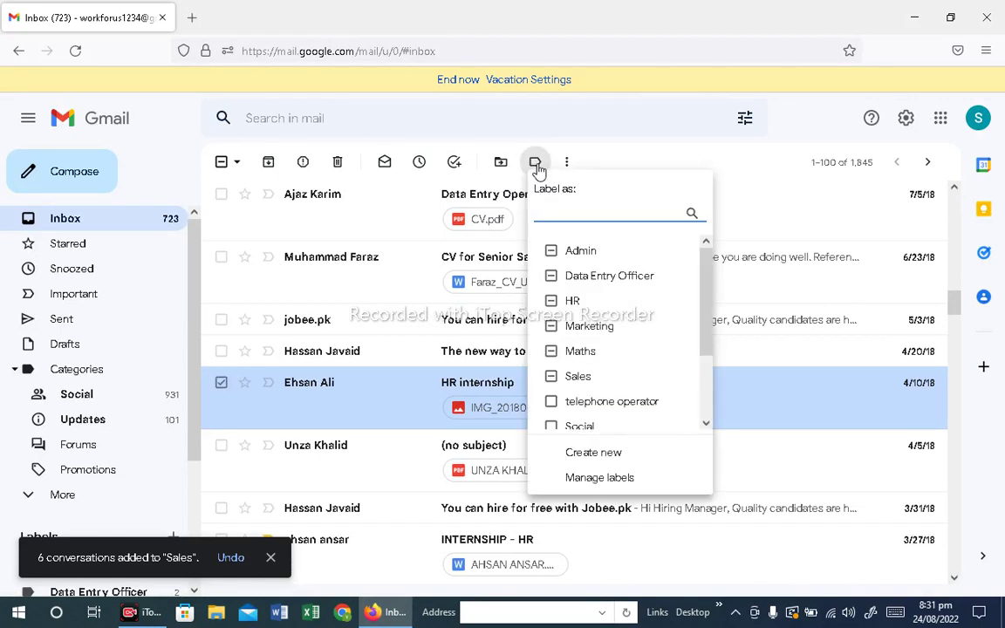
type("hr")
left_click(552, 252)
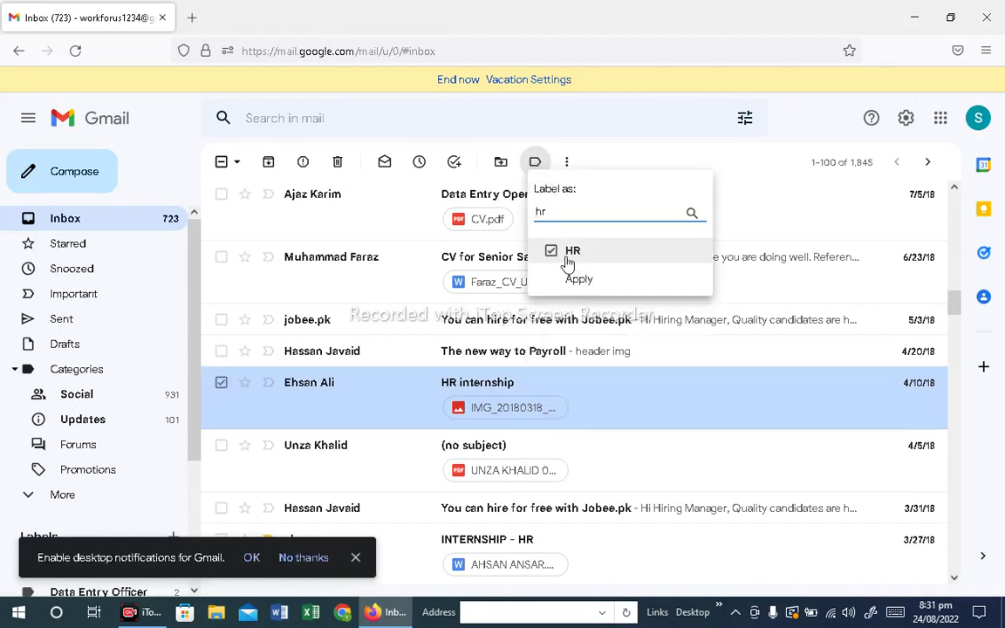
left_click(578, 281)
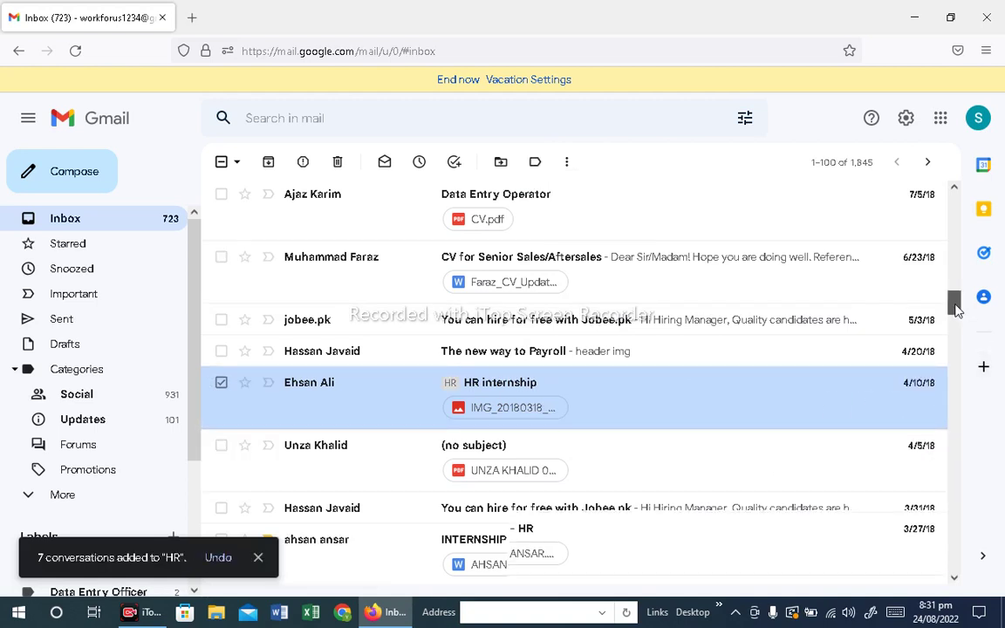
Deselect the "HR internship" email and add the 4/5/18 email without a subject to the selection.
scroll(953, 305, "down", 2)
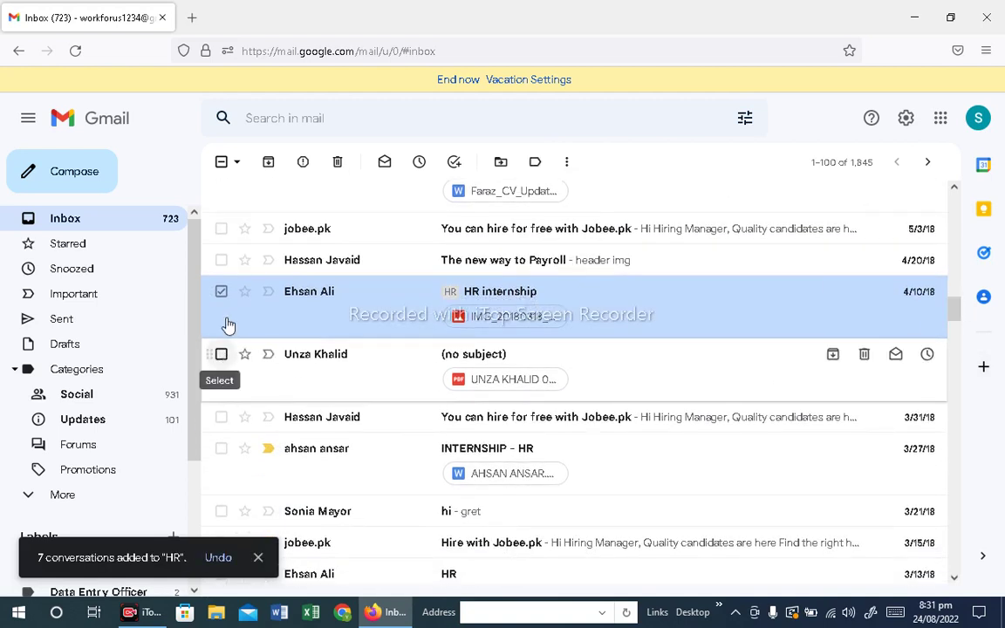
left_click(222, 292)
left_click(222, 354)
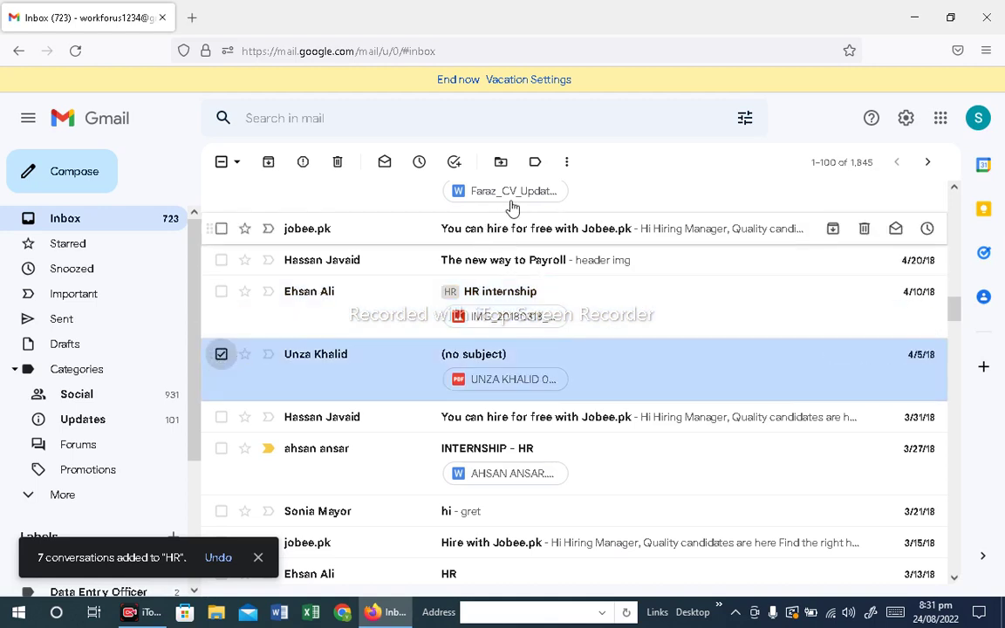
Try to apply a new label named "Finance" to the selected emails.
left_click(534, 163)
type("Fi")
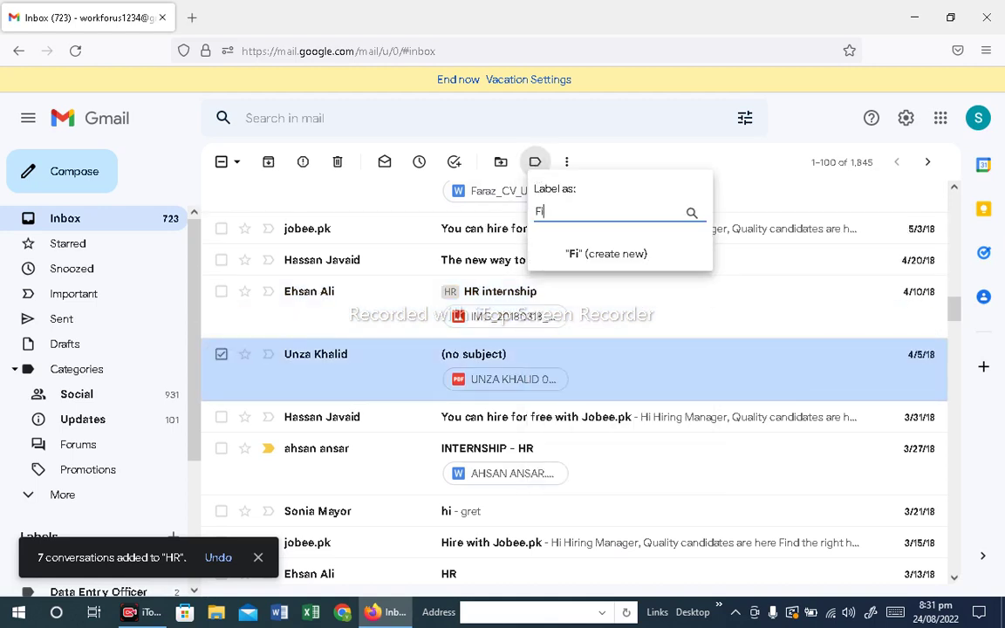
type("nance")
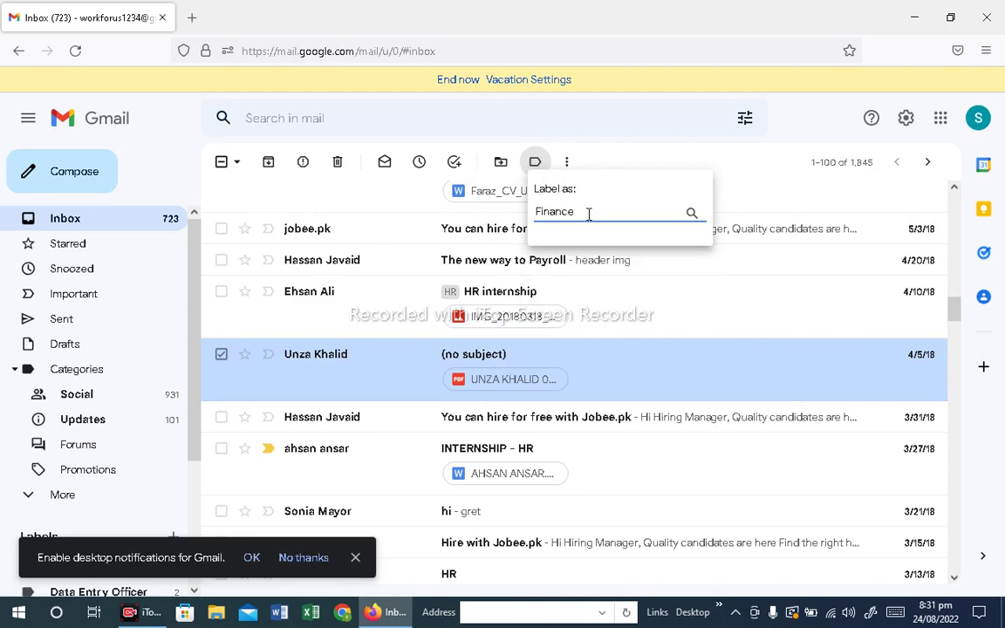
double_click(558, 213)
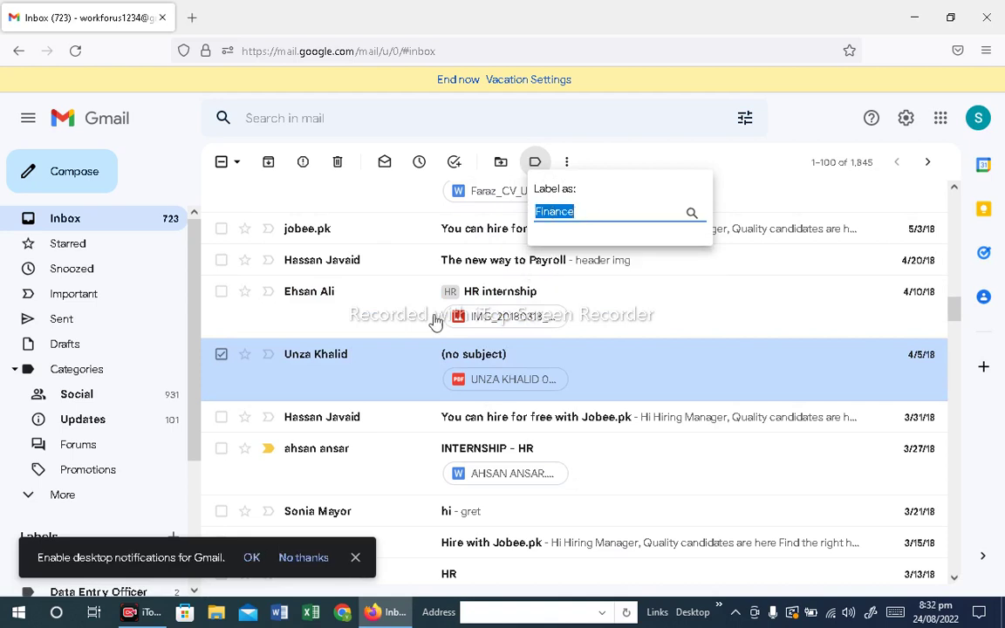
left_click(221, 355)
left_click(222, 355)
left_click(535, 163)
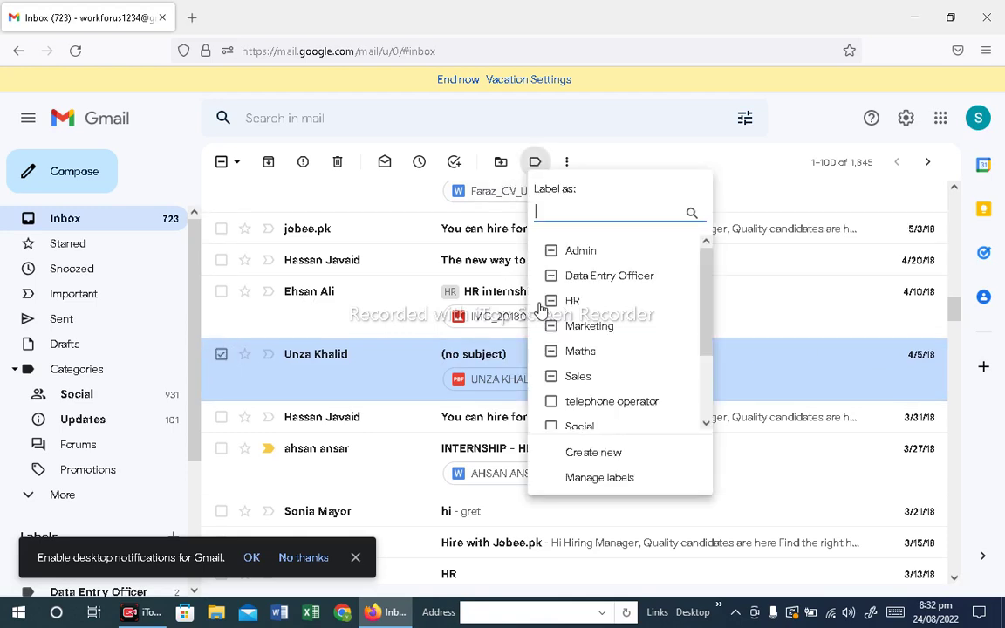
type("Finance")
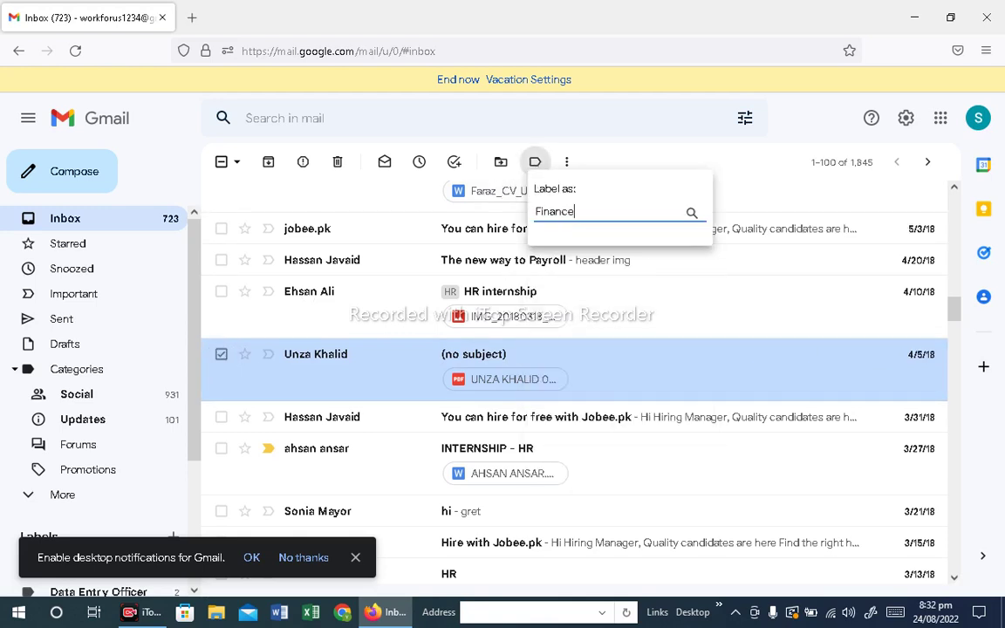
key("BackSpace")
key("BackSpace")
key("BackSpace")
key("BackSpace")
key("BackSpace")
key("BackSpace")
key("BackSpace")
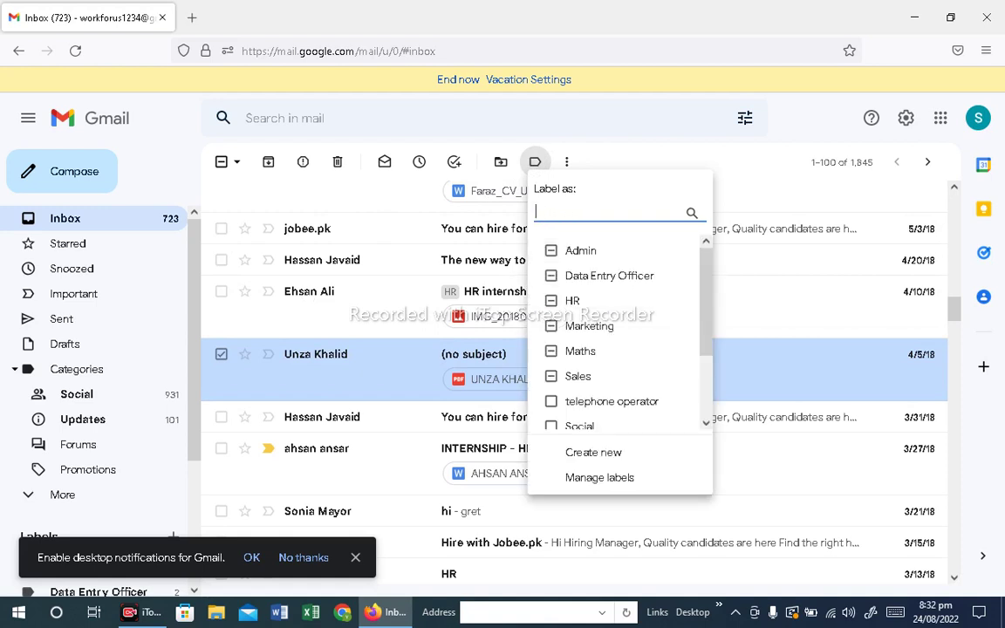
Create a new label named "Accounts" and apply it to the selected emails.
type("Acco")
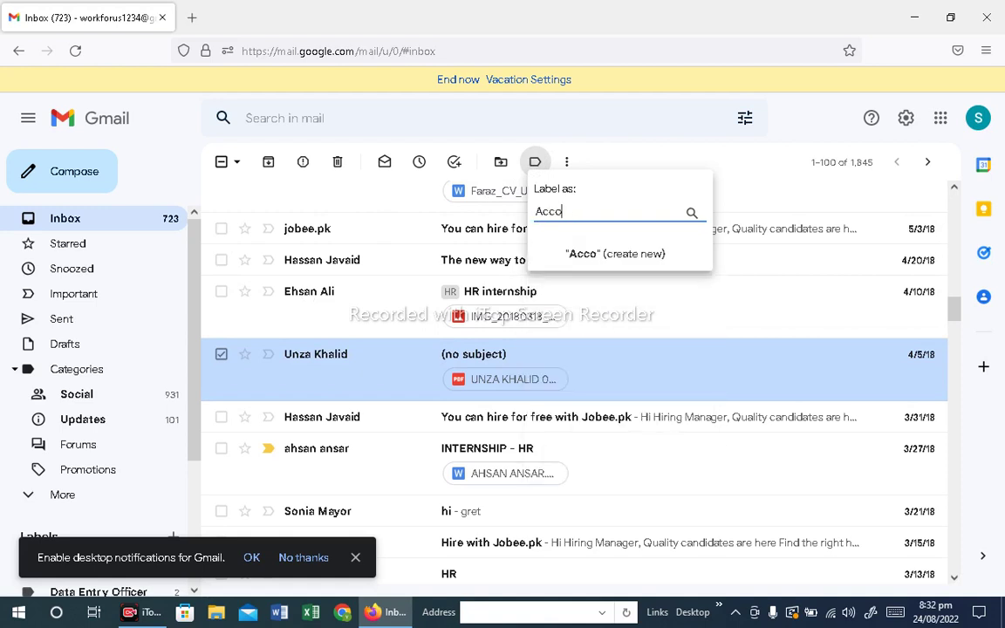
type("unts")
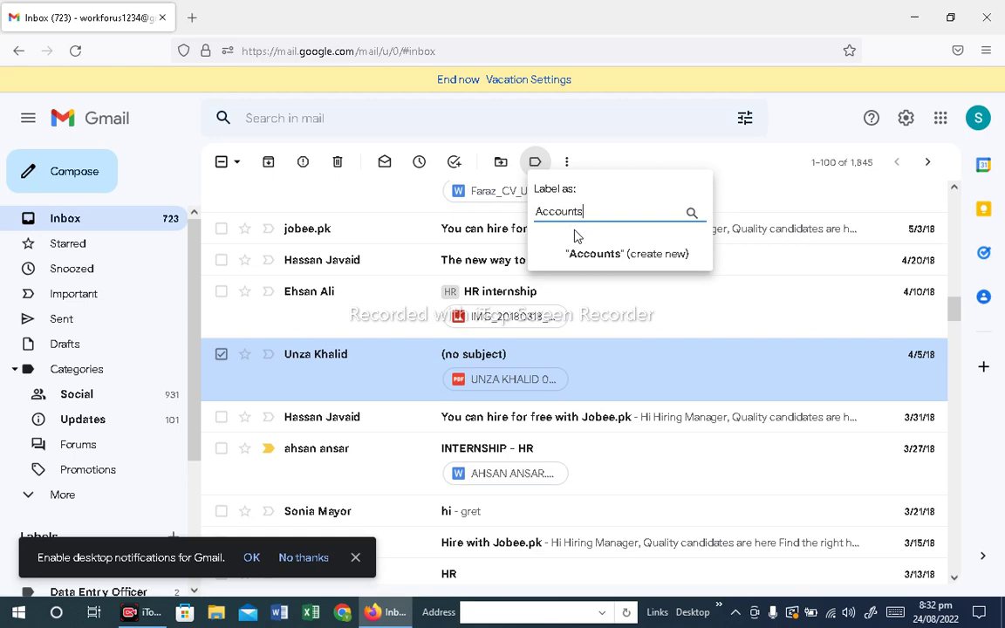
left_click(656, 259)
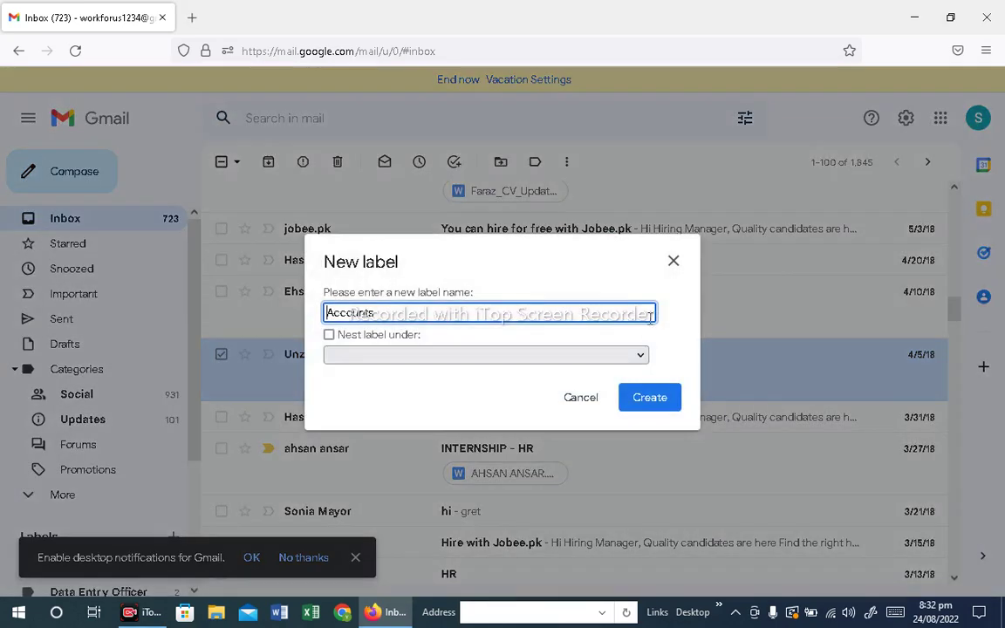
left_click(650, 399)
Add the 3/12/18 email without a subject to the selection and apply a new label named "Store" to the selected emails.
left_click_drag(953, 307, 953, 332)
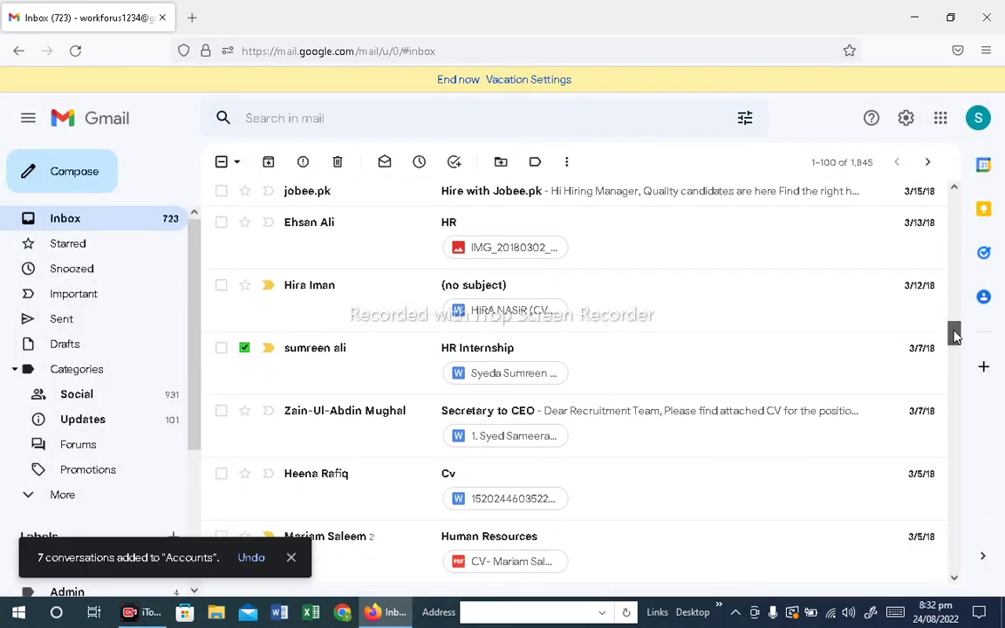
left_click(222, 287)
left_click(534, 162)
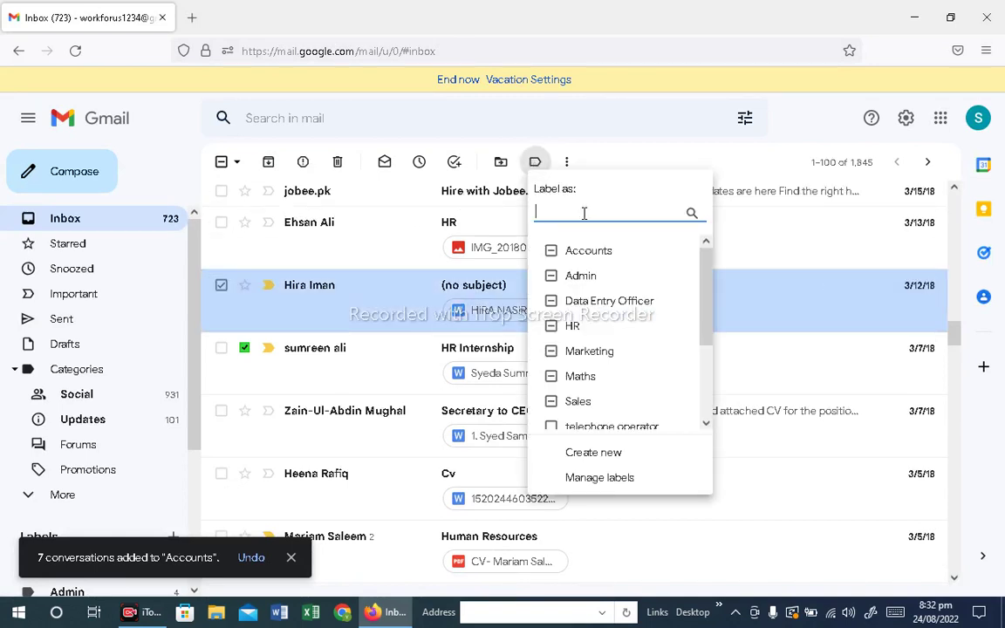
type("Store")
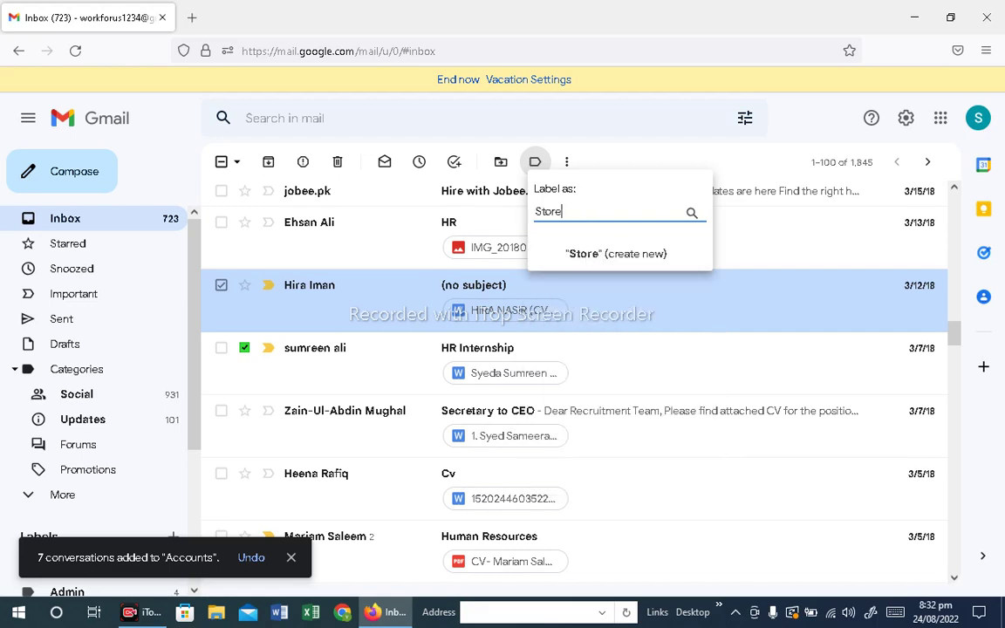
left_click(619, 255)
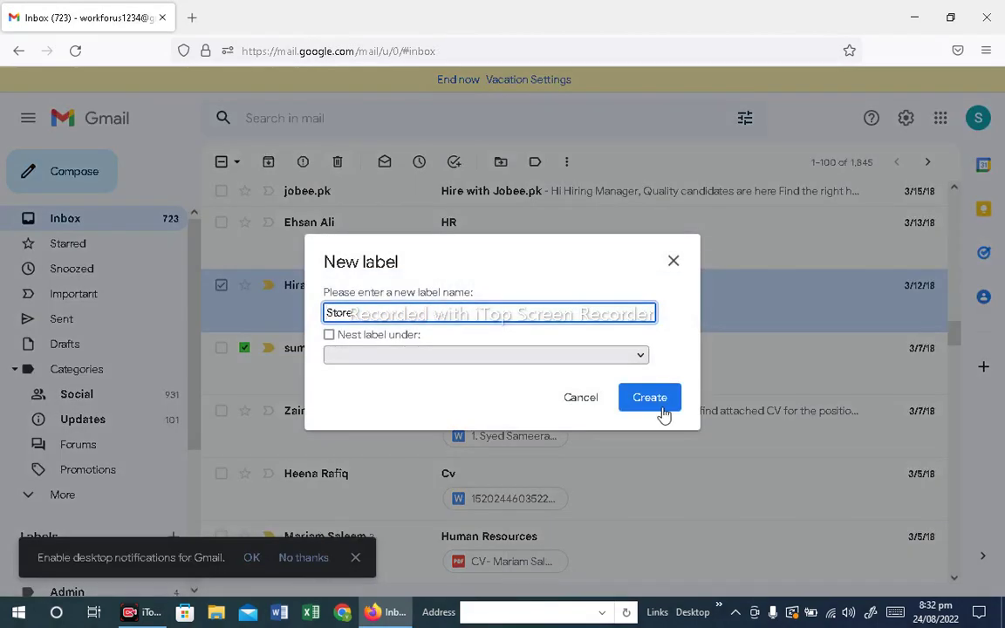
left_click(678, 407)
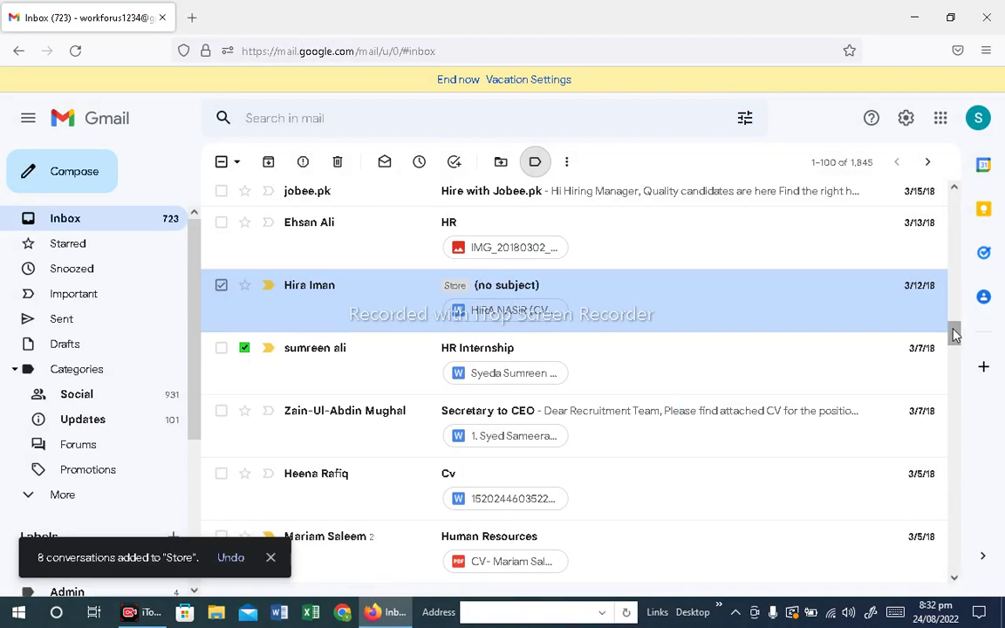
Add the 2/27/18 "HR internship" and 2/26/18 "hr intern/resume" emails to the selection and apply the existing "HR" label.
scroll(955, 348, "down", 3)
left_click_drag(955, 349, 955, 370)
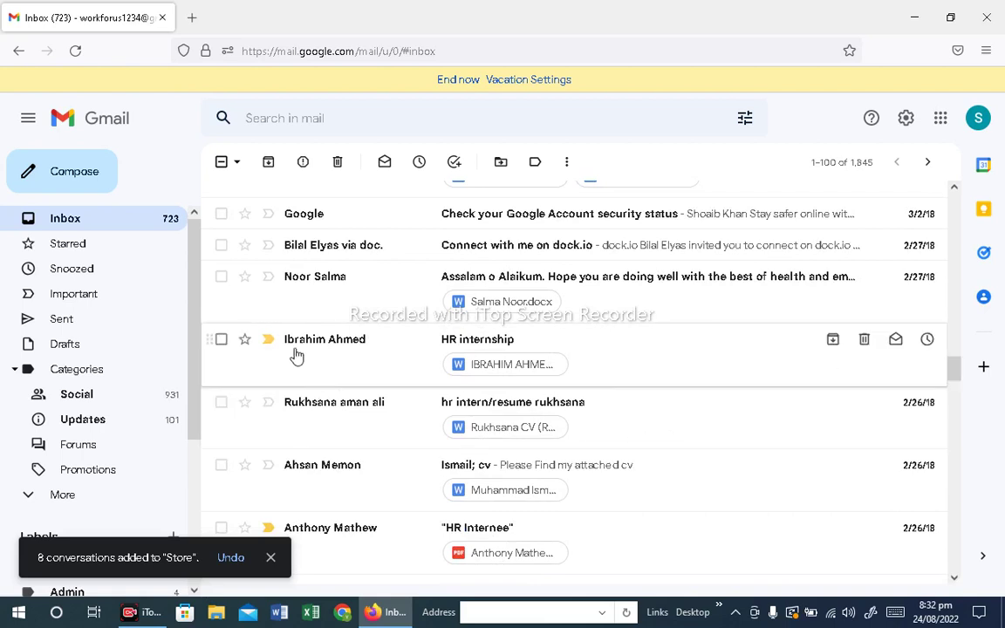
left_click(221, 341)
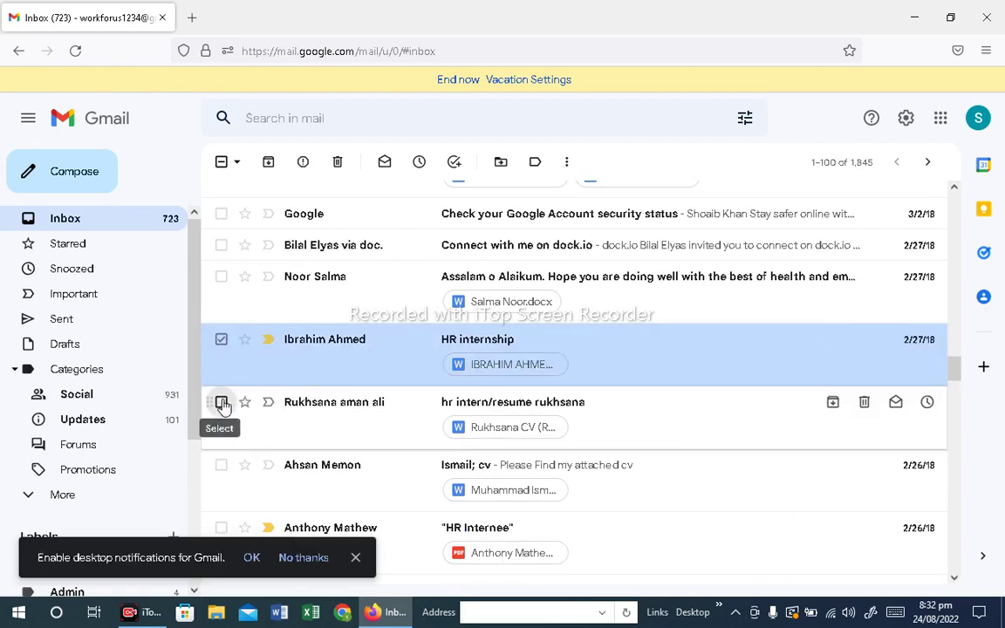
left_click(221, 402)
left_click(535, 163)
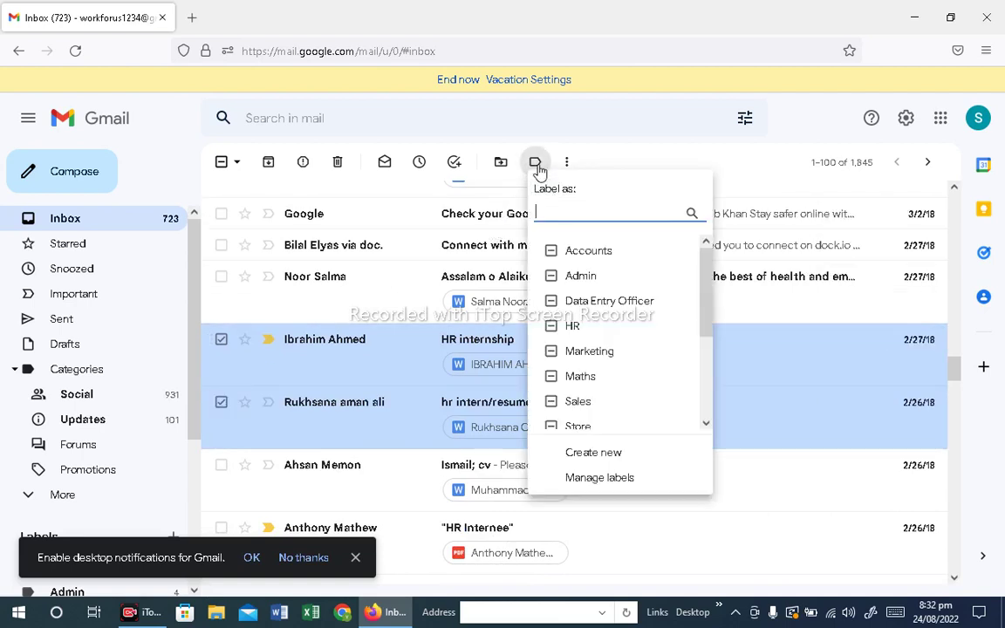
type("HR")
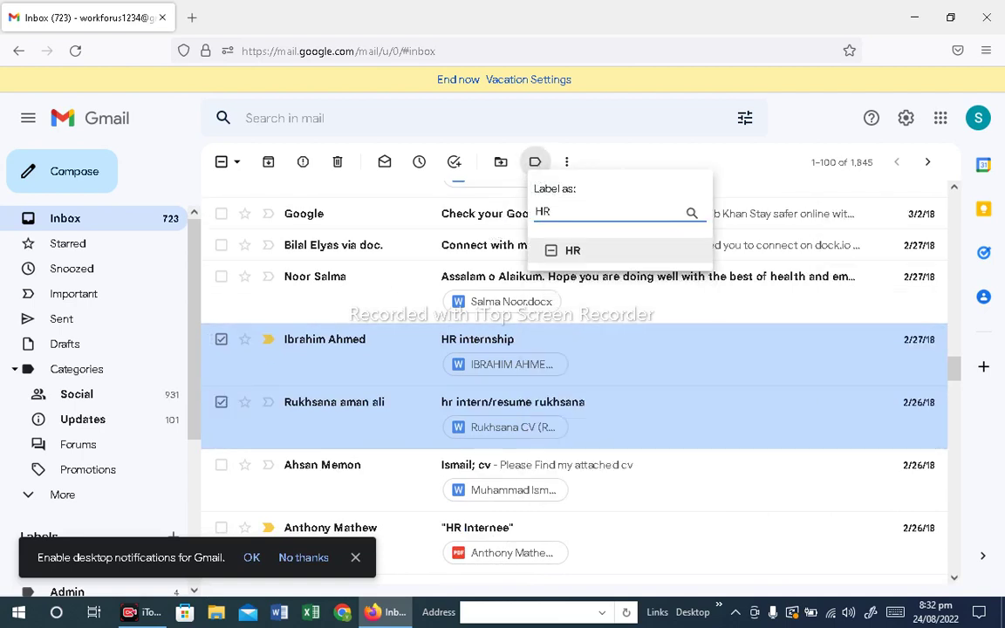
left_click(553, 252)
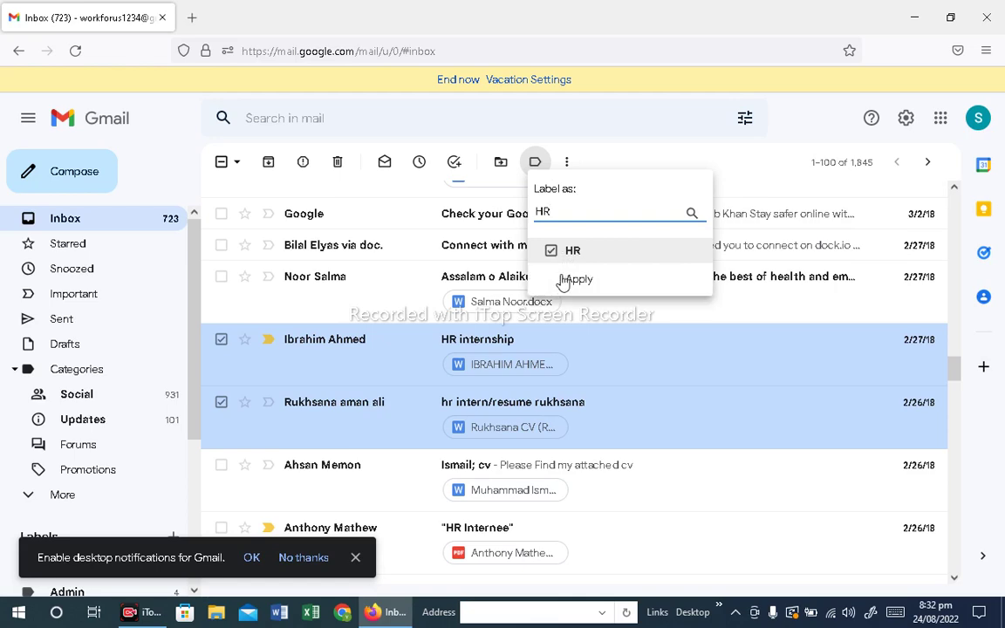
left_click(558, 281)
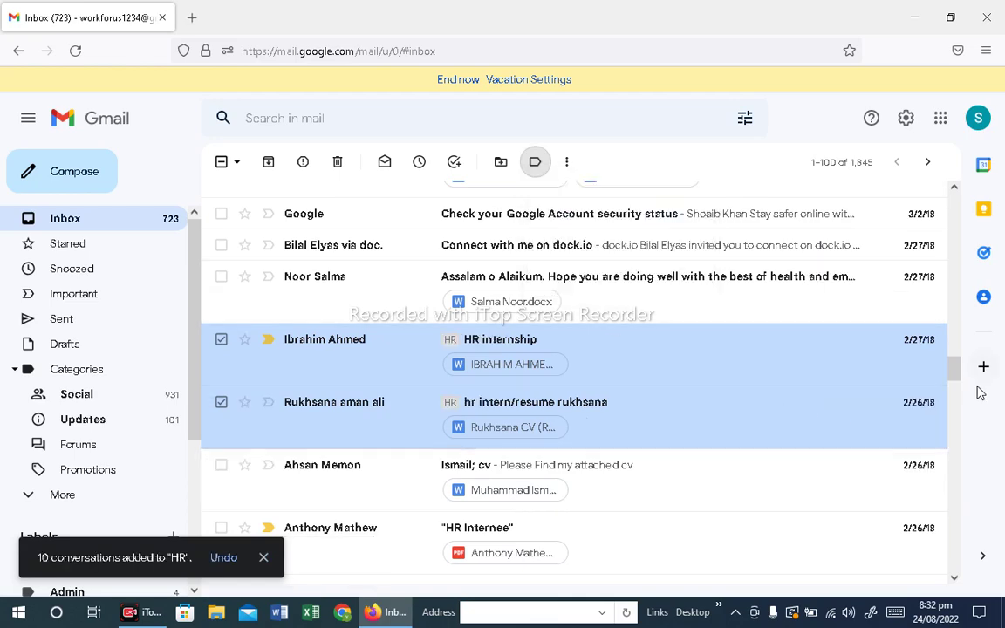
Expand the hidden mailbox folders and review the list of custom labels below them.
left_click_drag(954, 373, 966, 417)
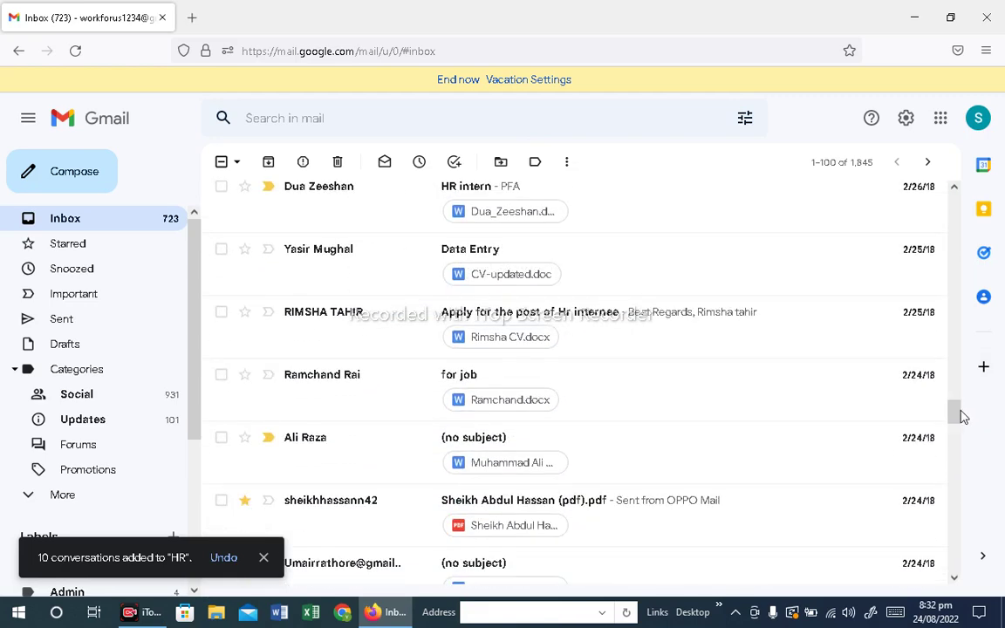
left_click_drag(196, 400, 198, 457)
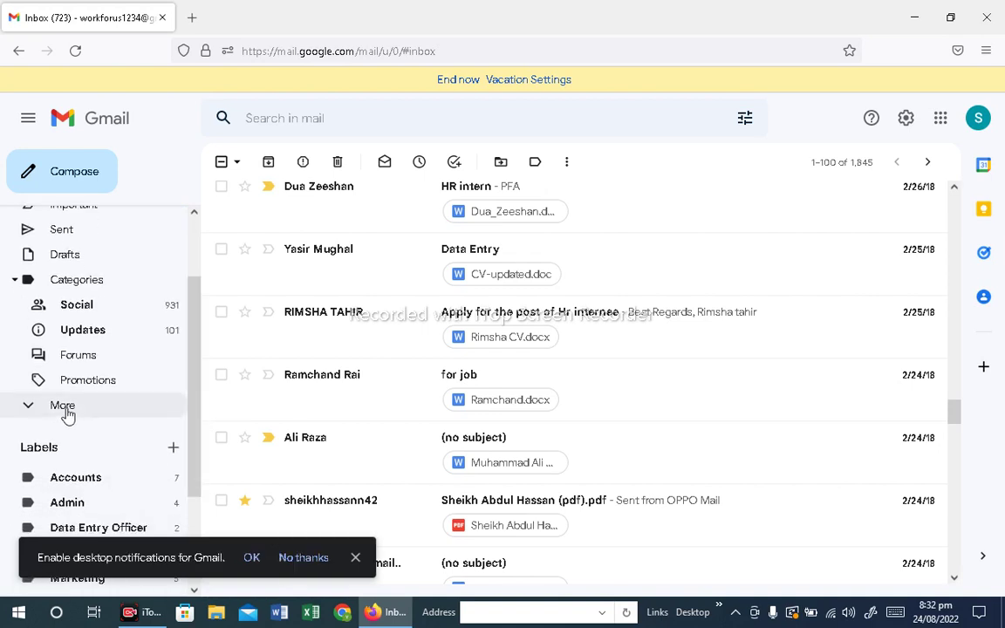
left_click(63, 406)
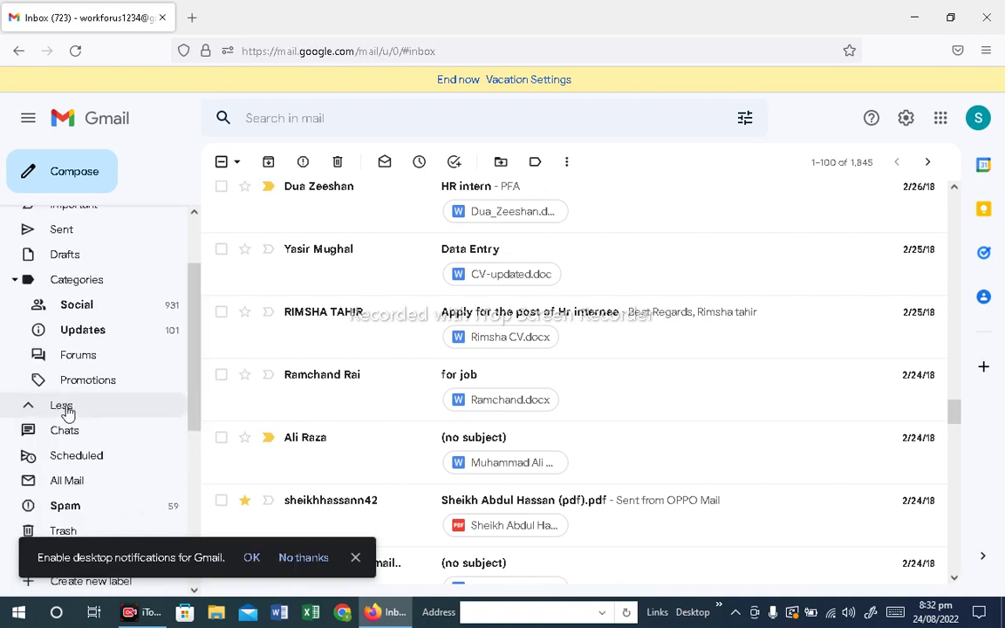
left_click_drag(192, 395, 197, 482)
scroll(197, 446, "down", 4)
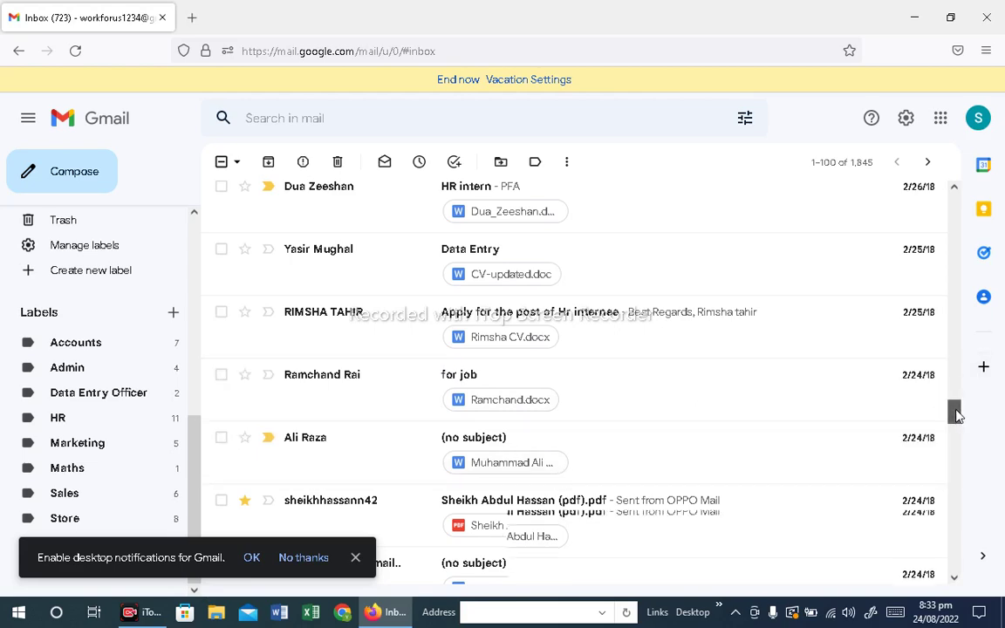
Mark the selected labeled emails as read and clear the selection.
left_click_drag(953, 413, 956, 188)
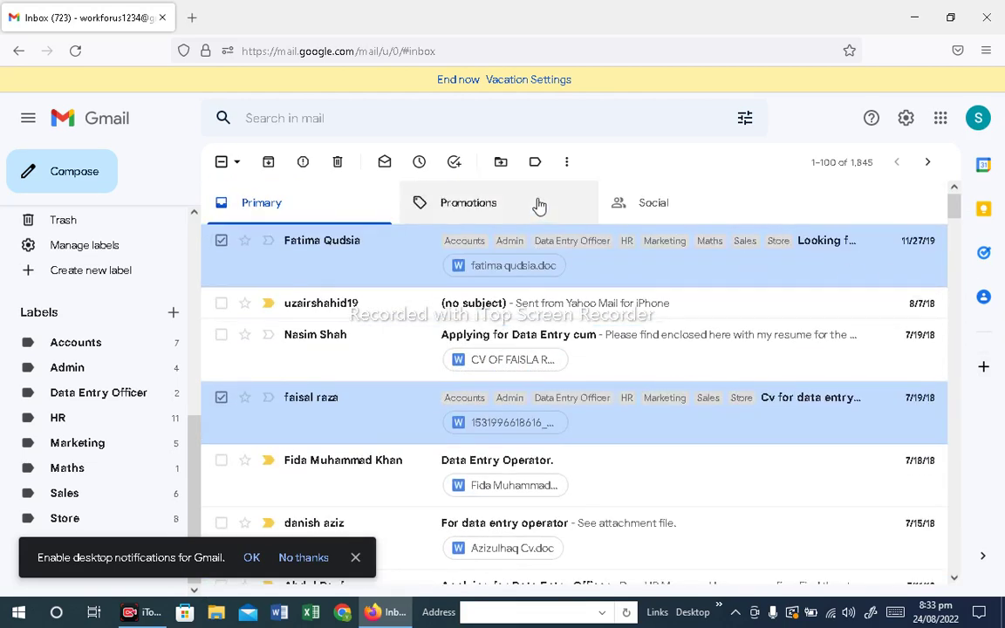
left_click(567, 161)
left_click(626, 187)
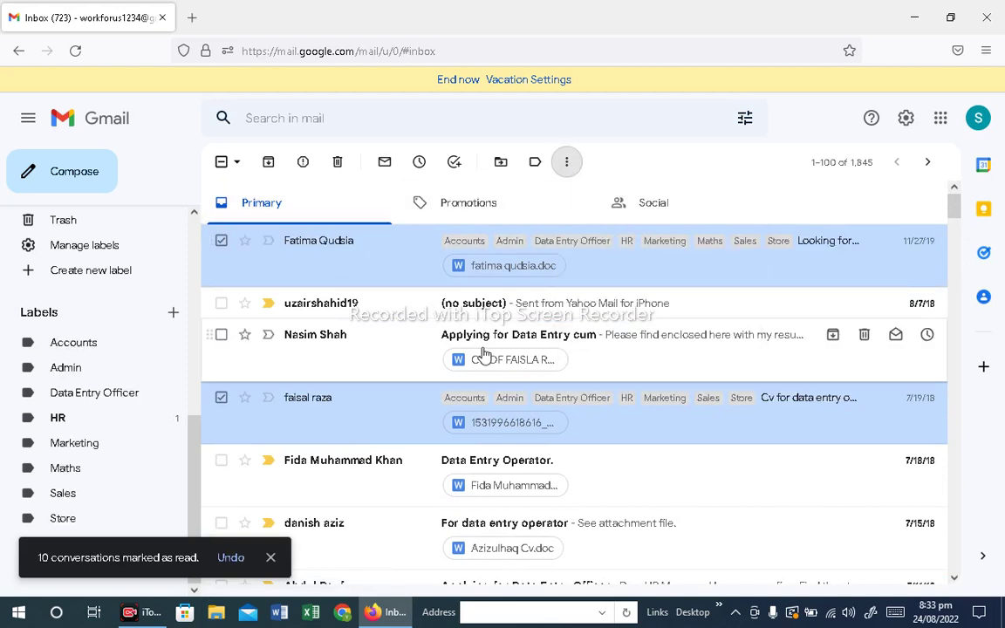
left_click(221, 164)
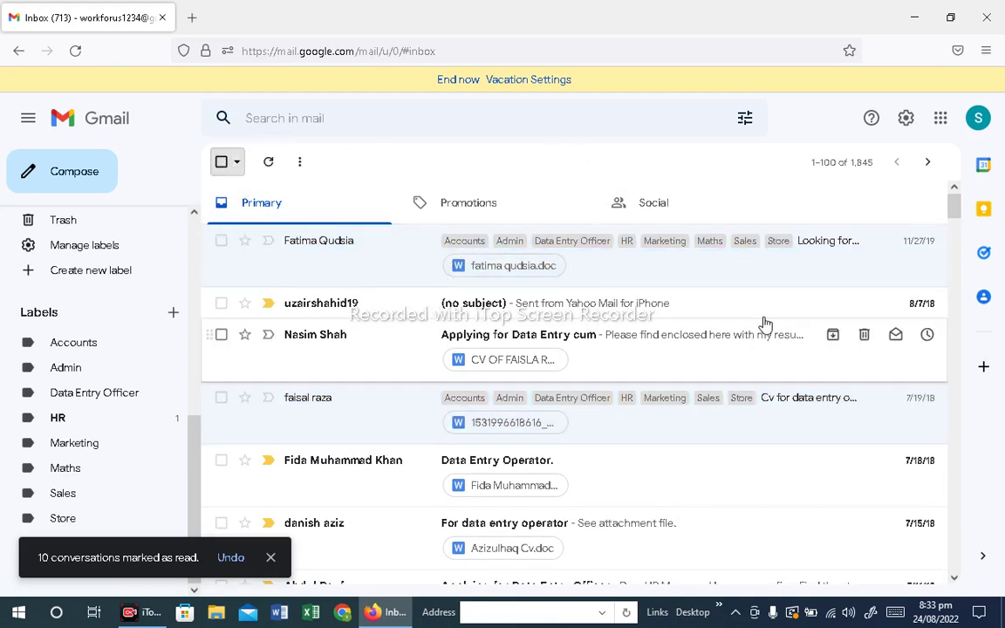
left_click(222, 302)
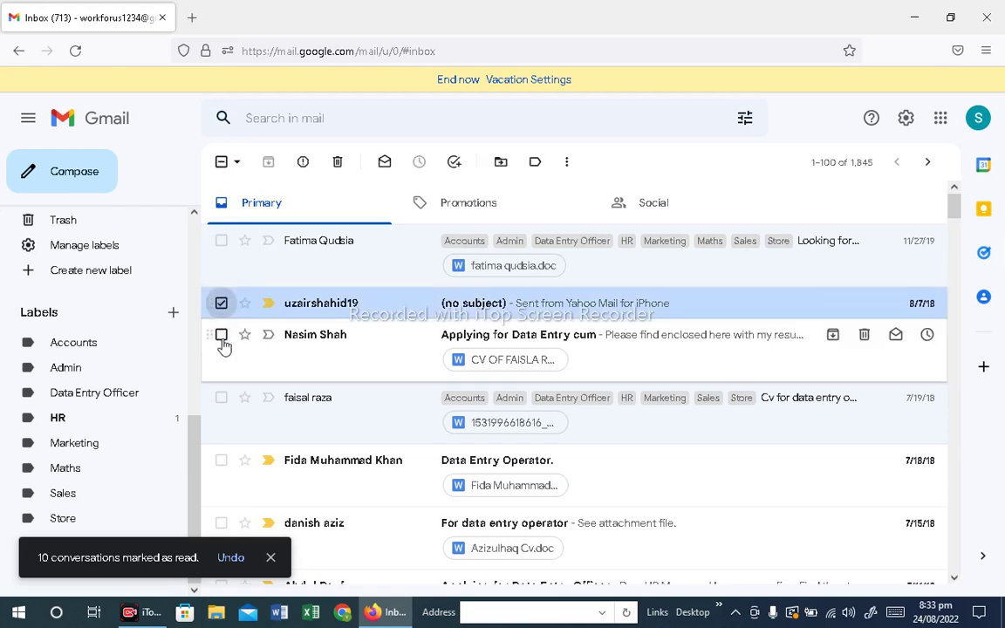
left_click(221, 334)
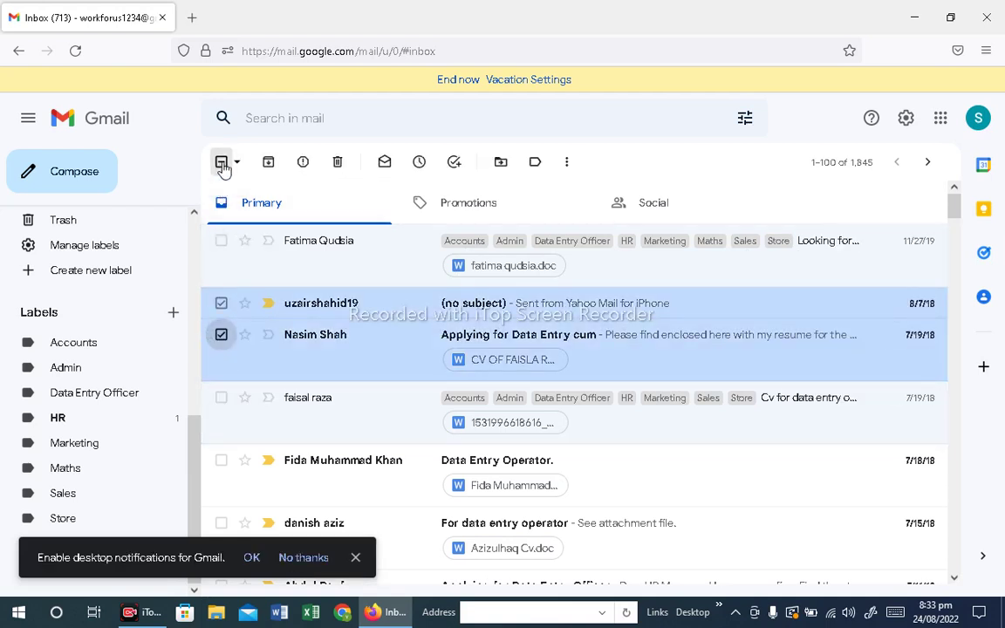
left_click(222, 165)
Select all emails on the page except 3/4/18 "CV FOR RECRUITMENT", 2/27/18 "Connect with me on dock.io" and the receptionist's 2/24/18 "Apply for job".
left_click(222, 165)
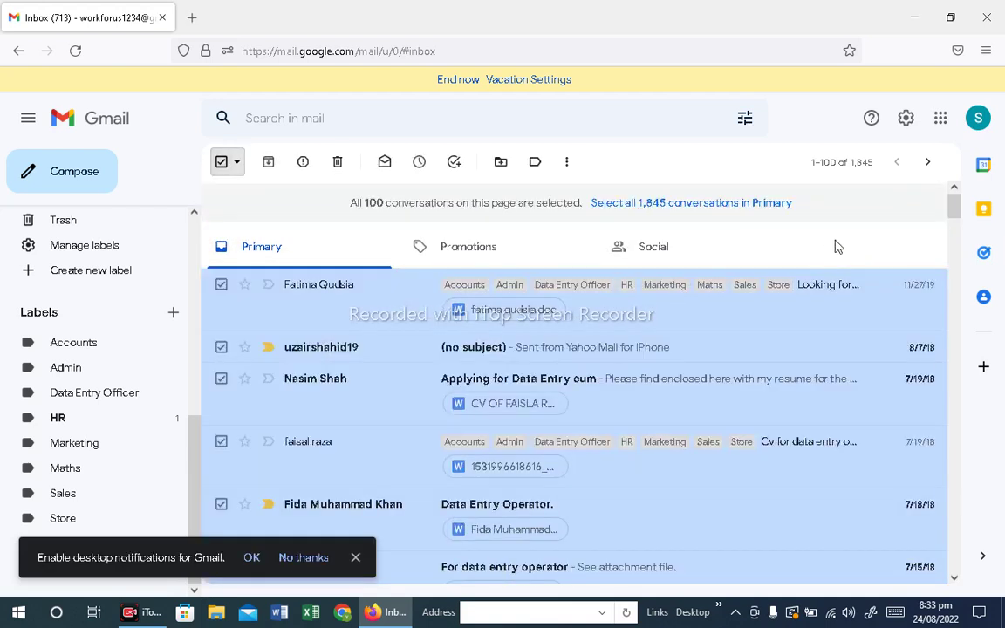
left_click_drag(957, 218, 965, 359)
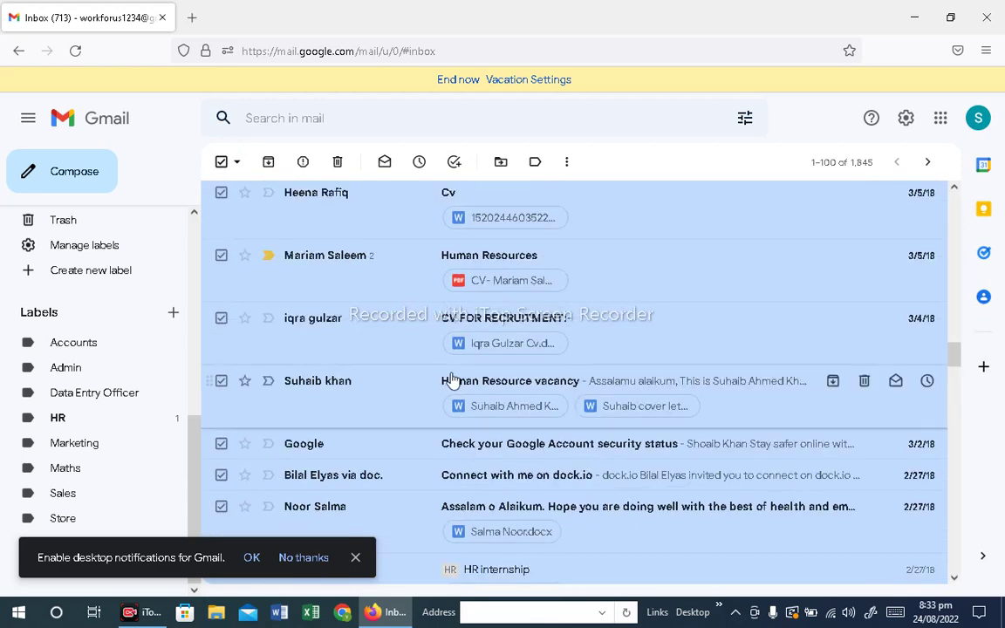
left_click(221, 474)
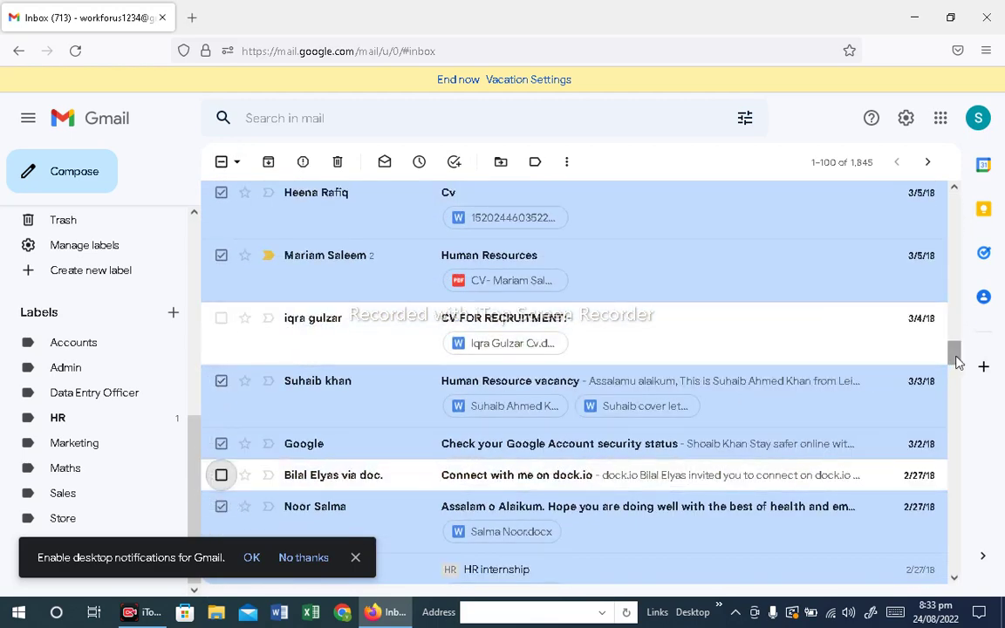
left_click_drag(956, 358, 954, 427)
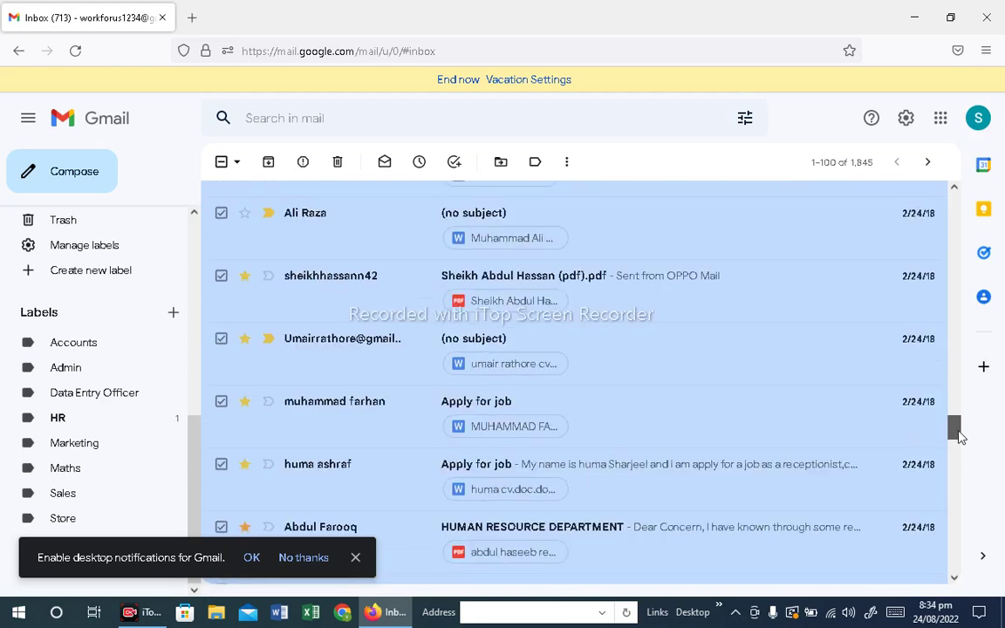
left_click(223, 467)
left_click_drag(956, 436, 957, 188)
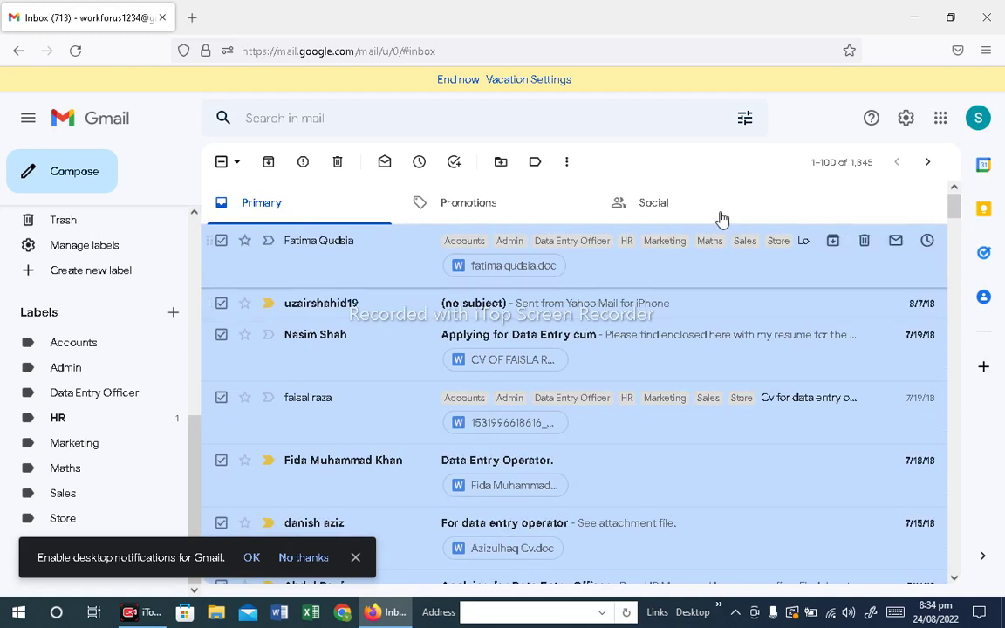
Mark the selected emails on the page as read and clear the selection.
left_click(567, 161)
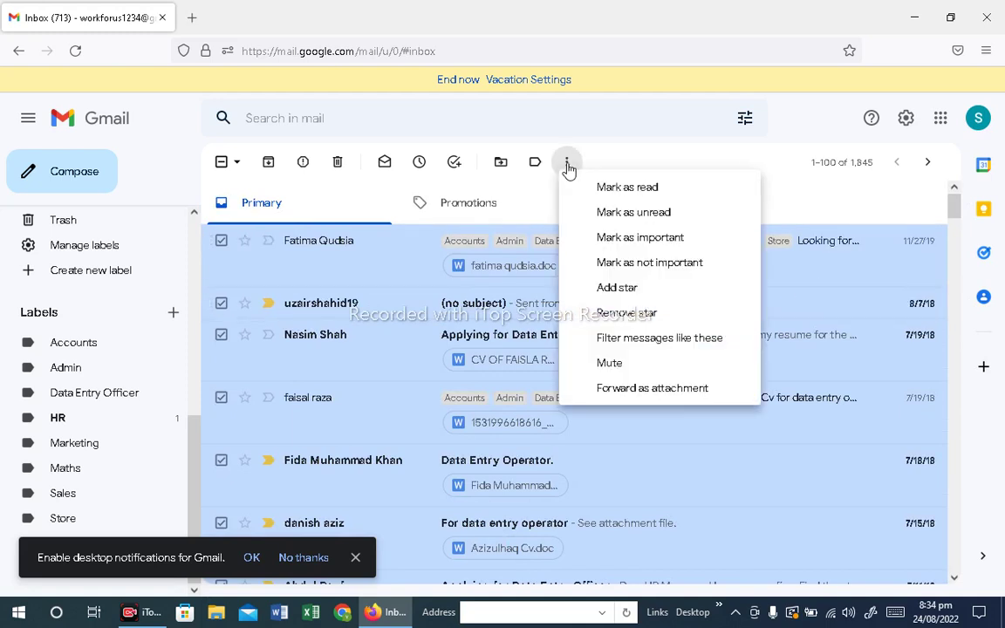
left_click(598, 194)
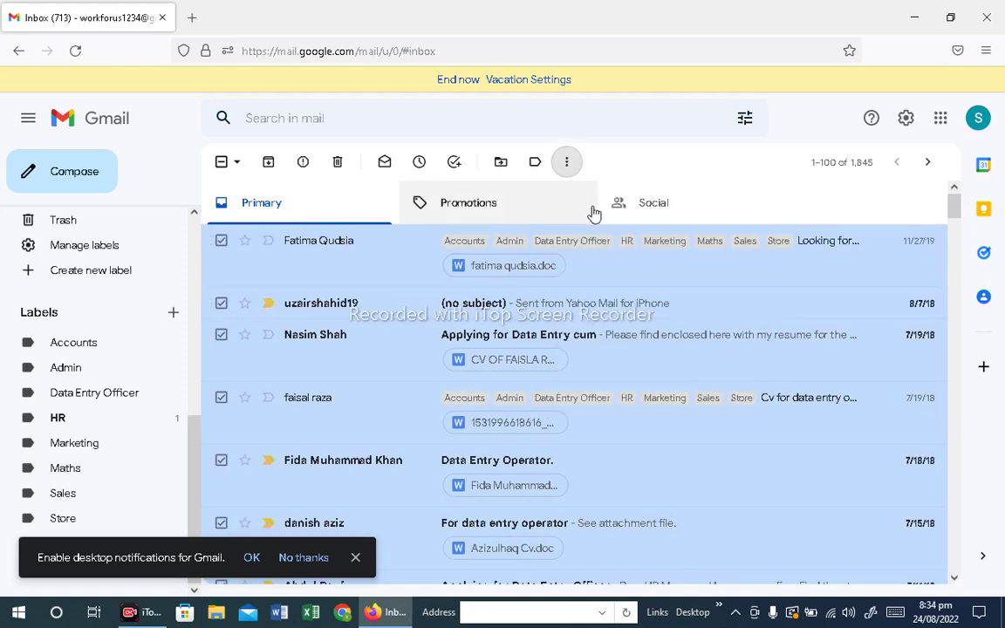
left_click(220, 161)
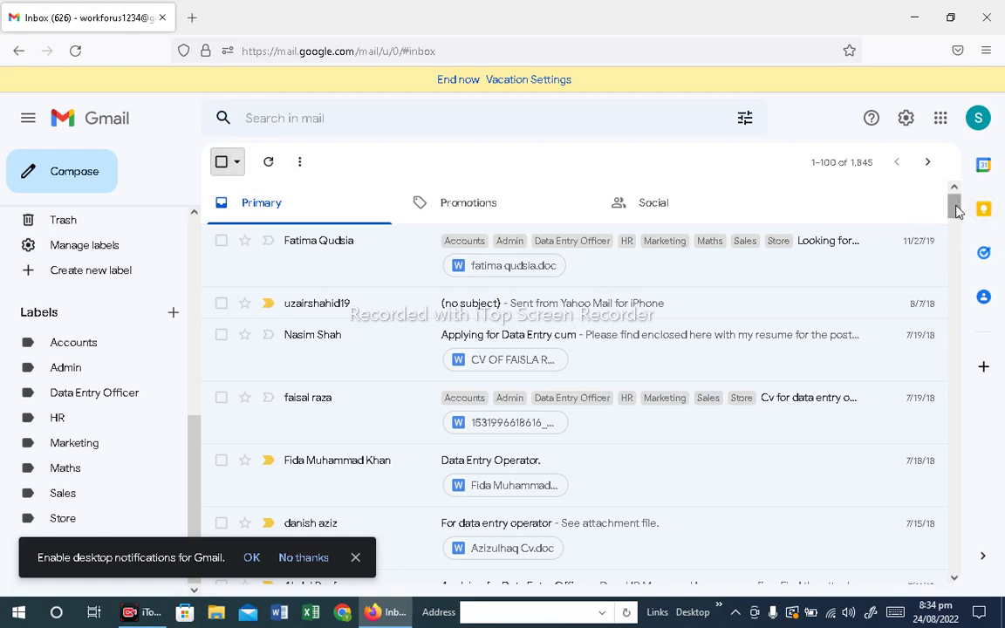
Search the mail for unread messages with the query "l:unread".
left_click(379, 125)
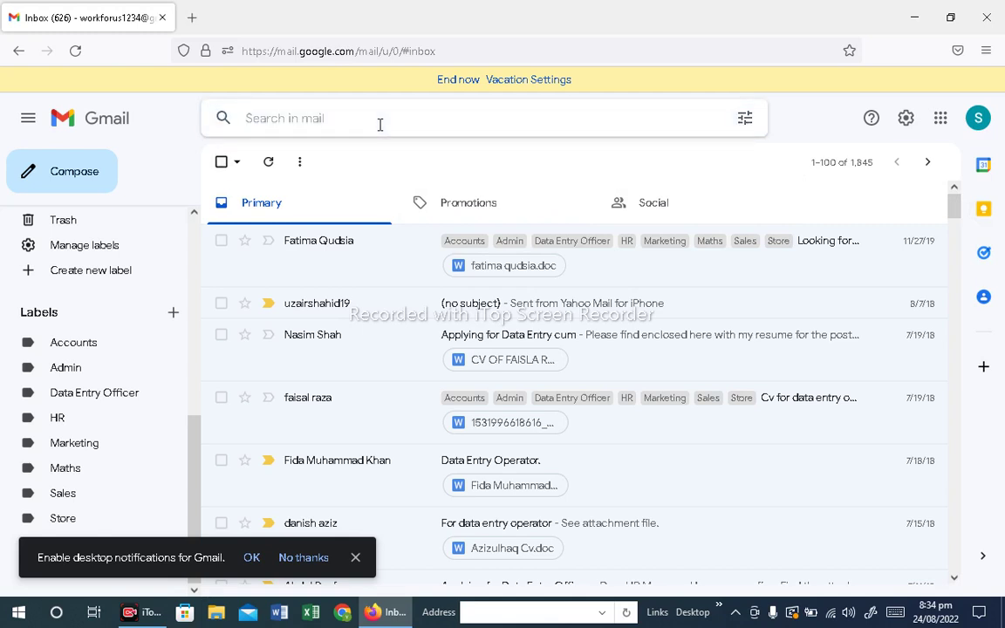
type("l:")
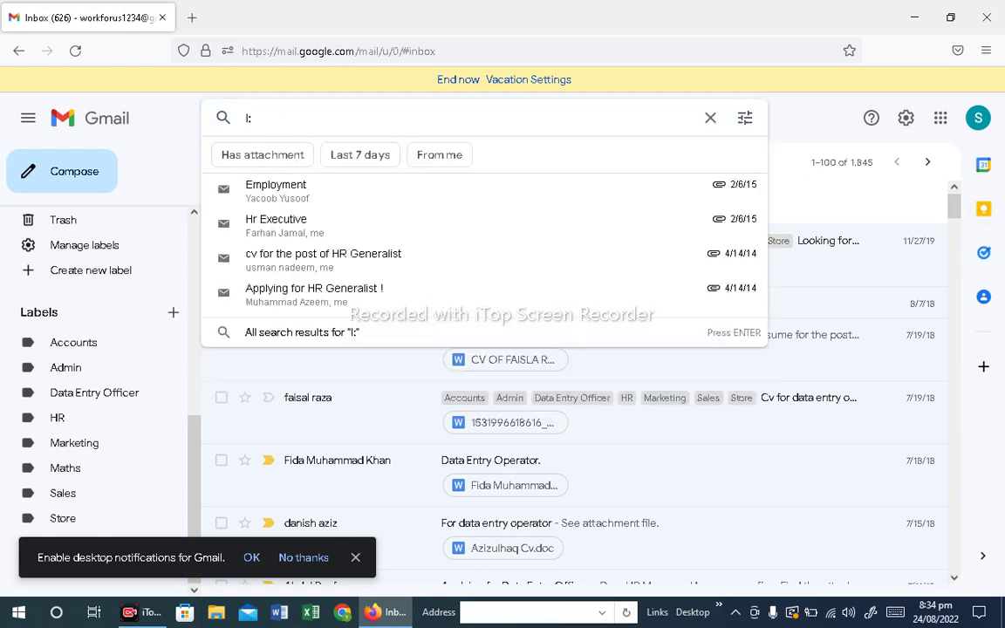
type("unread")
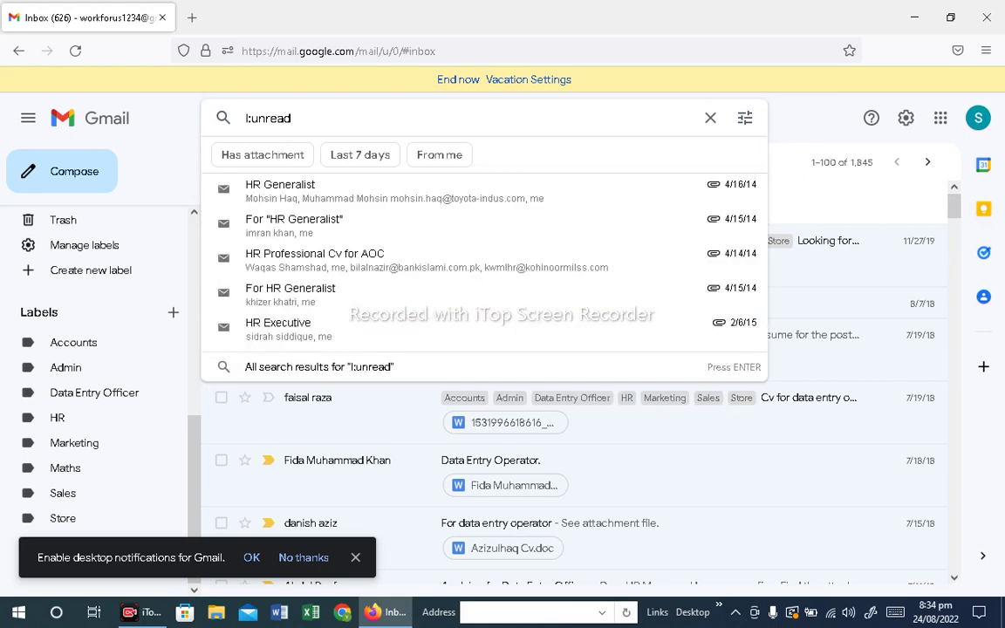
key("Return")
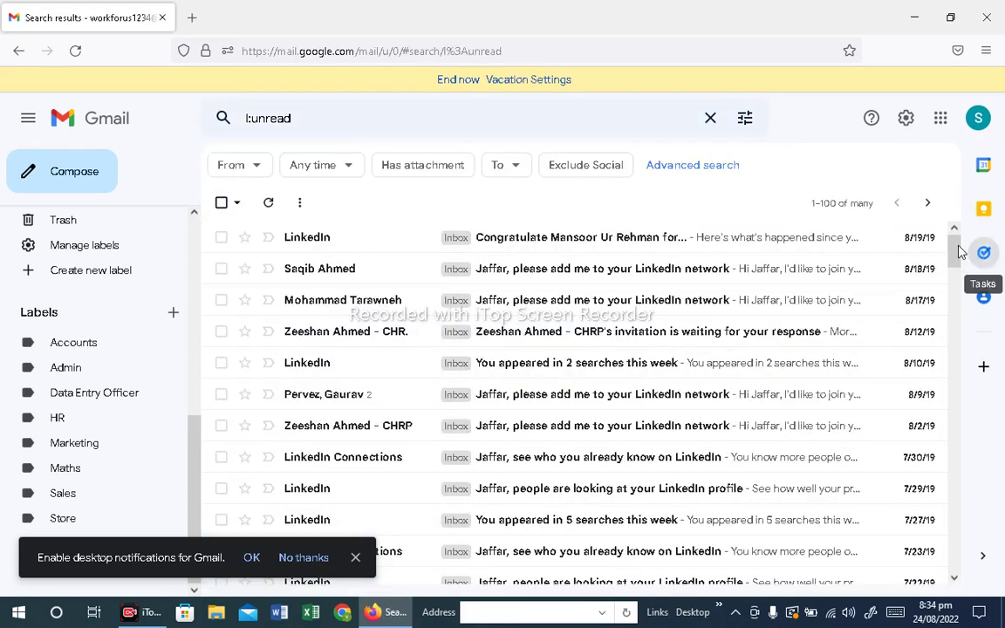
Leave the search results and return to the inbox.
mouse_move(953, 252)
left_mouse_down()
mouse_move(966, 439)
mouse_move(959, 492)
mouse_move(965, 299)
mouse_move(950, 231)
left_mouse_up()
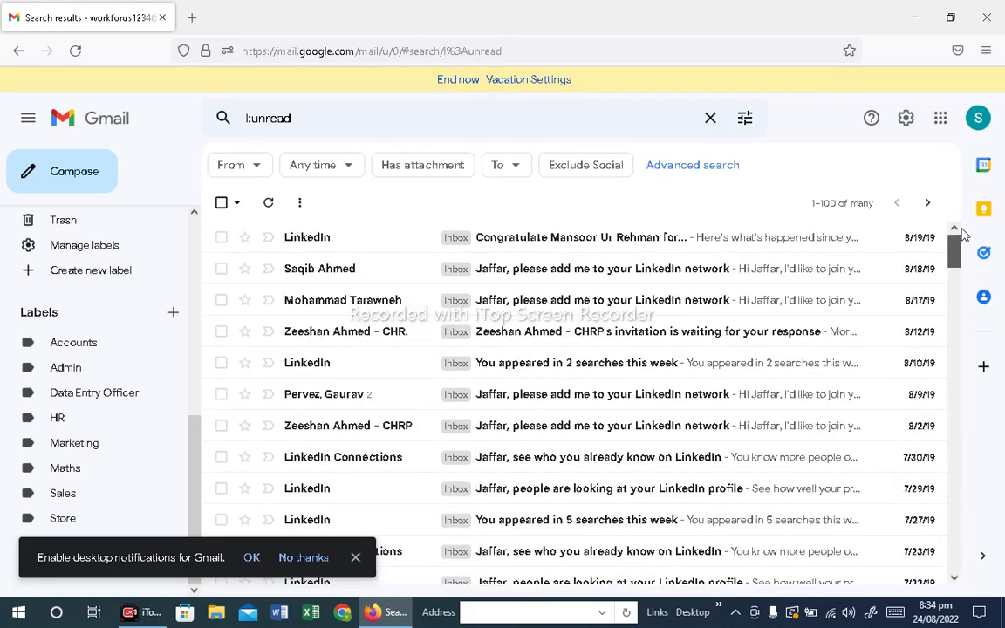
scroll(192, 436, "up", 5)
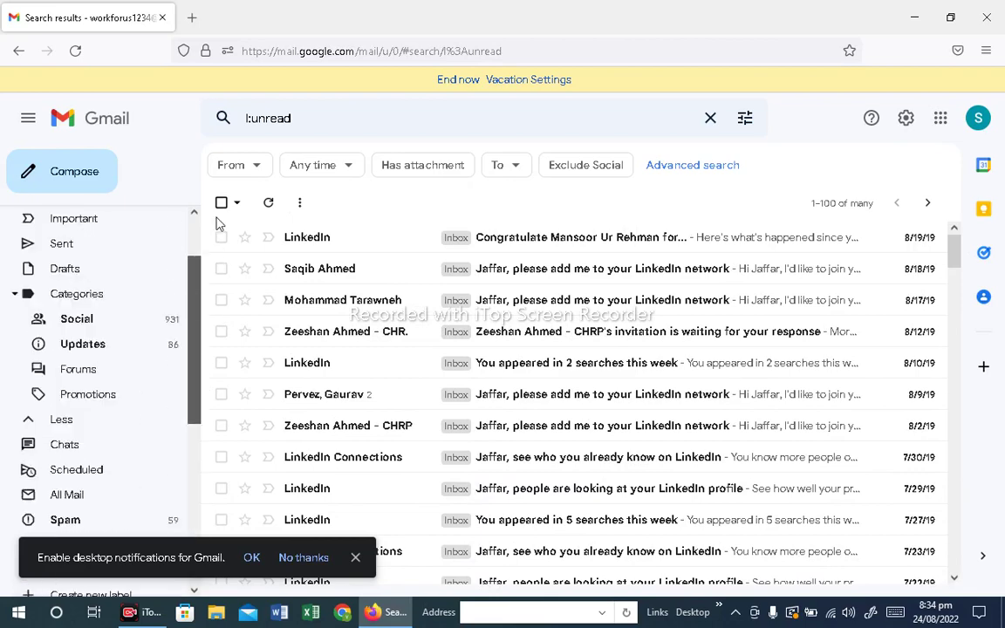
left_click(133, 218)
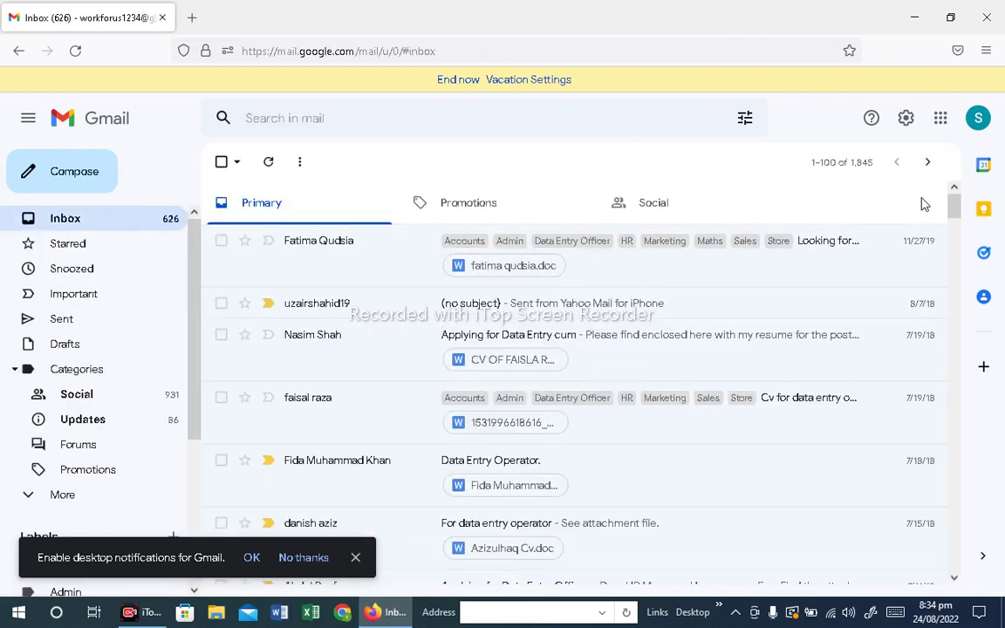
Search the inbox for unread messages that have an attachment, using the query words "l:unread".
mouse_move(953, 207)
left_mouse_down()
mouse_move(967, 544)
mouse_move(955, 529)
mouse_move(957, 207)
left_mouse_up()
left_click(340, 118)
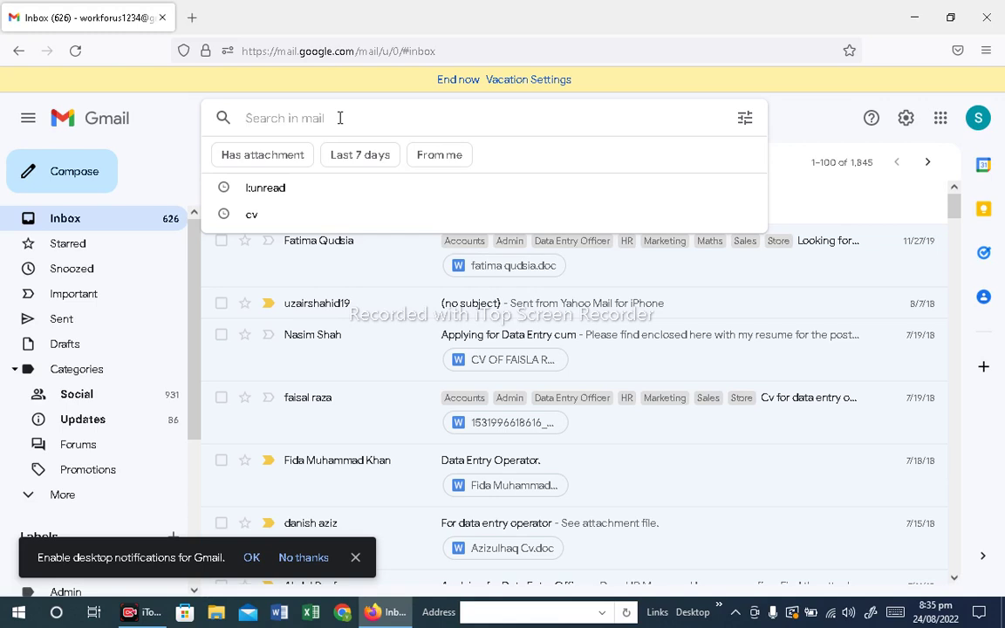
type("l:un")
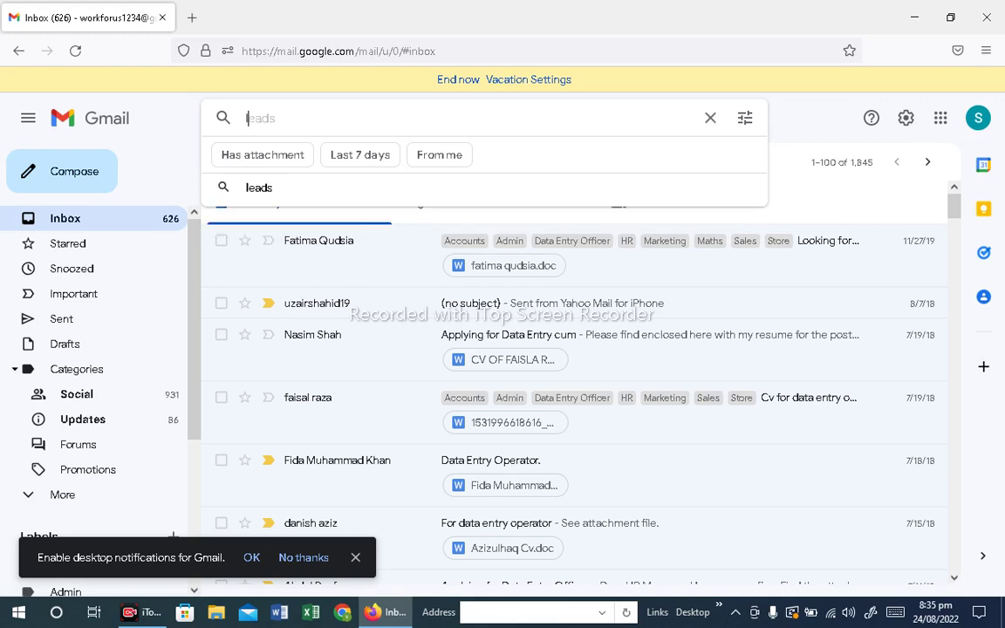
type("read")
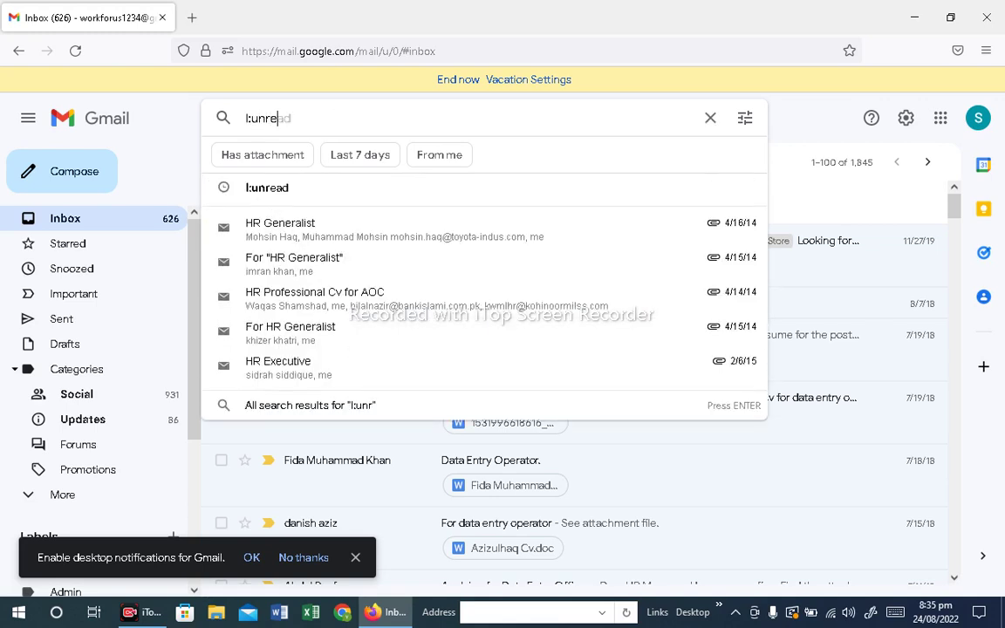
left_click(745, 120)
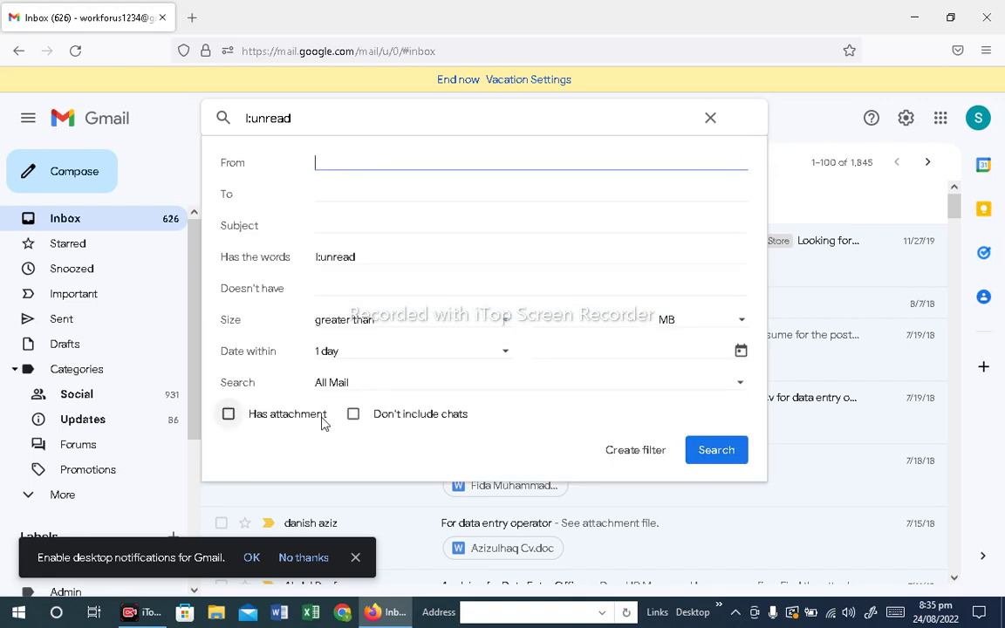
left_click(334, 392)
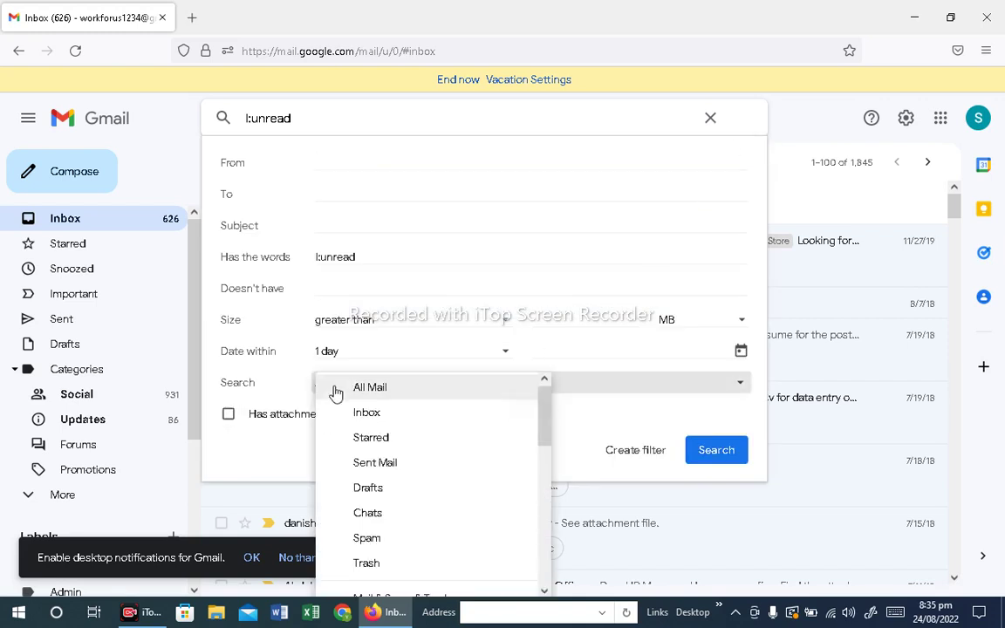
left_click(379, 417)
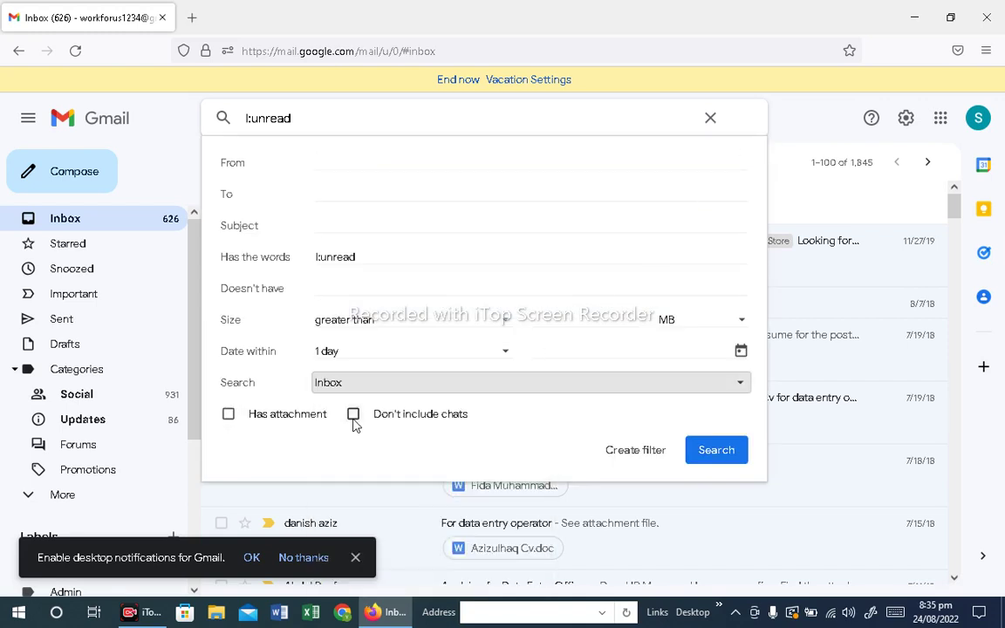
left_click(304, 416)
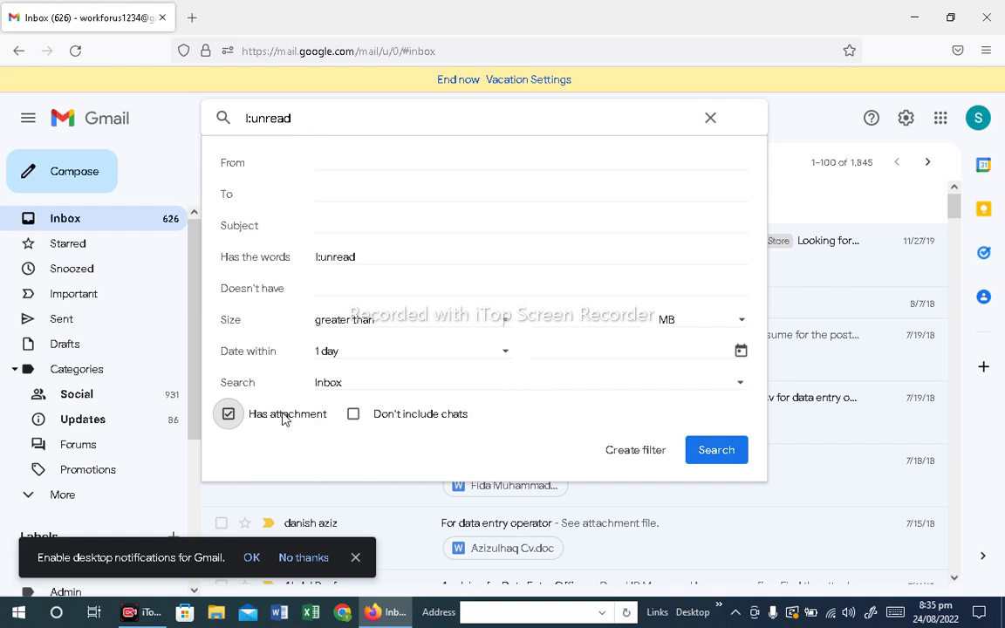
left_click(713, 454)
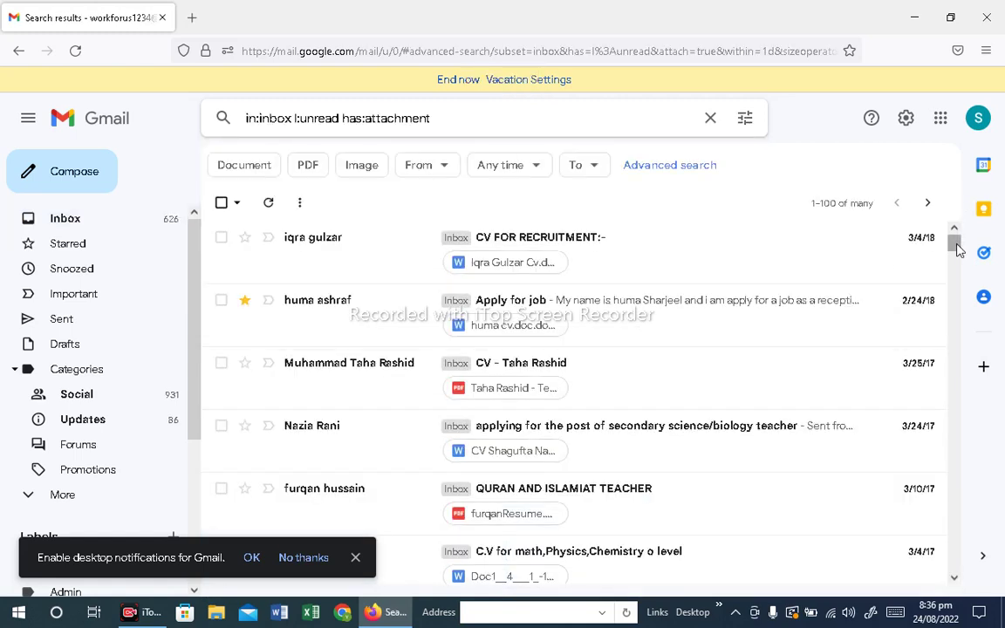
mouse_move(957, 249)
left_mouse_down()
mouse_move(956, 262)
mouse_move(956, 240)
left_mouse_up()
Narrow the unread-with-attachment inbox search to messages with the subject "HR" and browse the results.
left_click(745, 122)
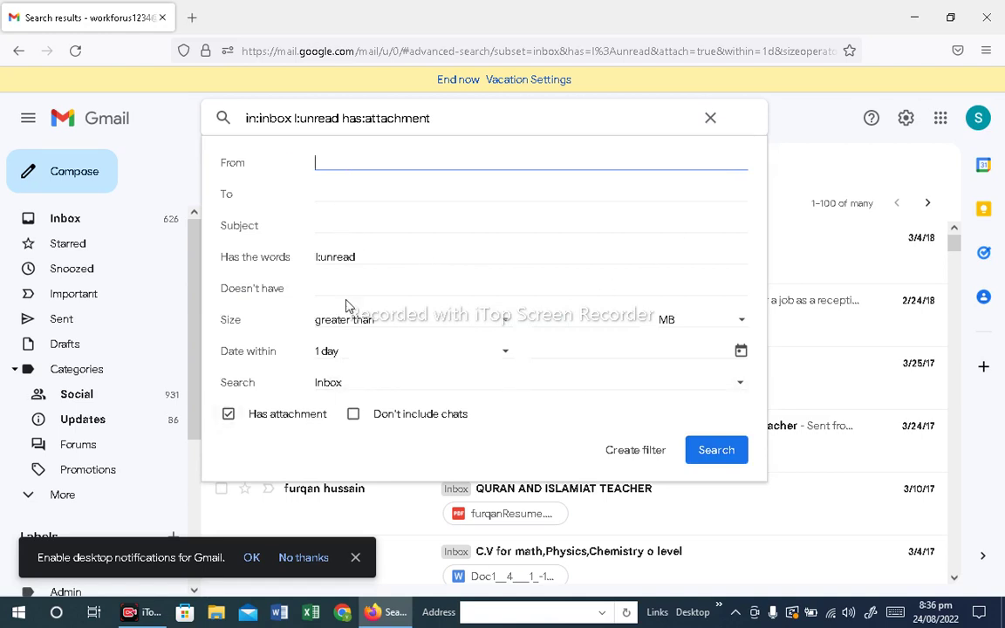
left_click(362, 220)
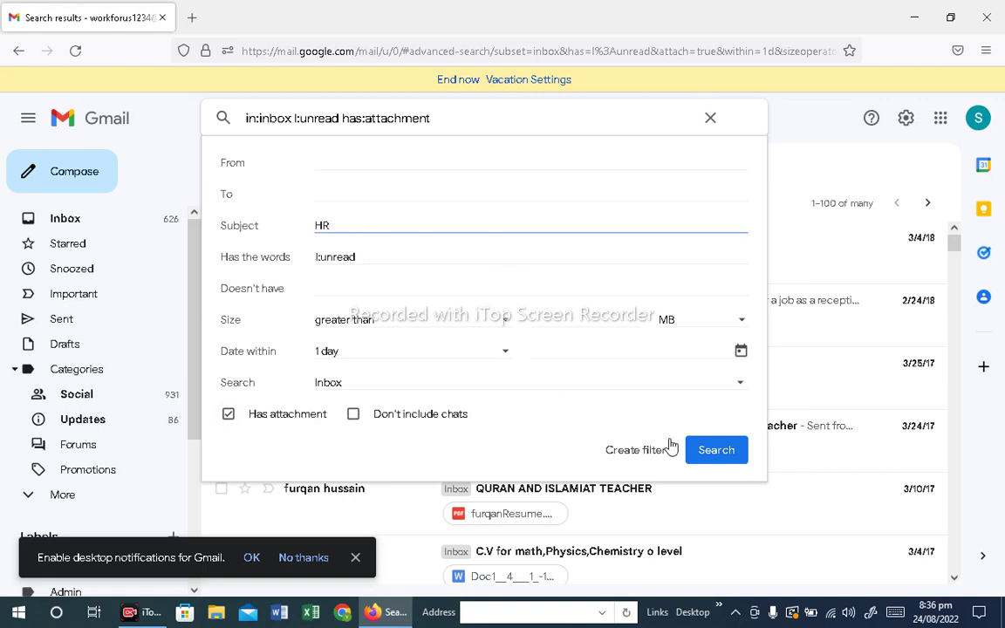
left_click(709, 454)
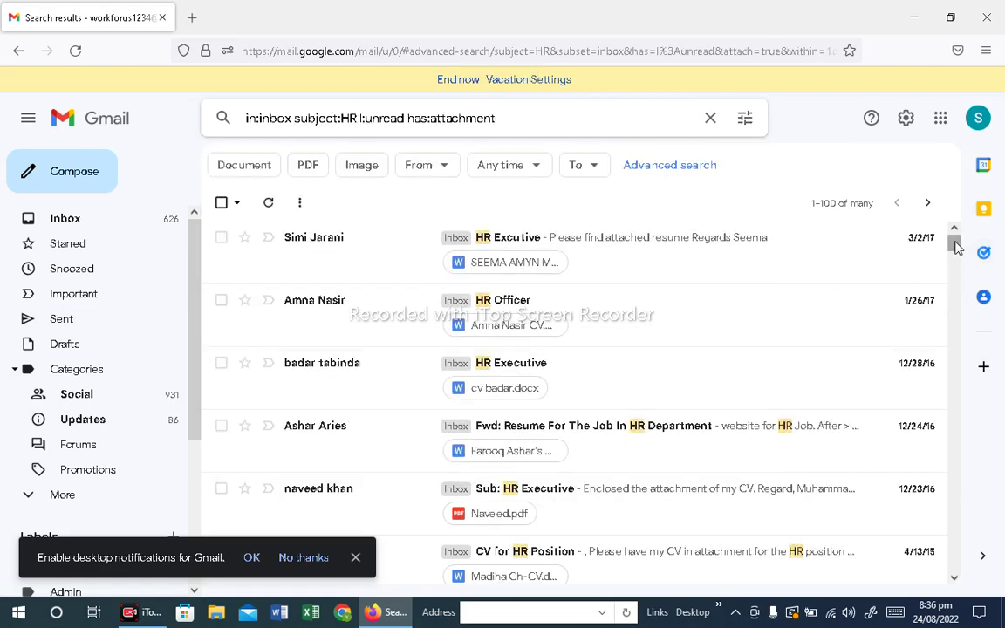
left_click_drag(954, 247, 757, 207)
Change the subject criterion of the search to "Date Entry" and run it again.
left_click(747, 120)
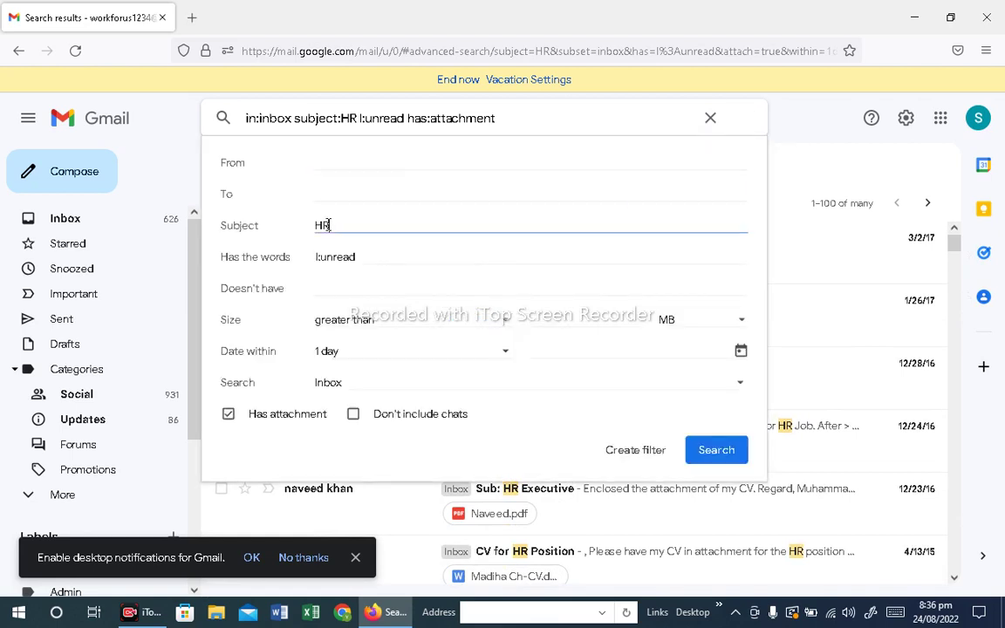
left_click_drag(330, 225, 290, 220)
type("Date Entry")
left_click(714, 455)
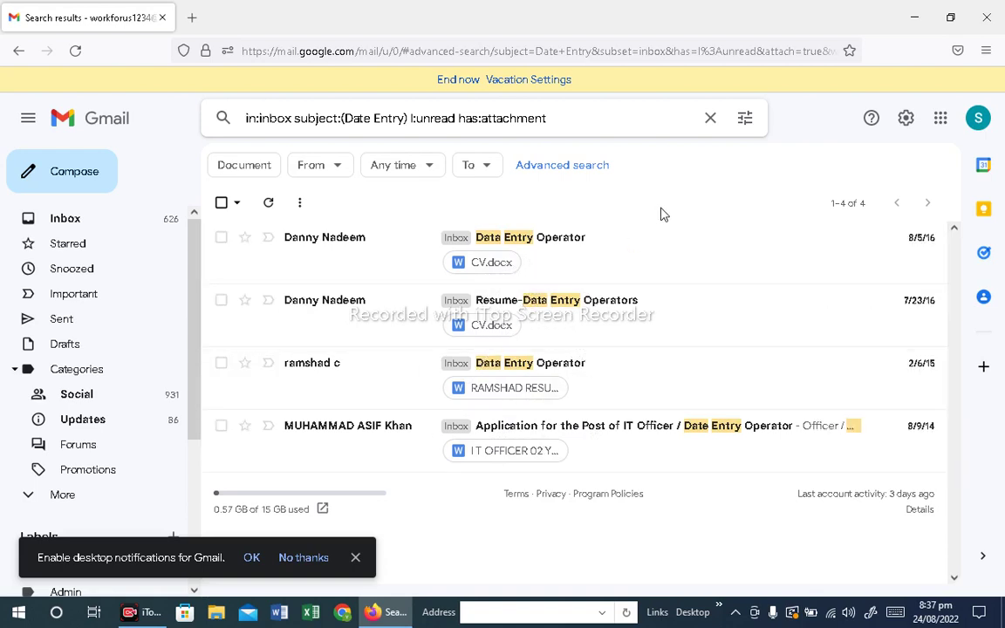
Replace the search's subject criterion with "Finance" and rerun the unread-with-attachment search.
left_click(746, 121)
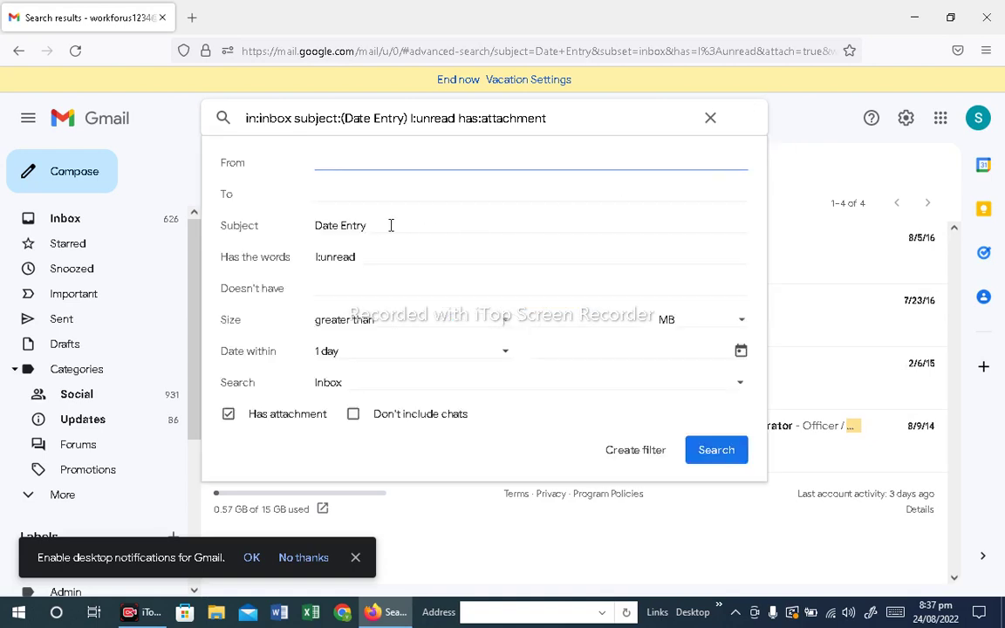
left_click_drag(391, 225, 294, 225)
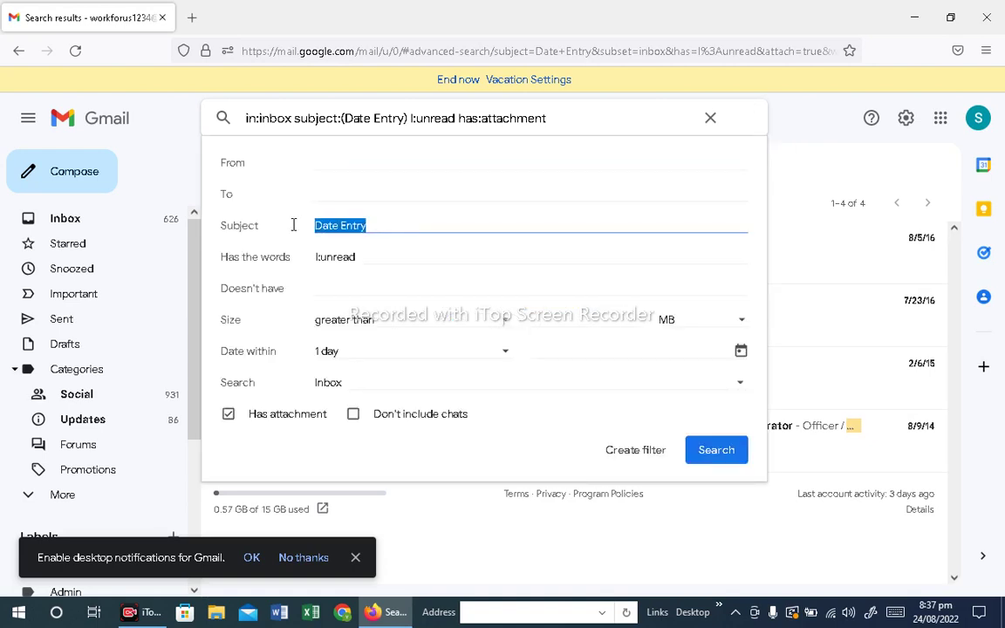
type("Finance")
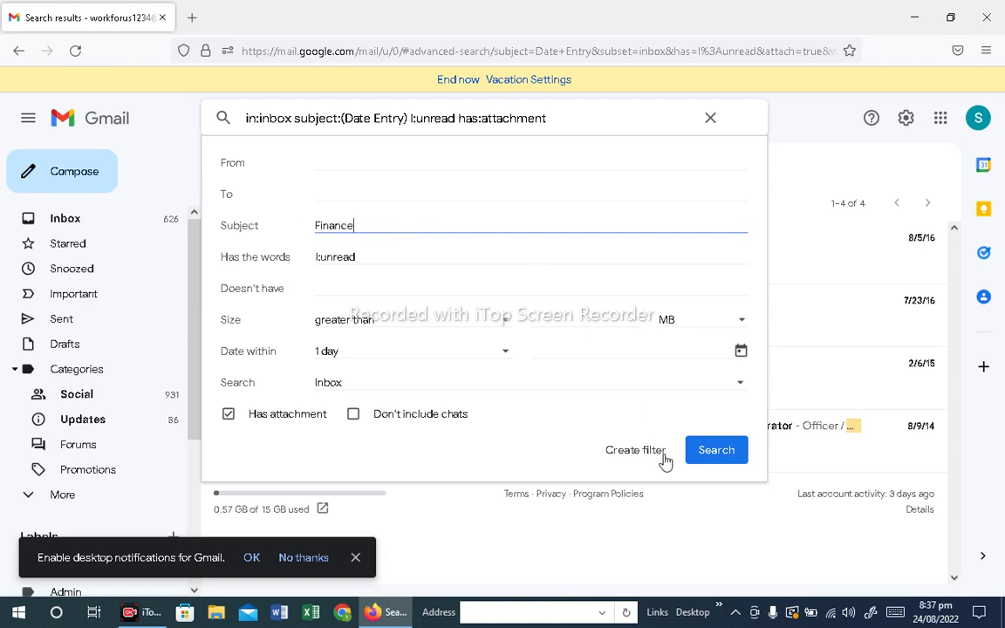
left_click(715, 467)
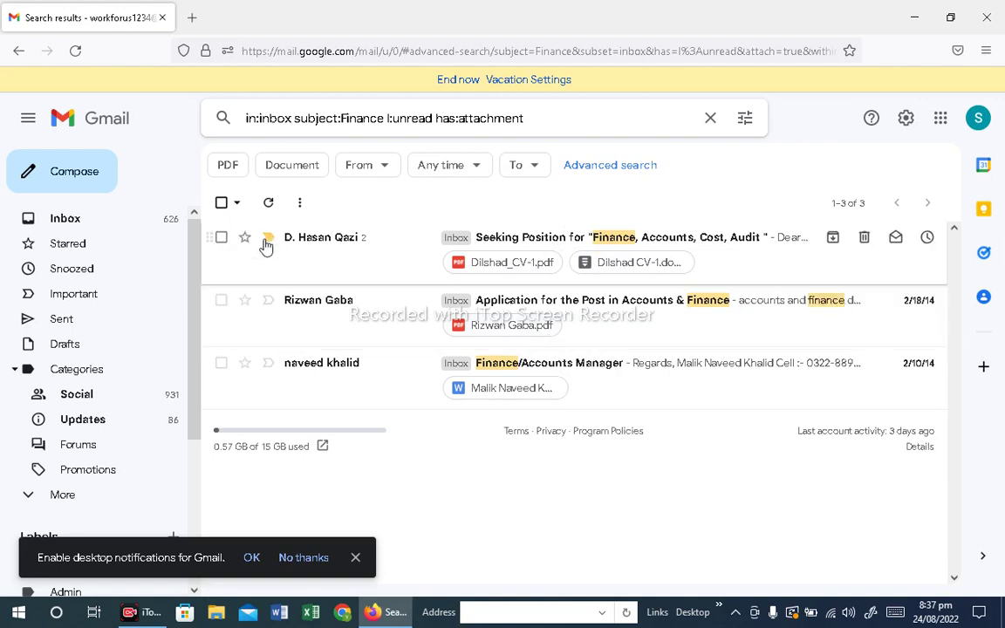
Leave the Finance search results and look through the inbox messages.
left_click(150, 225)
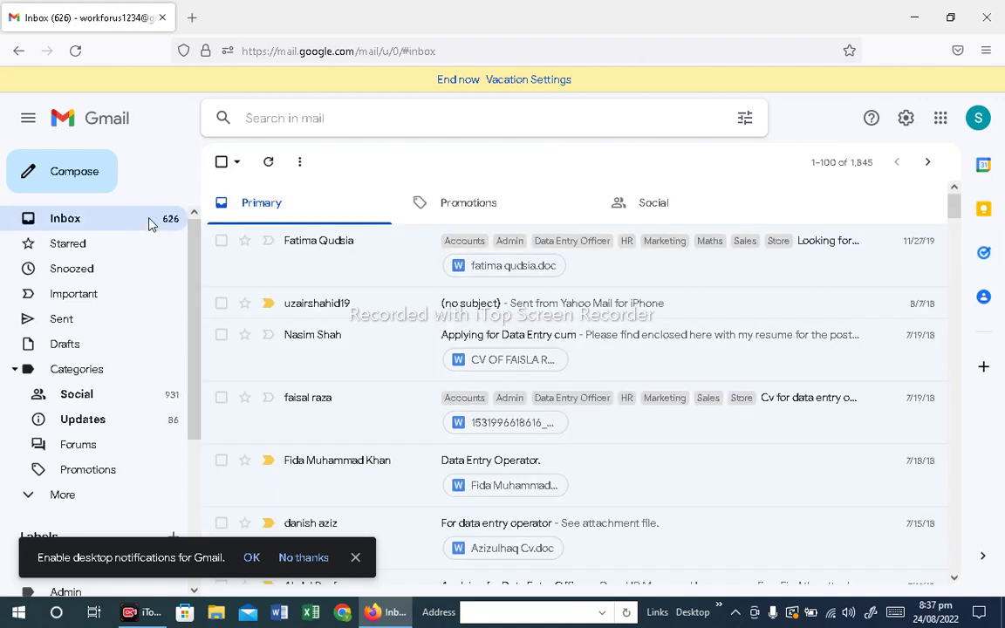
left_click(309, 124)
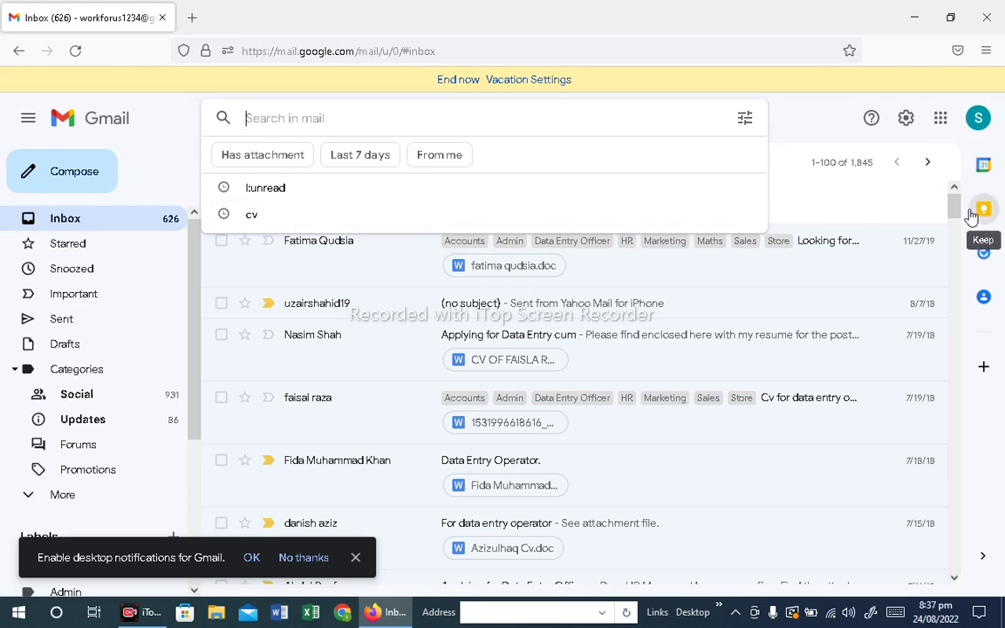
mouse_move(953, 208)
left_mouse_down()
mouse_move(954, 415)
mouse_move(957, 190)
left_mouse_up()
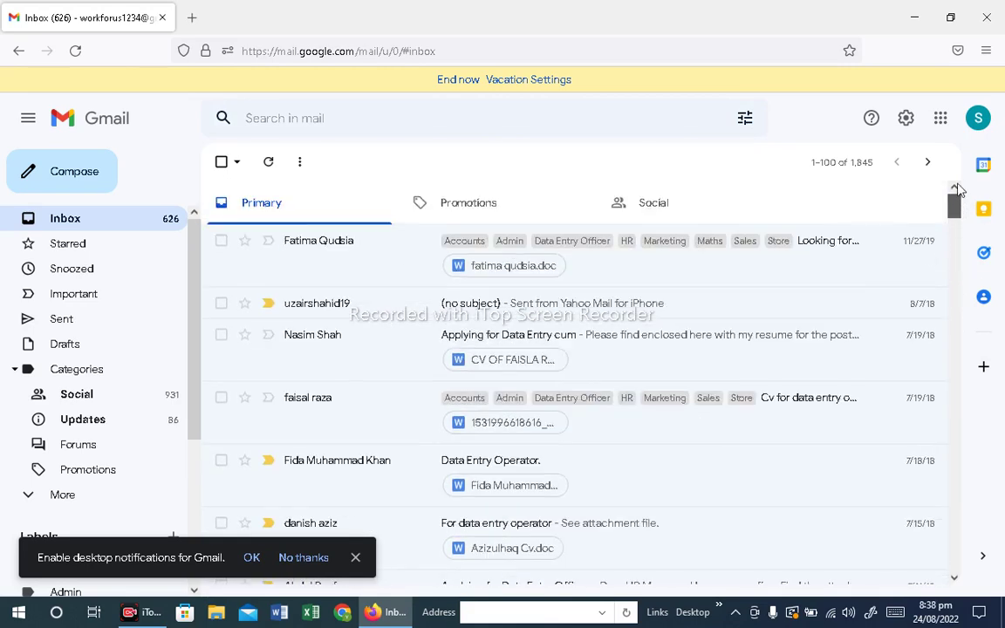
Search all mail for "HR" and browse the results.
left_click(401, 117)
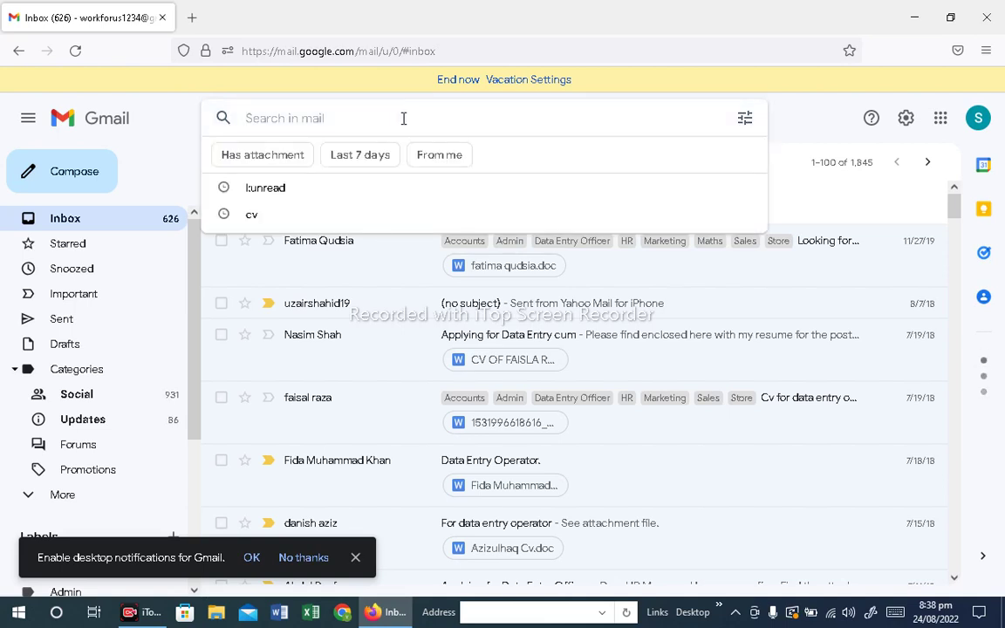
type("HR")
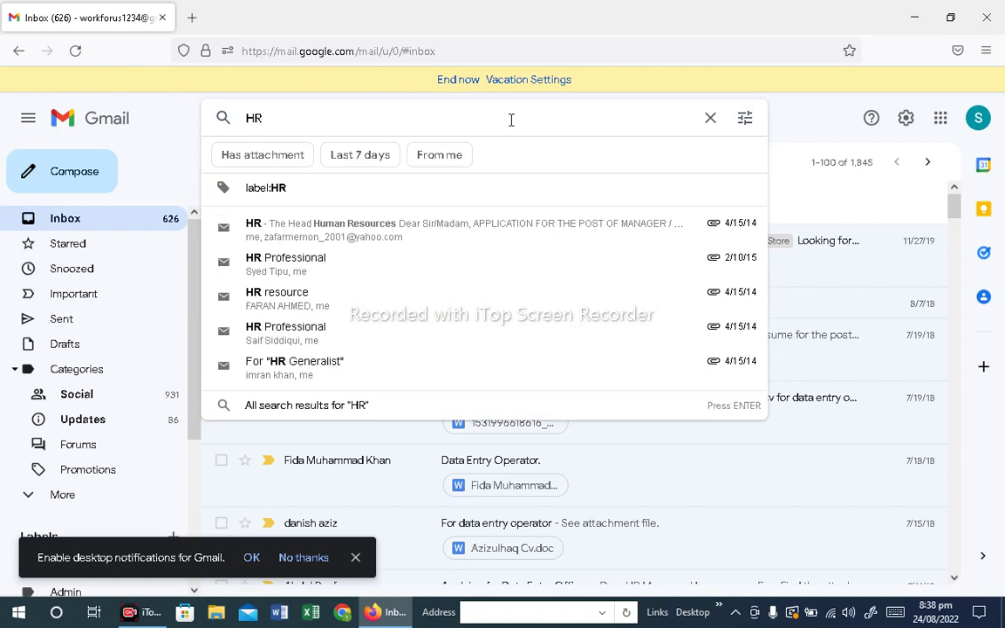
key("Return")
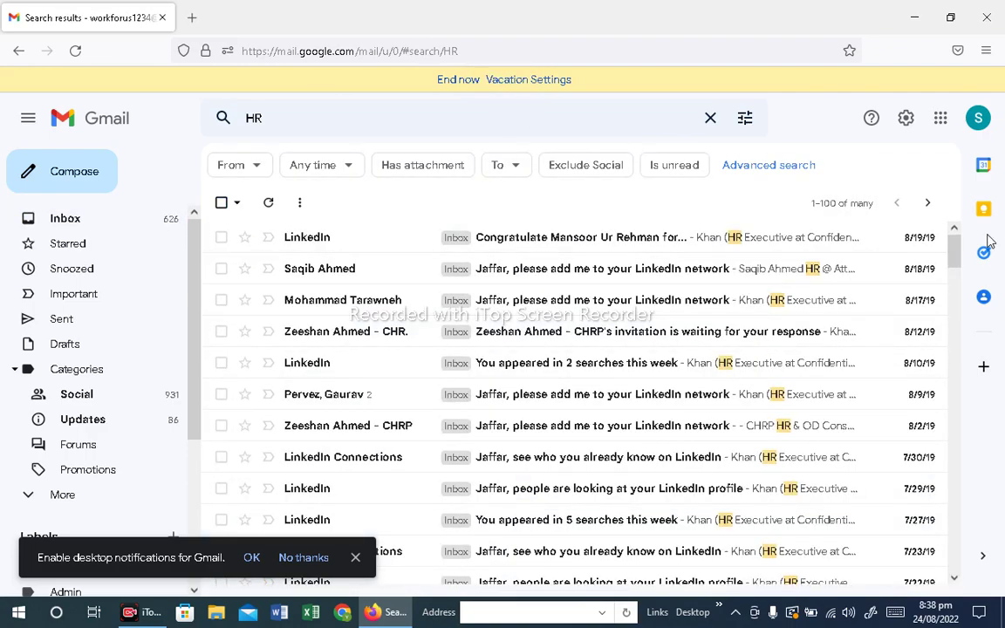
mouse_move(953, 246)
left_mouse_down()
mouse_move(960, 497)
mouse_move(955, 231)
left_mouse_up()
Extend the query to "HR l:unread" and limit the search to the Inbox.
left_click(746, 120)
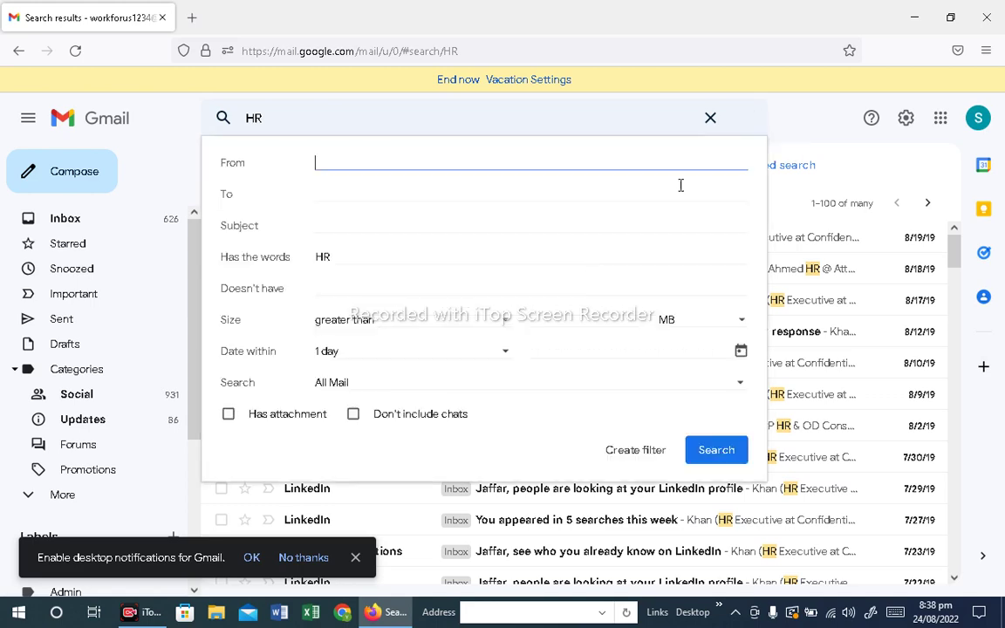
left_click(386, 121)
type("l:unrae")
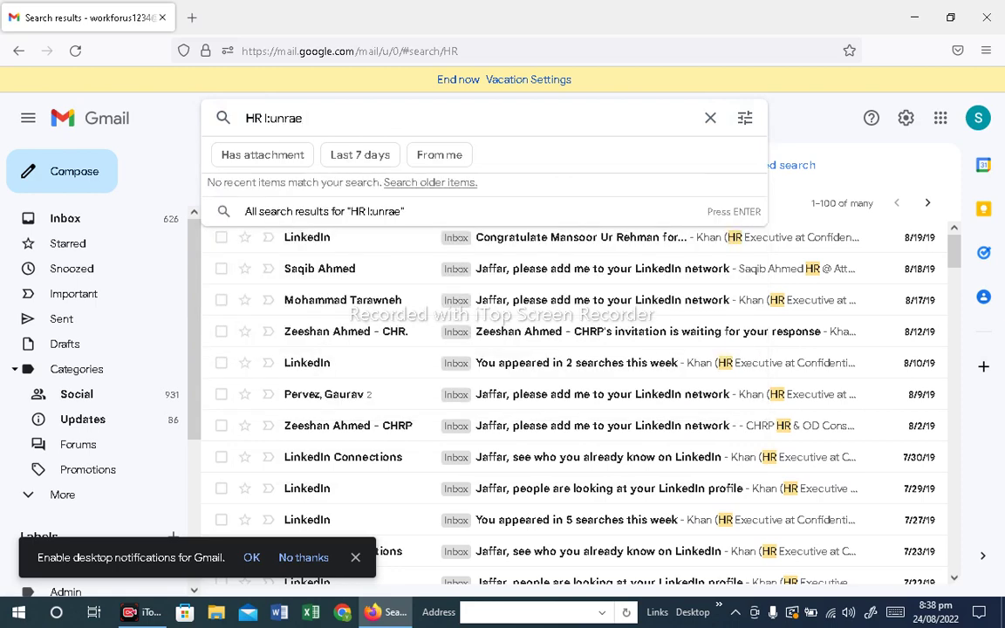
key("BackSpace")
key("BackSpace")
left_click(743, 120)
left_click(356, 386)
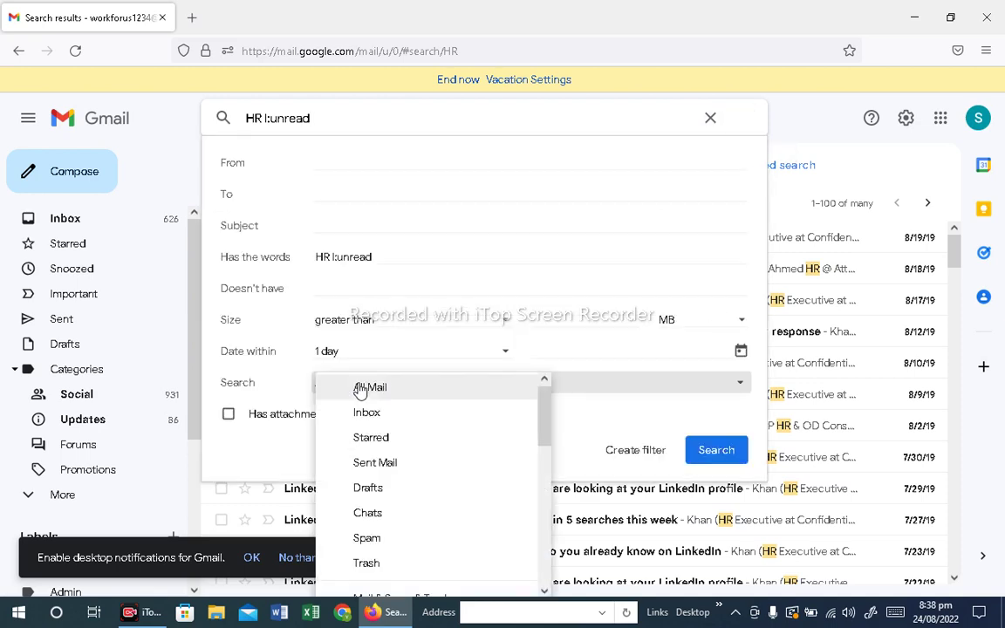
left_click(368, 413)
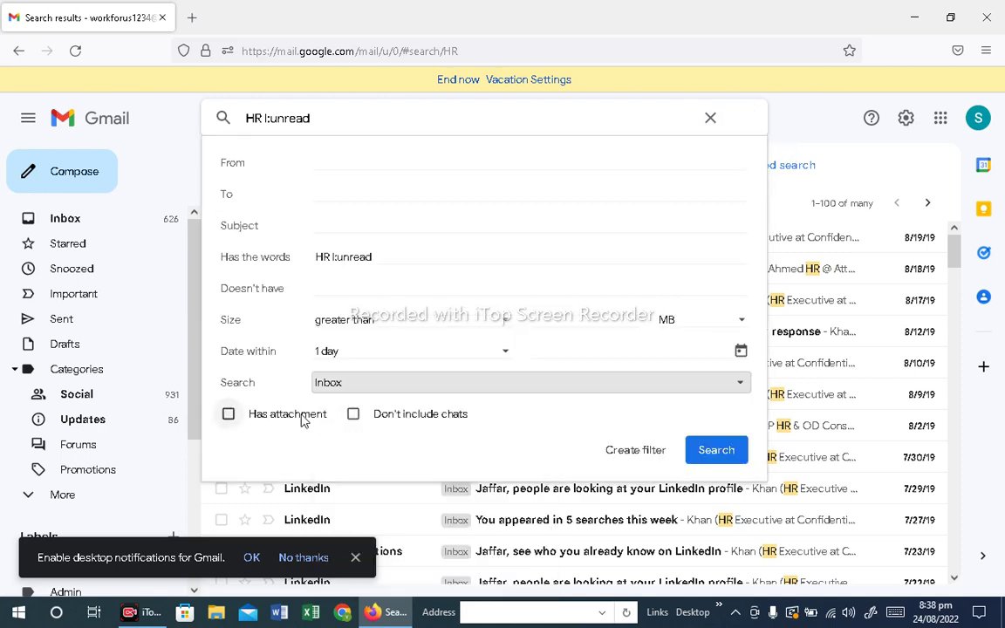
left_click(727, 454)
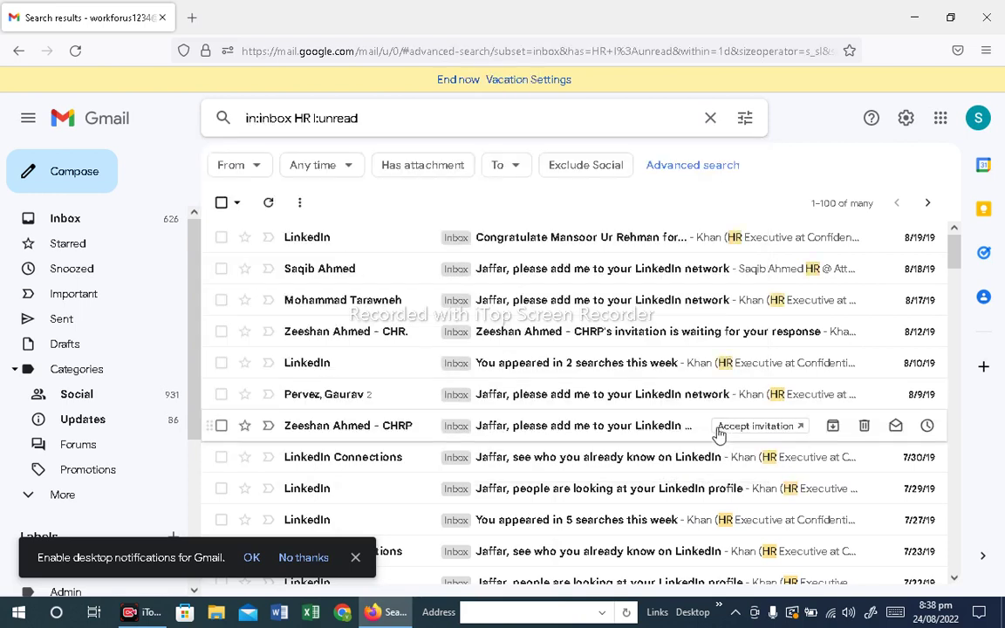
Restrict the unread HR inbox search to messages that have an attachment.
left_click(745, 122)
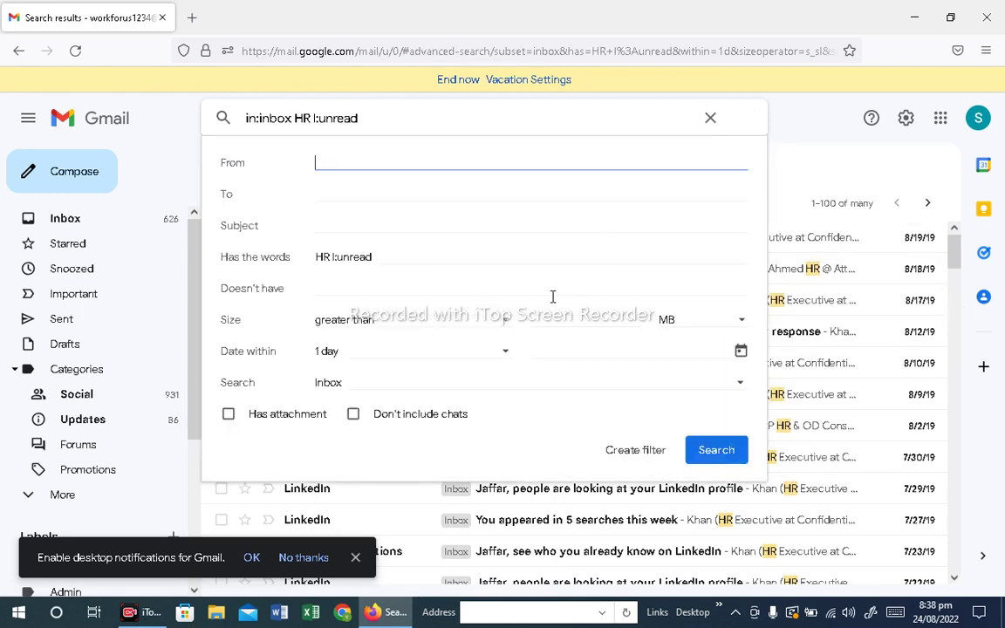
left_click(316, 415)
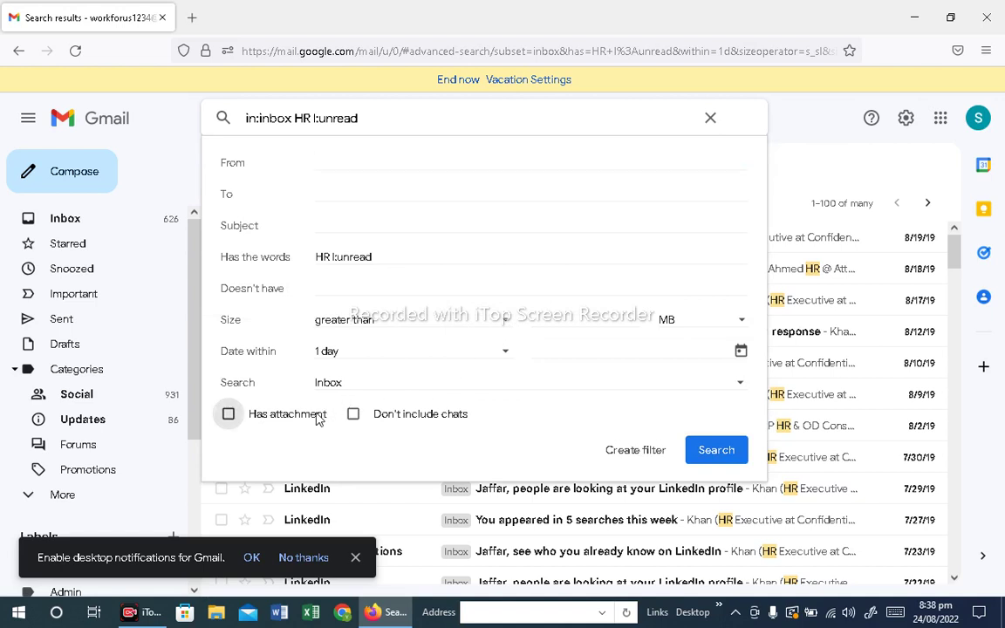
left_click(706, 453)
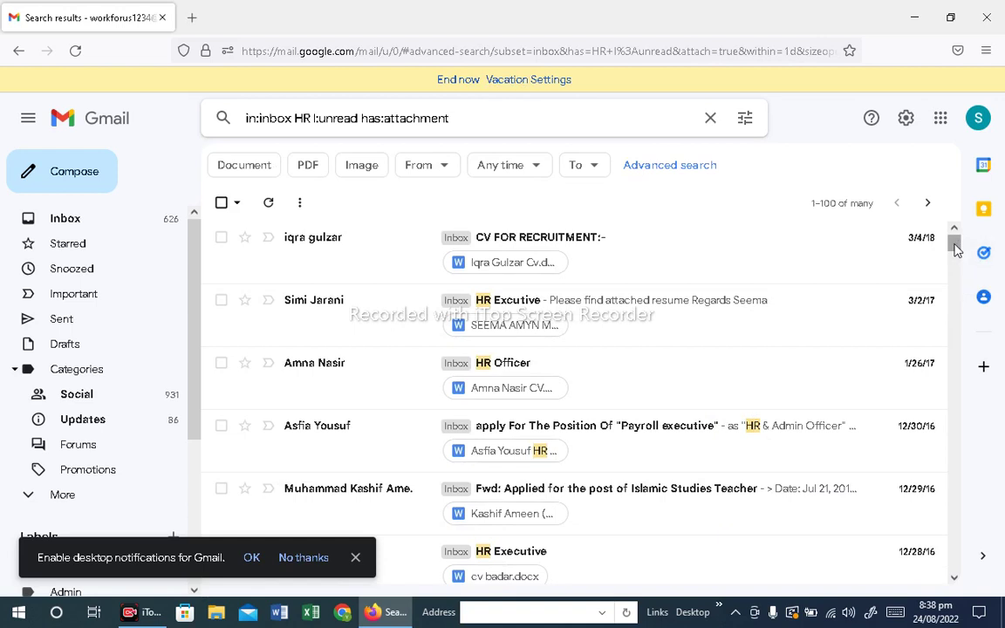
Edit the query to "in:inbox HR l:read has:attachment" to search for read messages and browse the results.
left_click(314, 120)
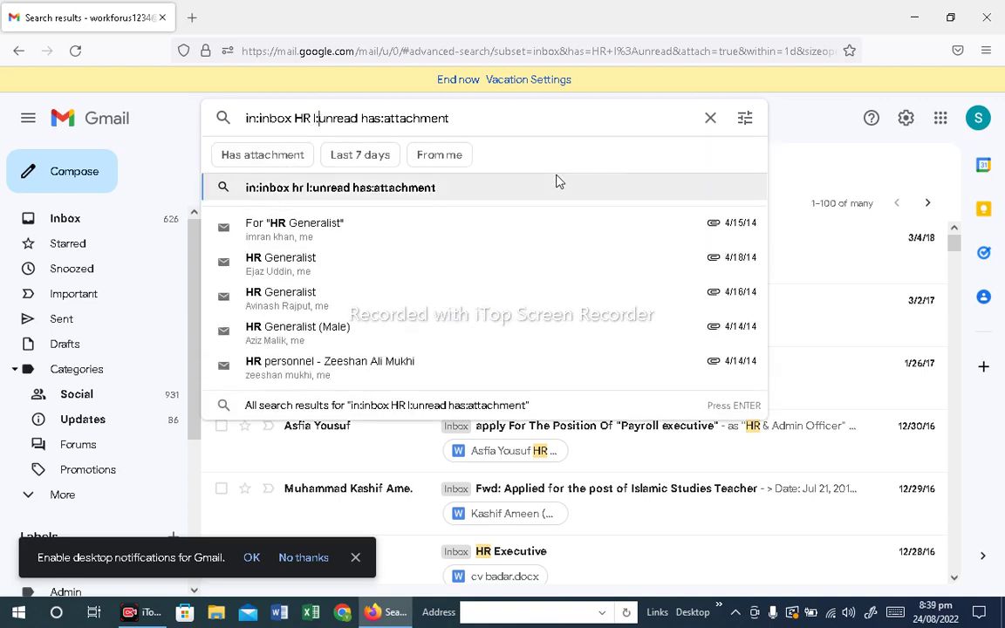
key("BackSpace")
key("BackSpace")
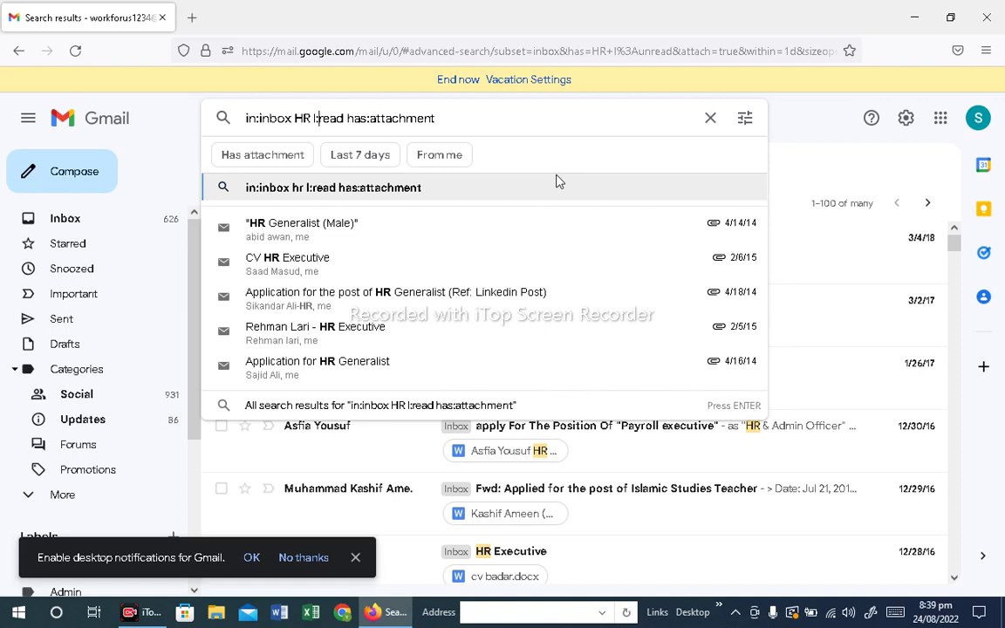
key("Return")
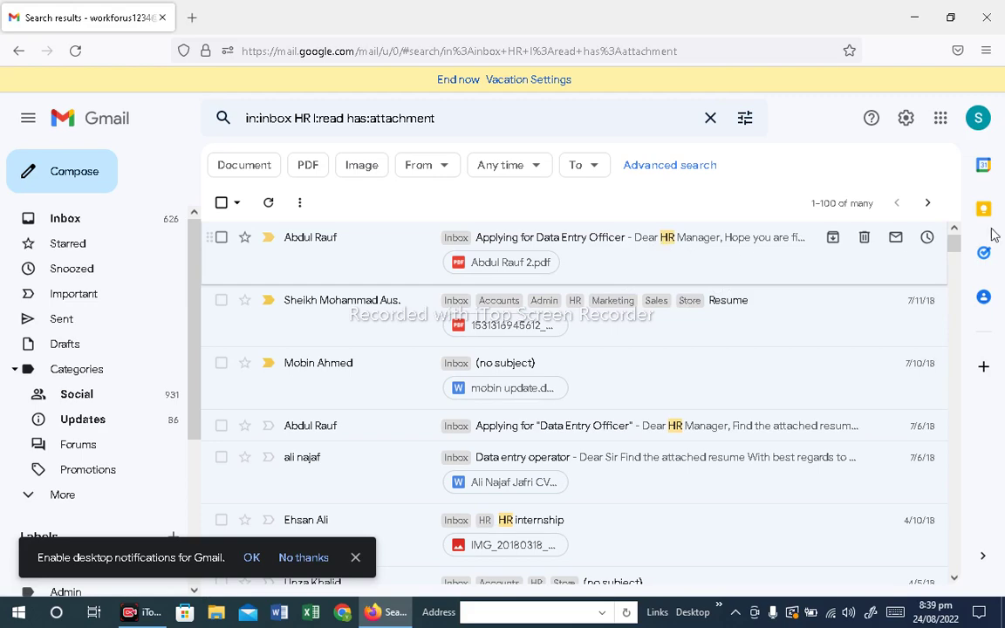
mouse_move(954, 246)
left_mouse_down()
mouse_move(958, 286)
mouse_move(955, 237)
left_mouse_up()
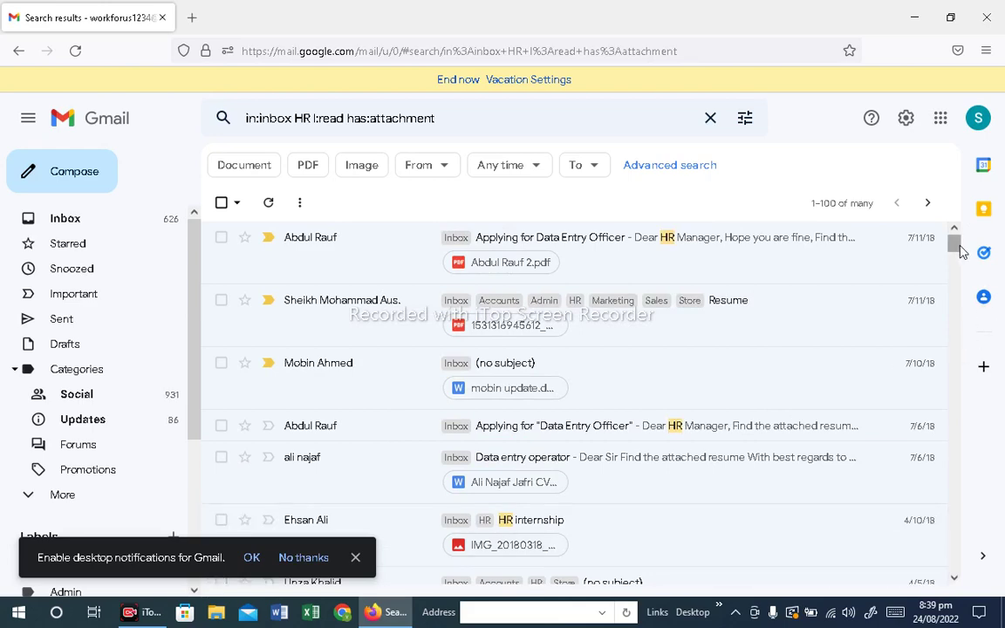
Return to the inbox and apply the HR label to the four application emails dated from 7/19/18 to 7/15/18.
mouse_move(959, 246)
left_mouse_down()
mouse_move(961, 290)
mouse_move(944, 259)
left_mouse_up()
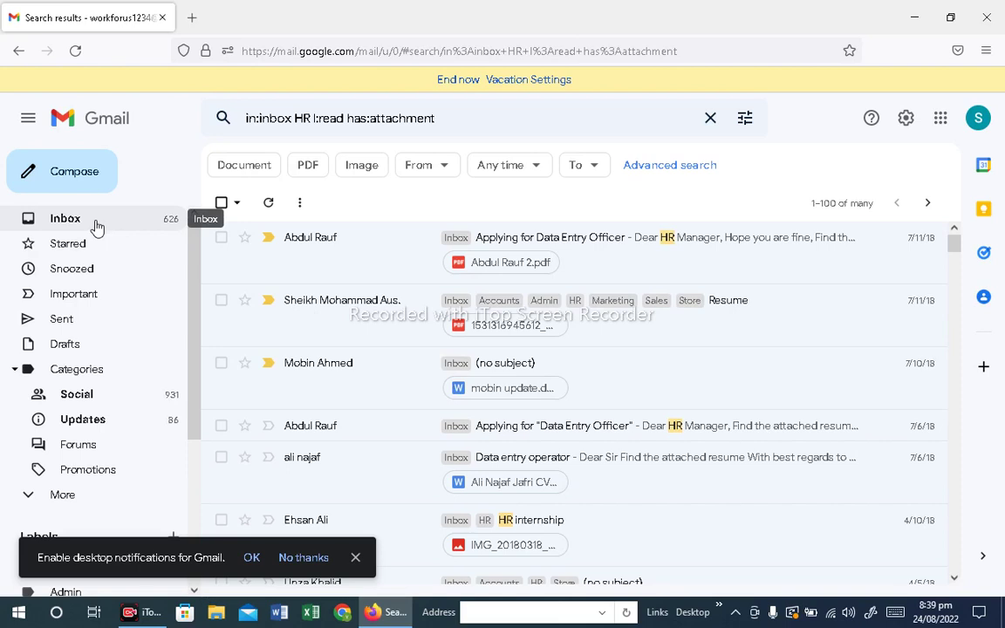
left_click(64, 218)
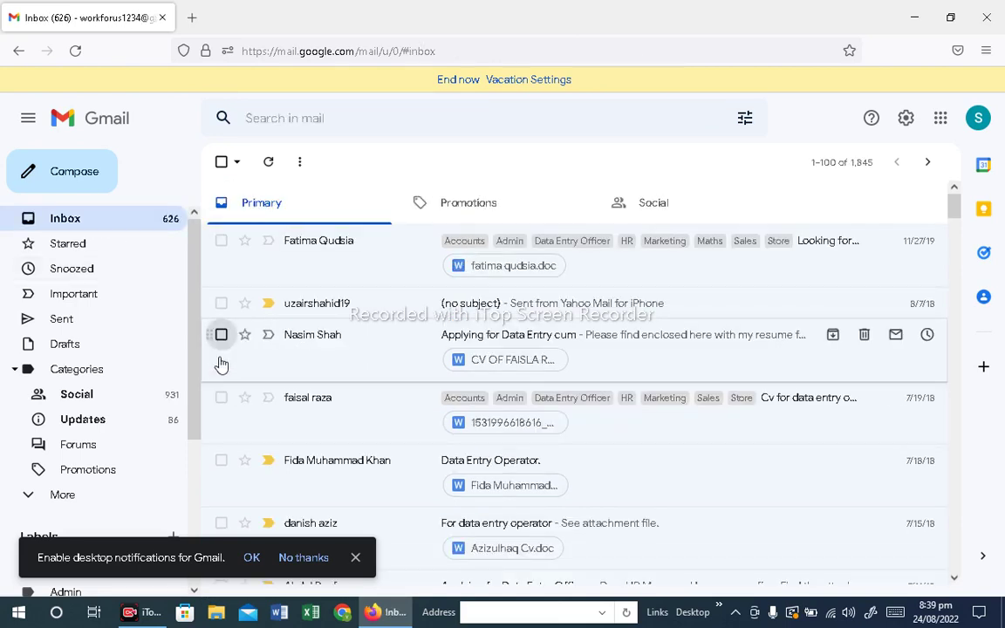
left_click(221, 334)
left_click(221, 396)
left_click(221, 460)
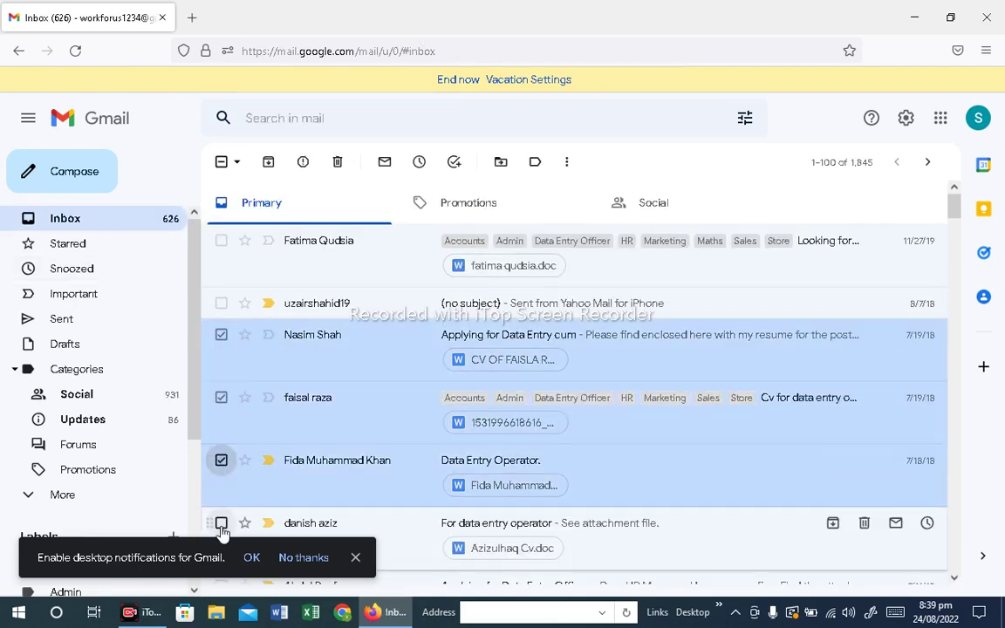
left_click(220, 522)
left_click(534, 166)
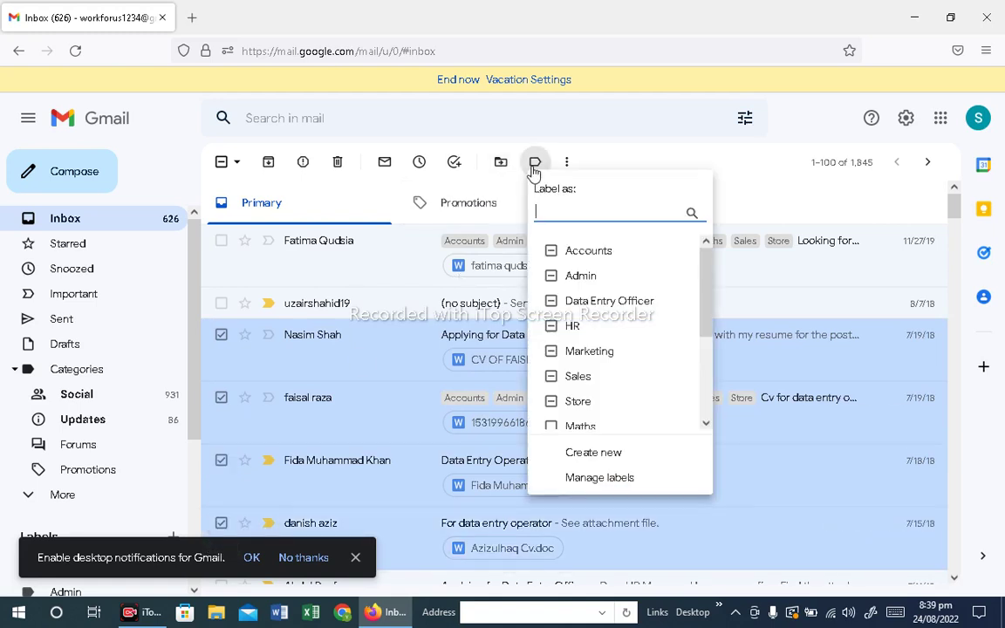
type("hr")
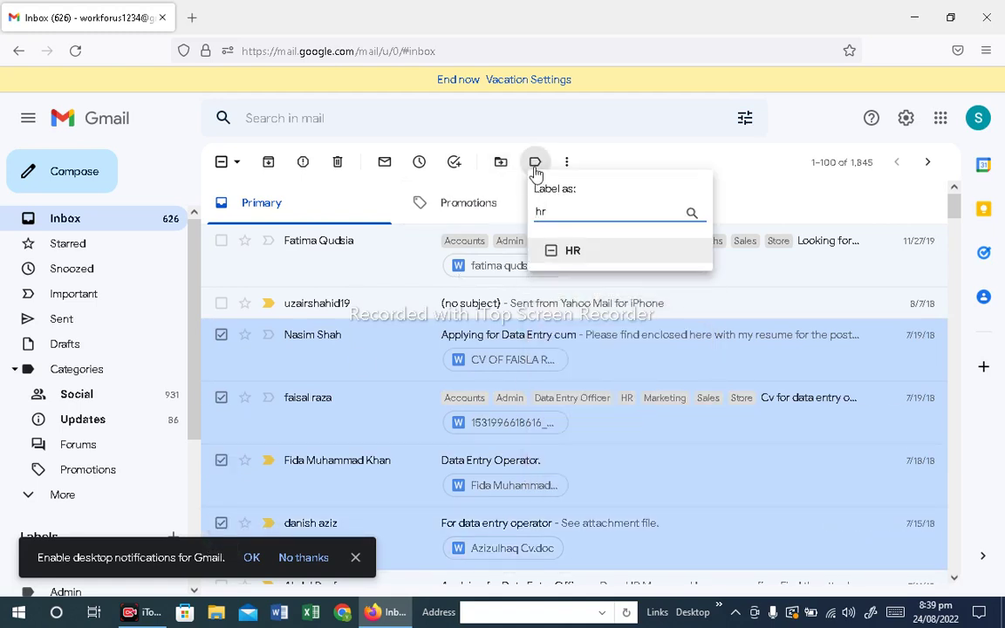
left_click(574, 254)
left_click(579, 279)
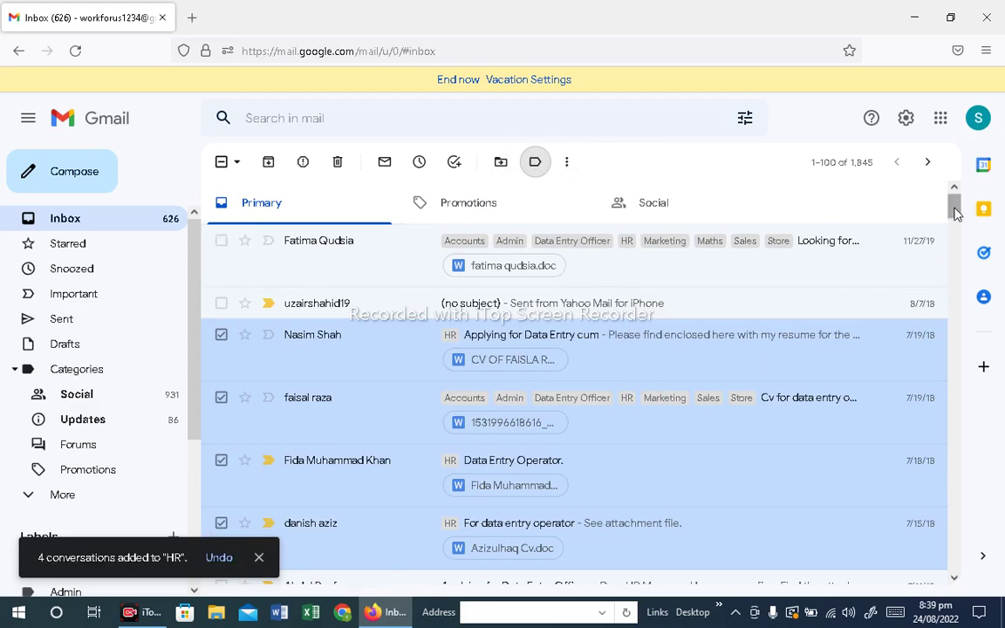
Add three CV emails from 7/5/18 and the one from 6/23/18 to the selection and label all selected emails Marketing.
left_click_drag(954, 210, 956, 293)
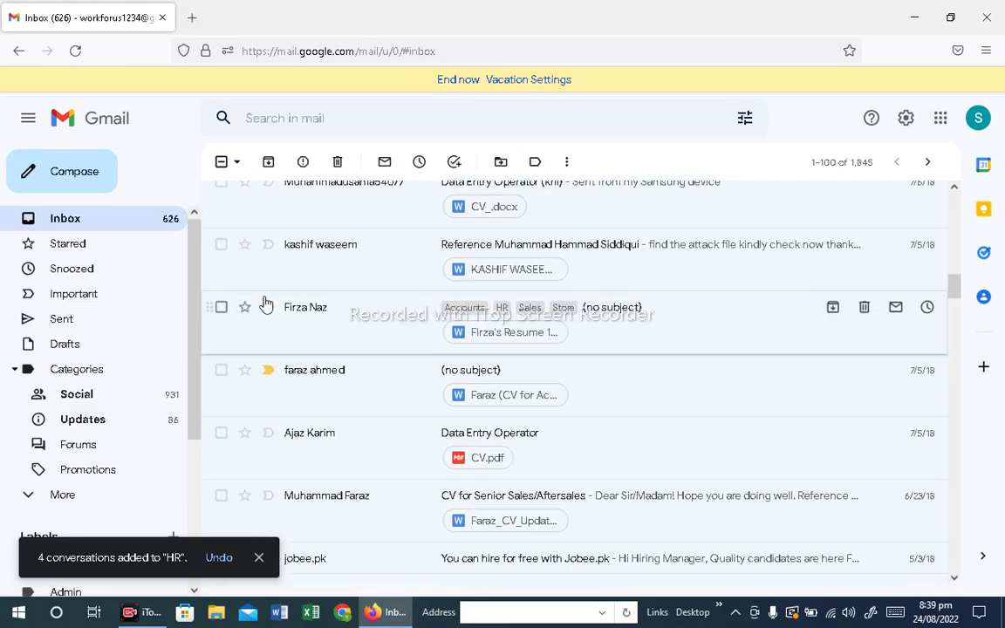
left_click(220, 307)
left_click(221, 369)
left_click(221, 432)
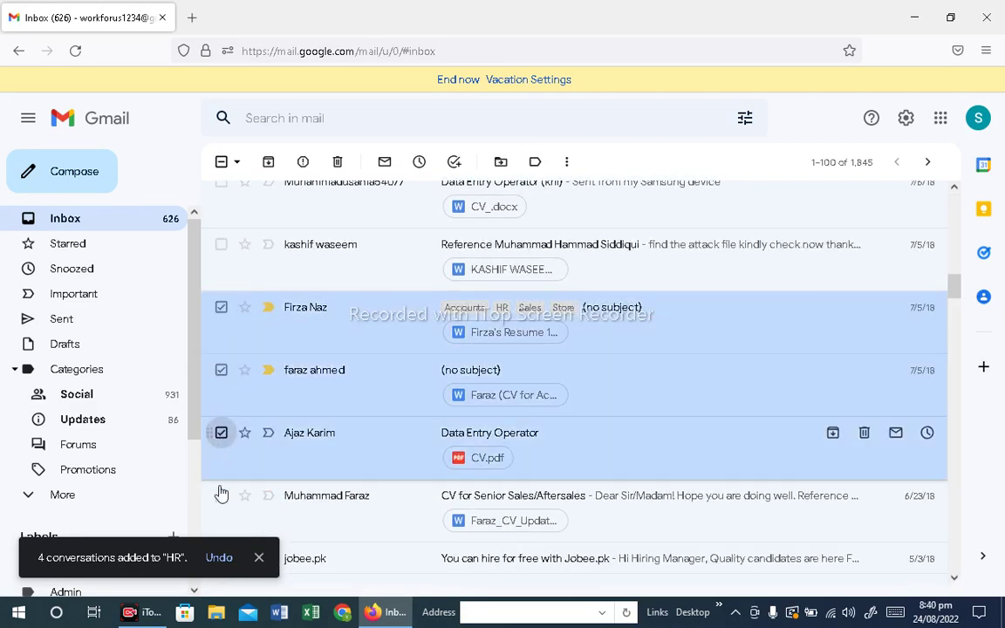
left_click(221, 495)
left_click(536, 163)
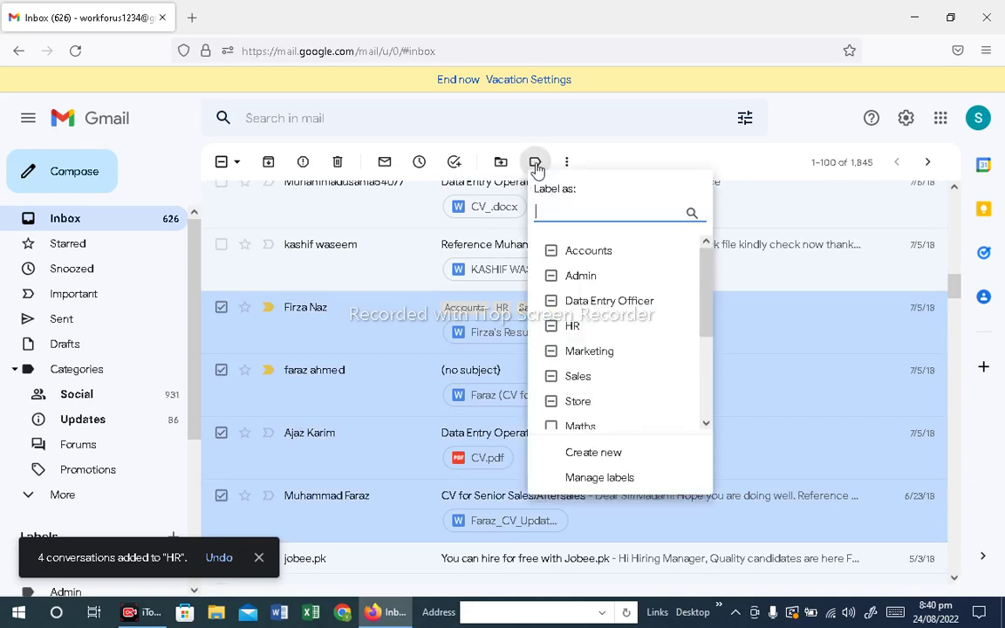
type("marke")
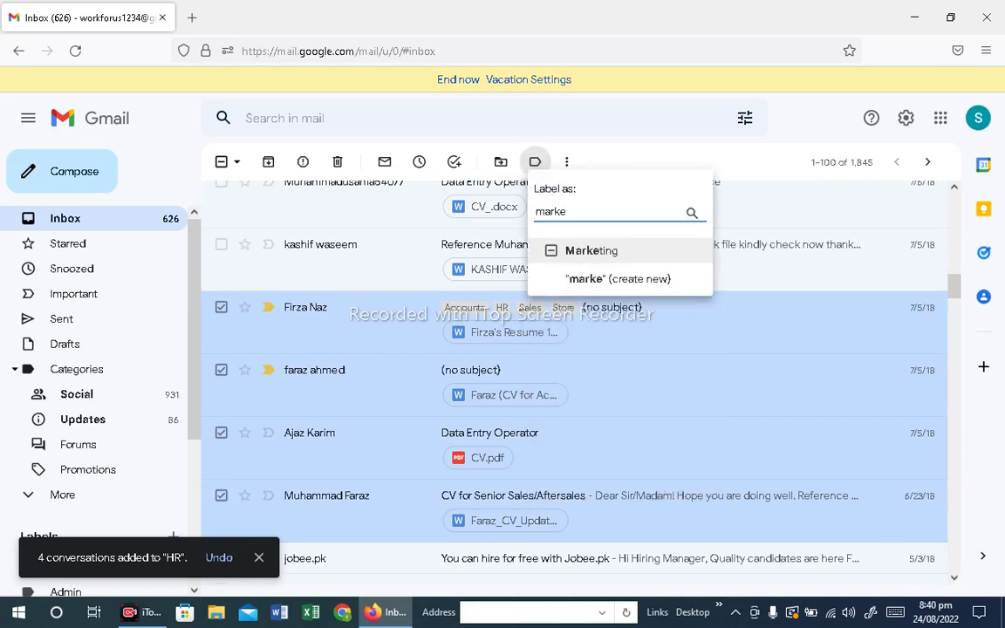
left_click(552, 251)
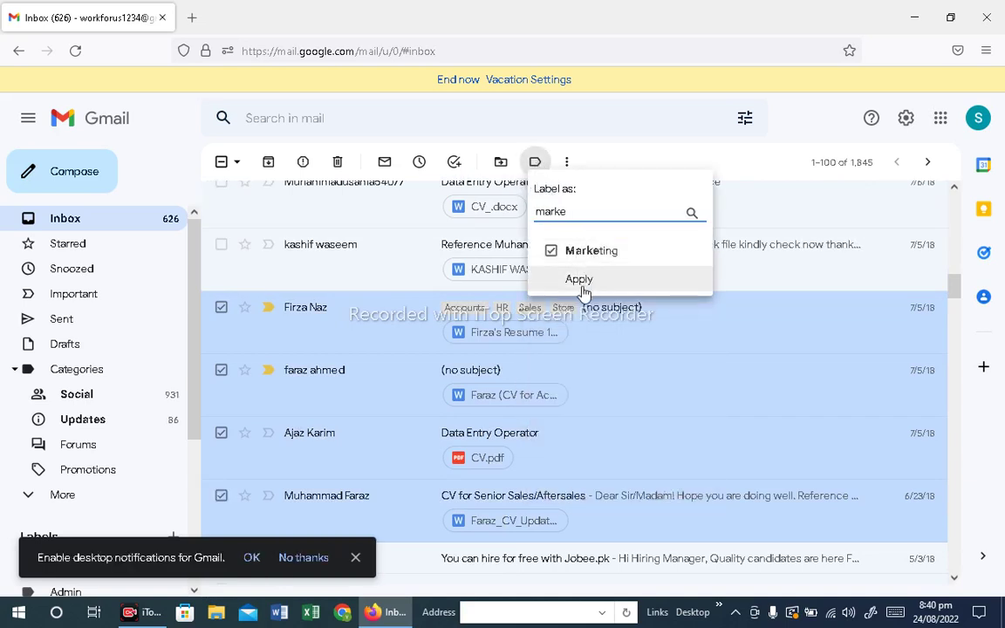
left_click(580, 282)
Add four application emails dated 3/4/18 to 2/27/18, including "CV FOR RECRUITMENT:-" and "HR internship", to the selection and label the whole selection Sales.
left_click_drag(952, 287, 952, 359)
left_click(222, 288)
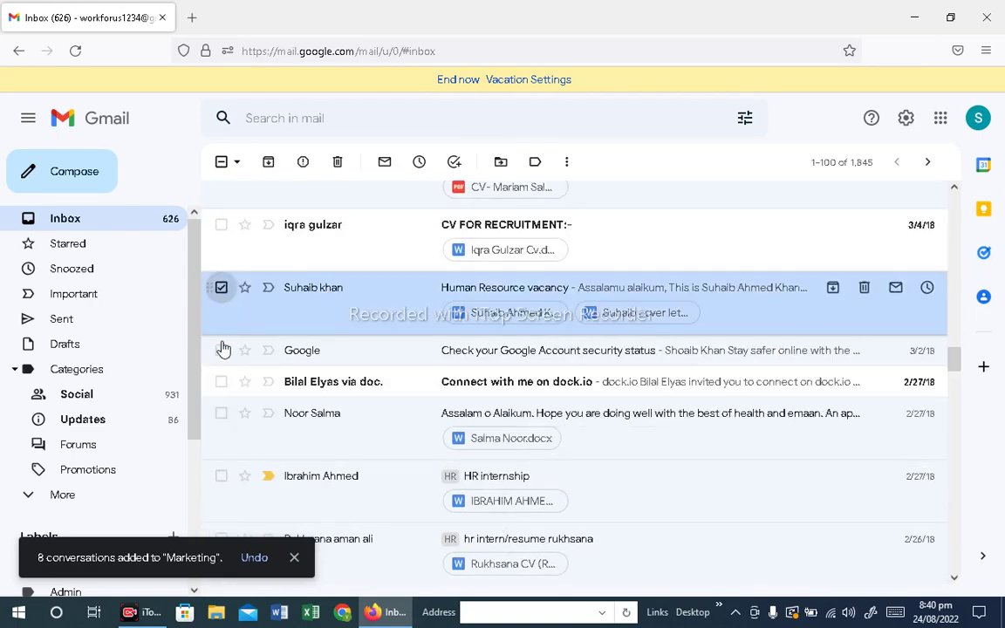
left_click(221, 225)
left_click(221, 413)
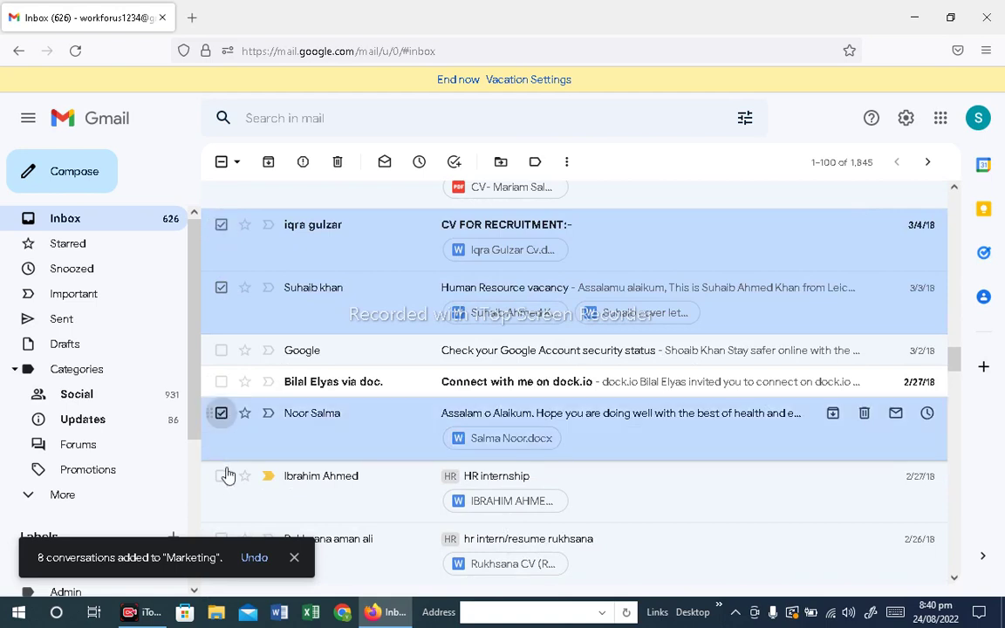
left_click(222, 476)
left_click(535, 162)
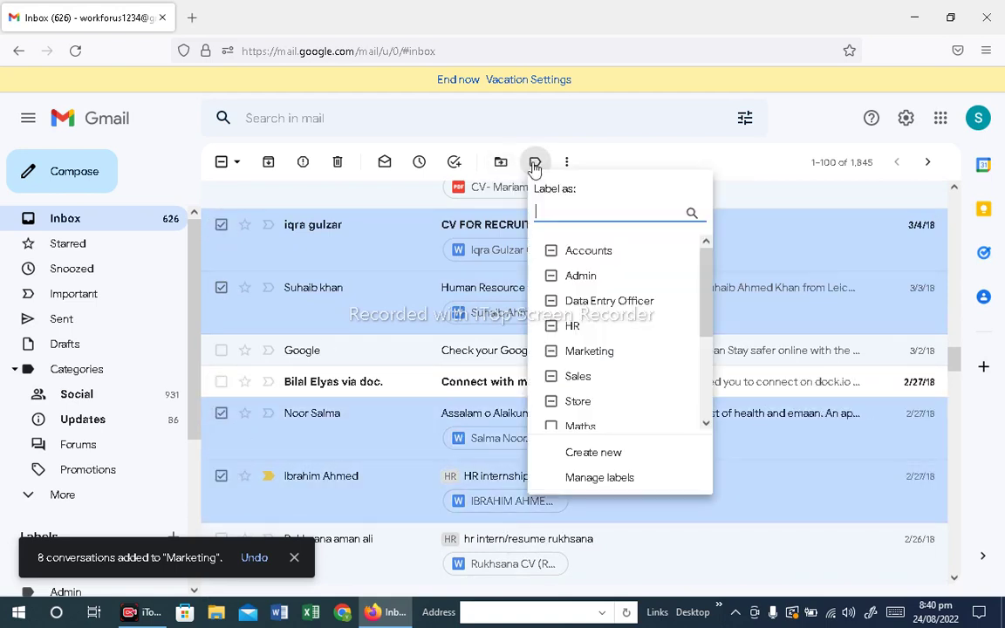
type("sales")
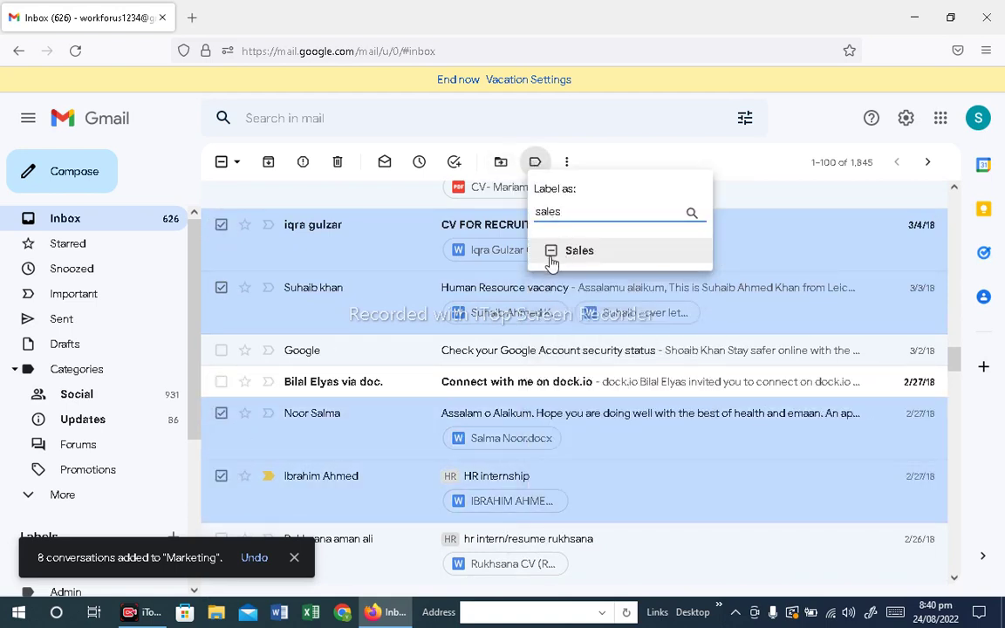
left_click(551, 253)
left_click(598, 280)
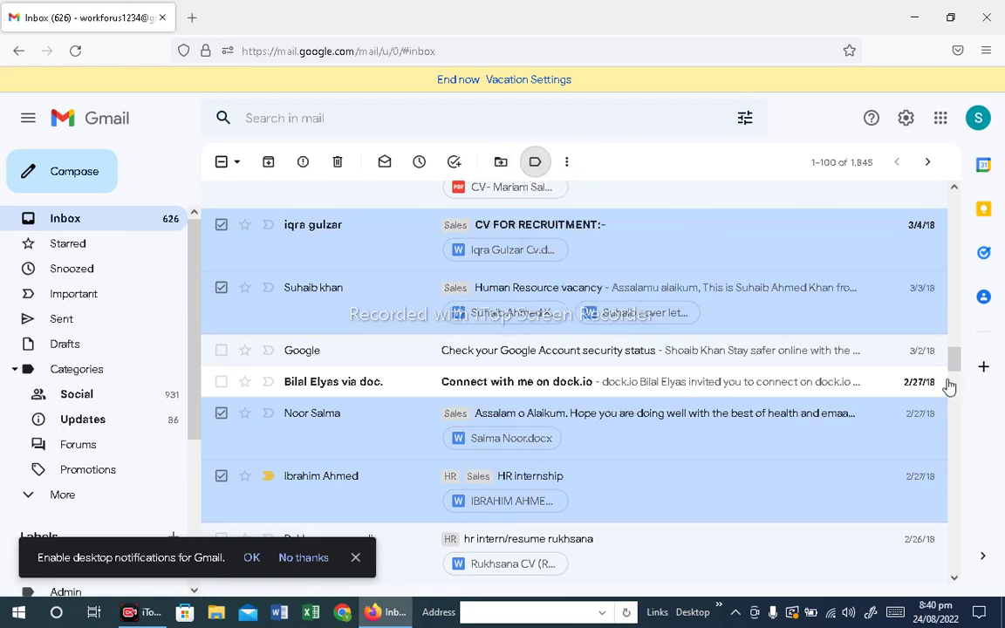
Add four consecutive starred emails from 2/24/18, including both "Apply for job" messages, to the selection and label all selected emails Accounts.
left_click_drag(953, 359, 953, 427)
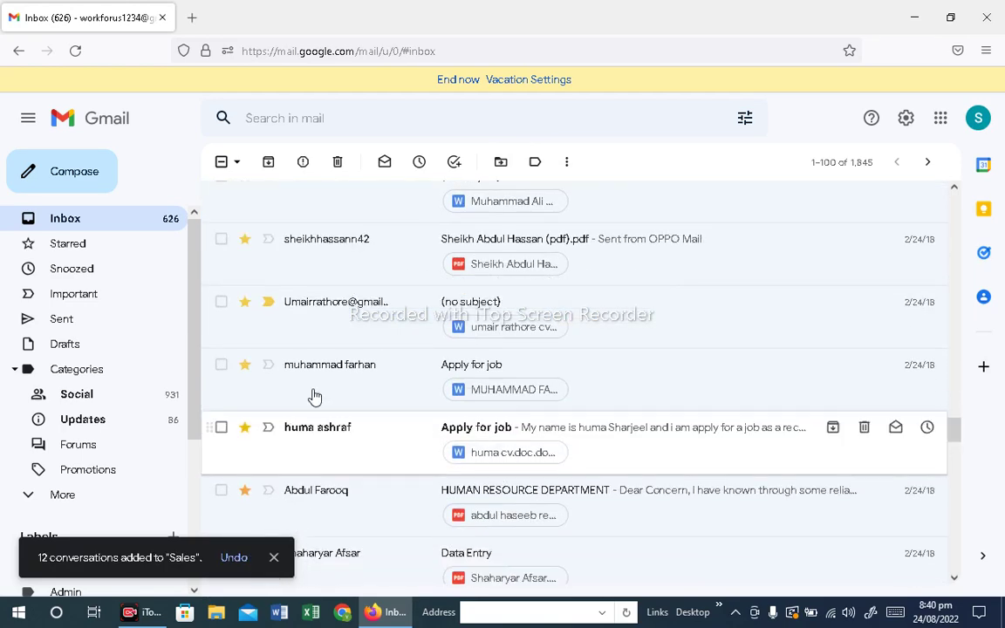
left_click(221, 364)
left_click(221, 427)
left_click_drag(221, 490, 225, 306)
left_click(222, 301)
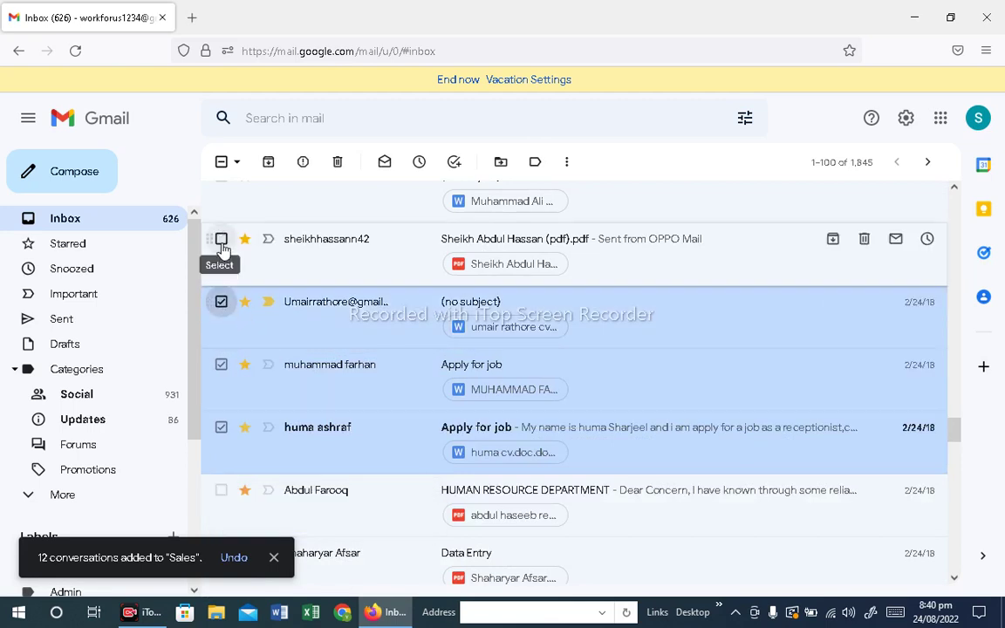
left_click(221, 239)
left_click(534, 162)
type("a")
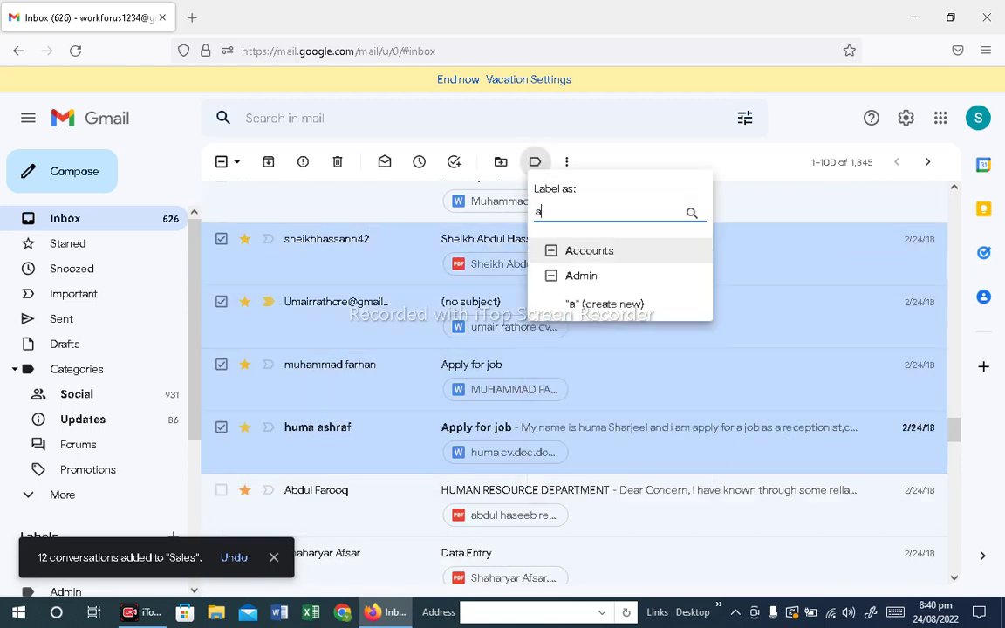
type("ccounts")
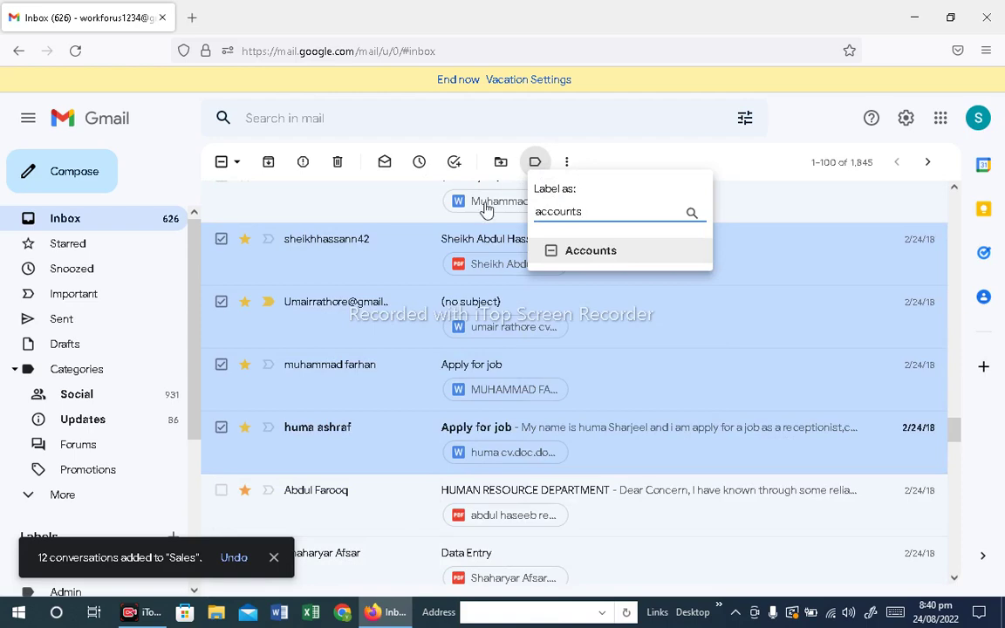
left_click(560, 253)
left_click(577, 281)
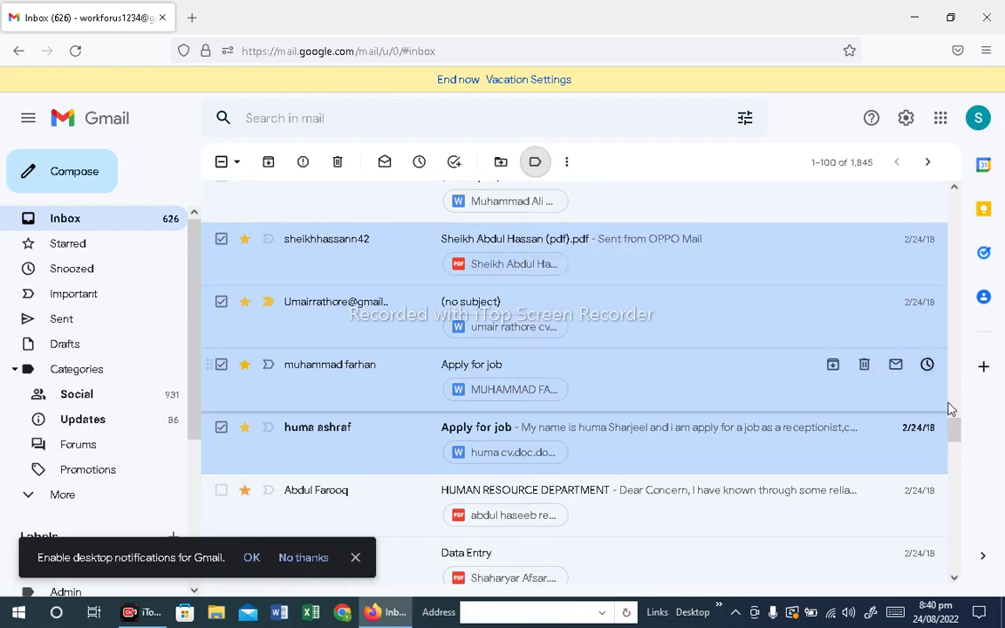
Go to the next page of older inbox mail and apply the Store label to five emails dated 3/25/17 to 3/9/17.
scroll(860, 380, "down", 3)
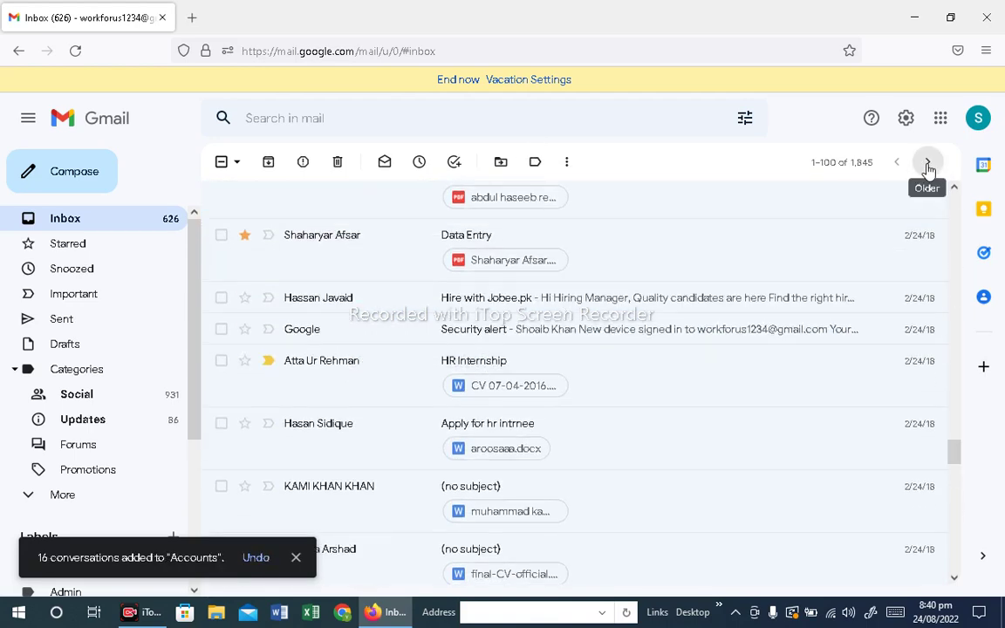
left_click(928, 165)
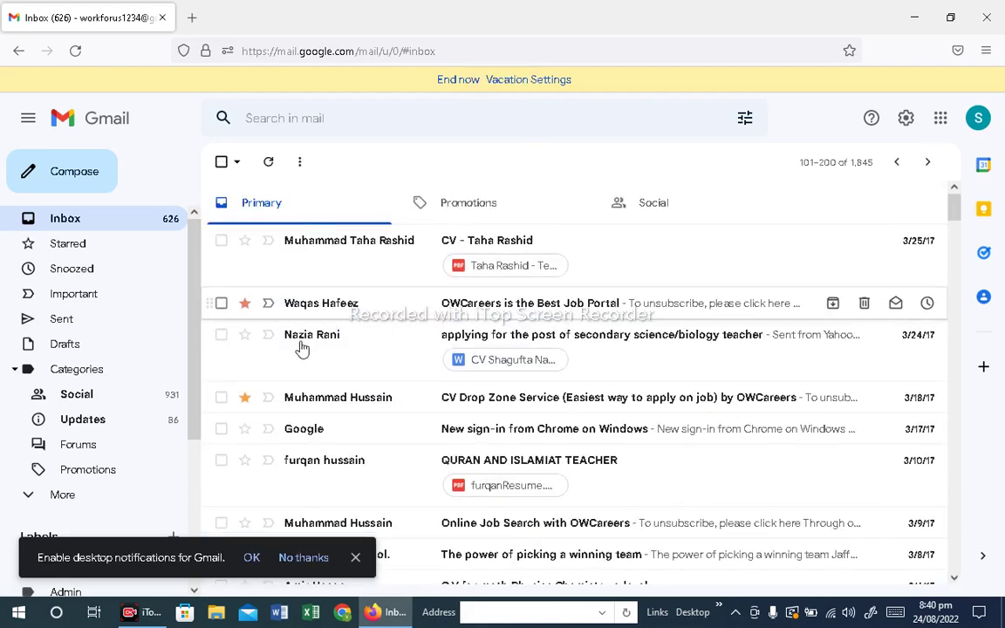
left_click(221, 336)
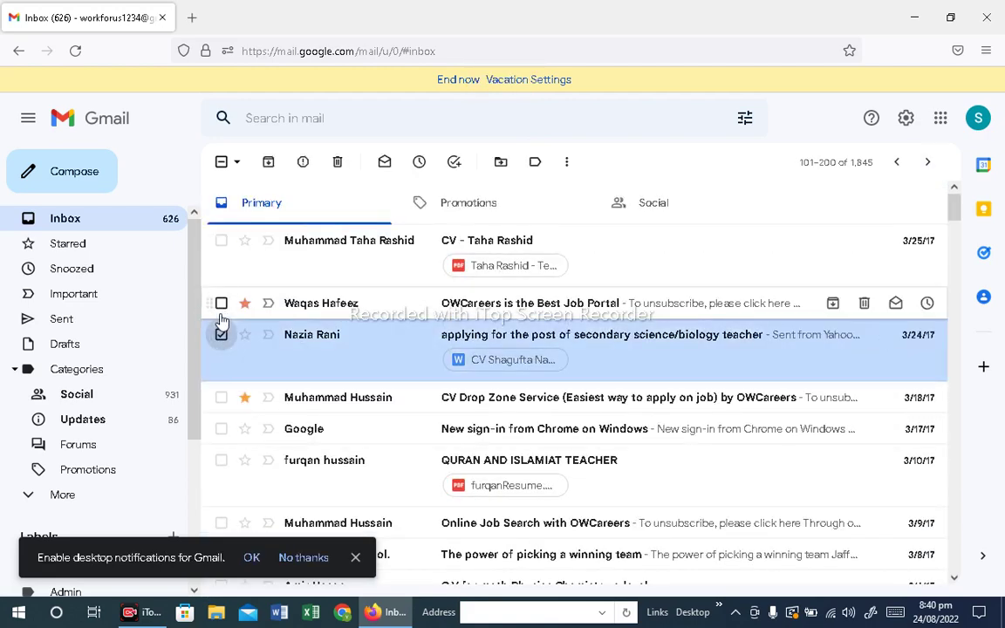
left_click(221, 302)
left_click(220, 241)
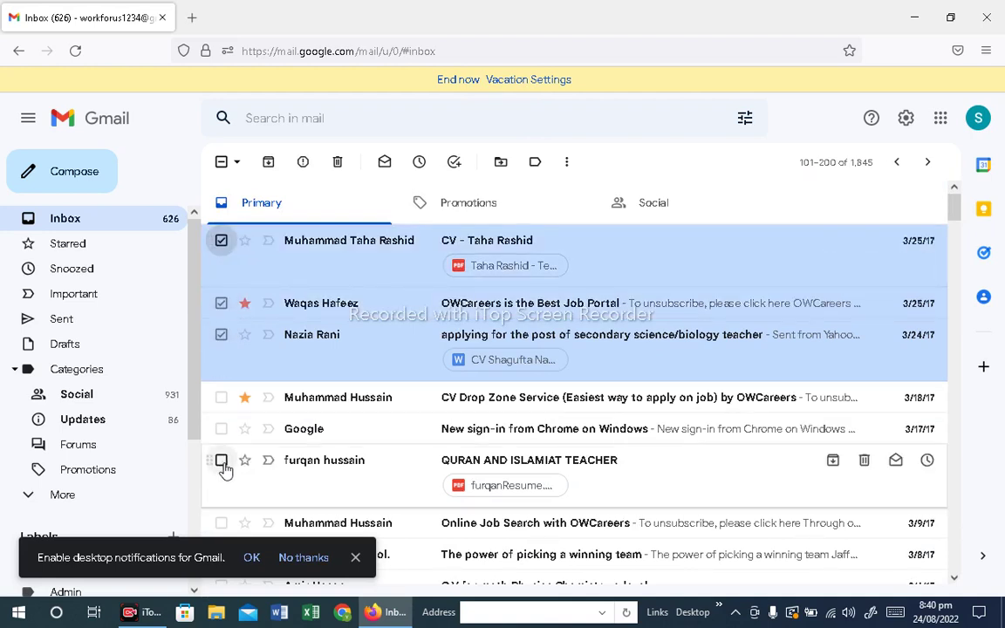
left_click(220, 460)
left_click(221, 522)
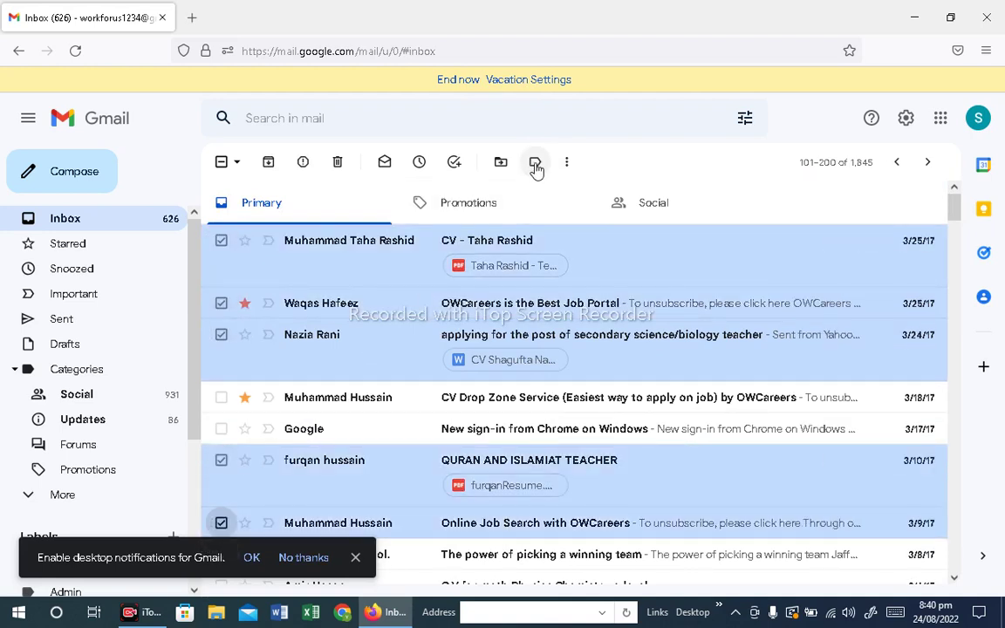
left_click(534, 163)
type("store")
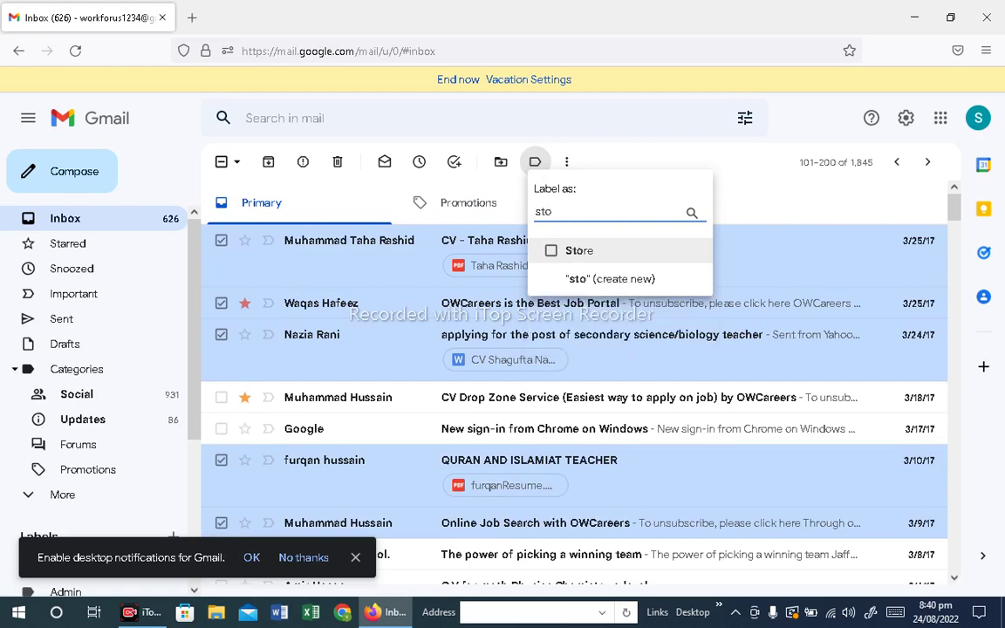
left_click(580, 251)
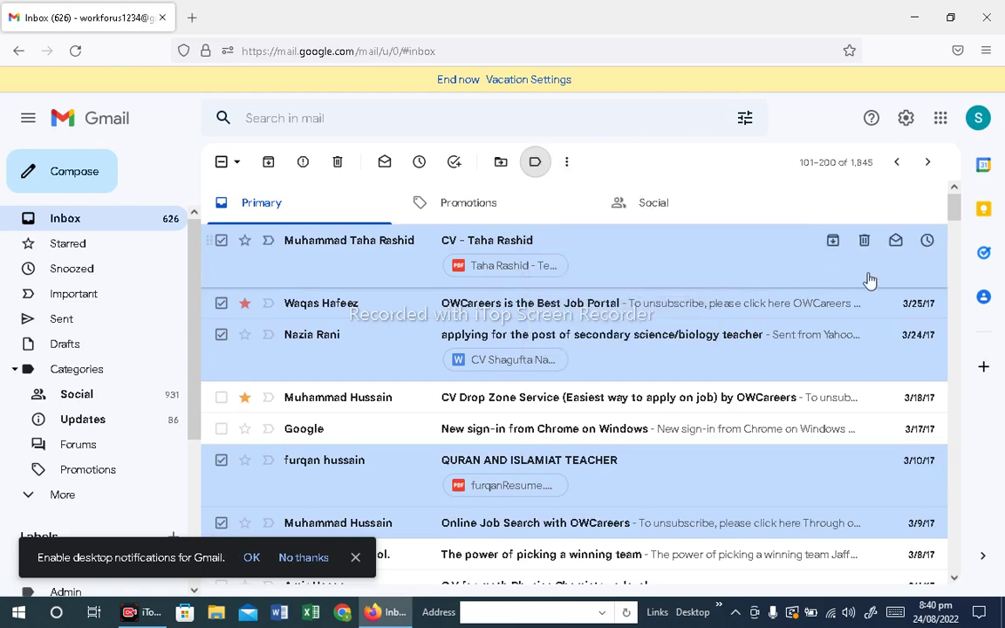
Add the four emails dated 1/13/17 to 1/10/17 to the selection and label all selected emails Admin.
left_click_drag(956, 216, 965, 276)
scroll(404, 442, "down", 3)
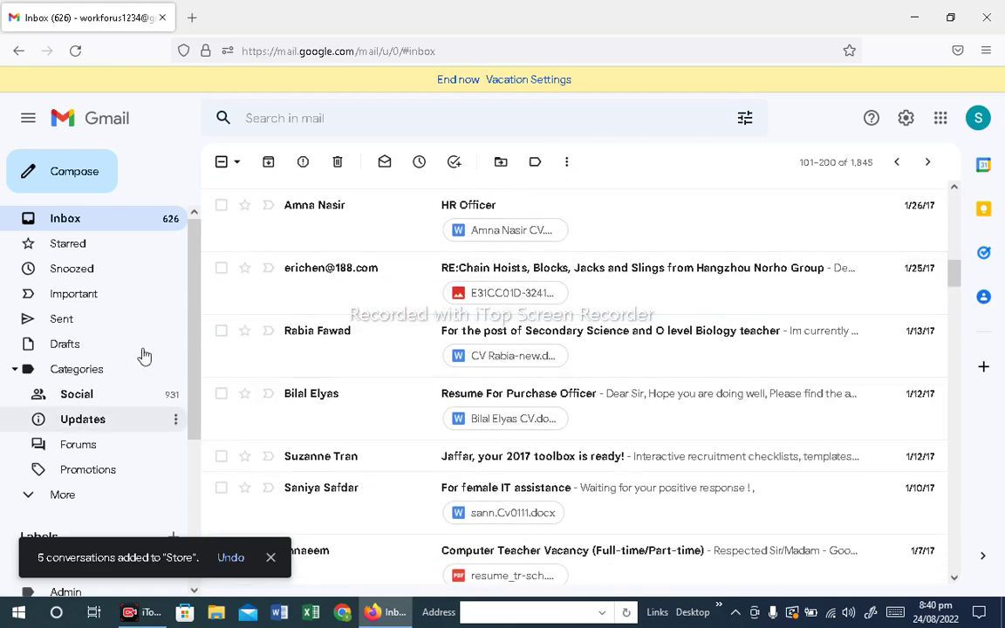
left_click(221, 331)
left_click(222, 393)
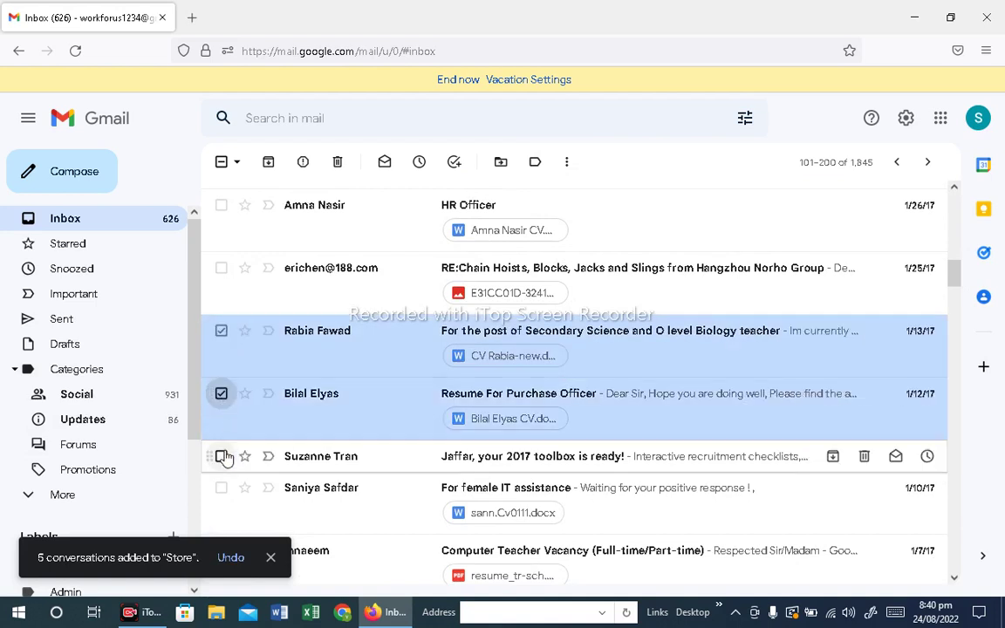
left_click(222, 456)
left_click(222, 488)
left_click(535, 161)
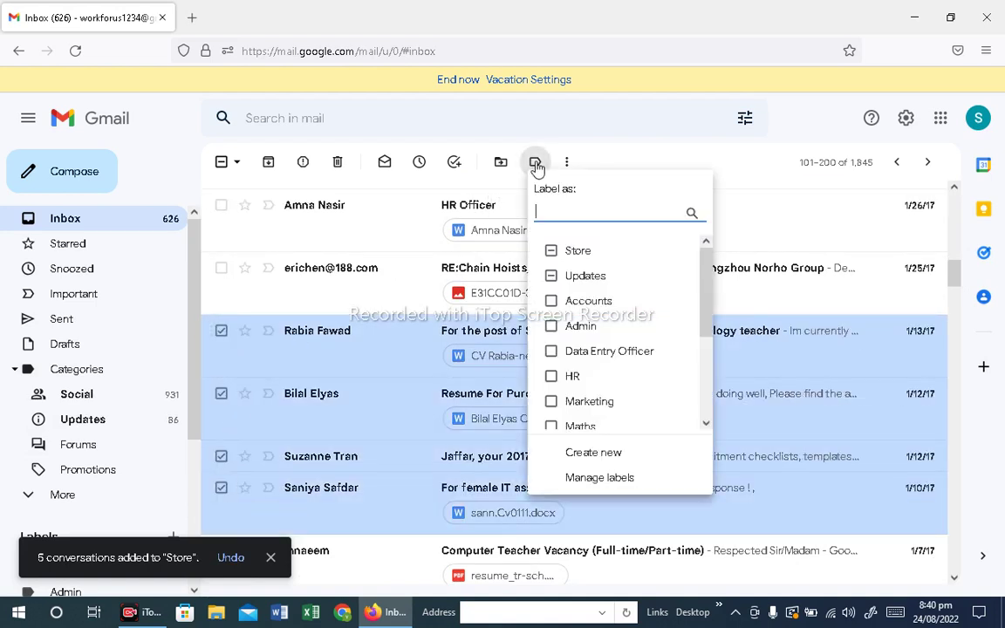
type("adm")
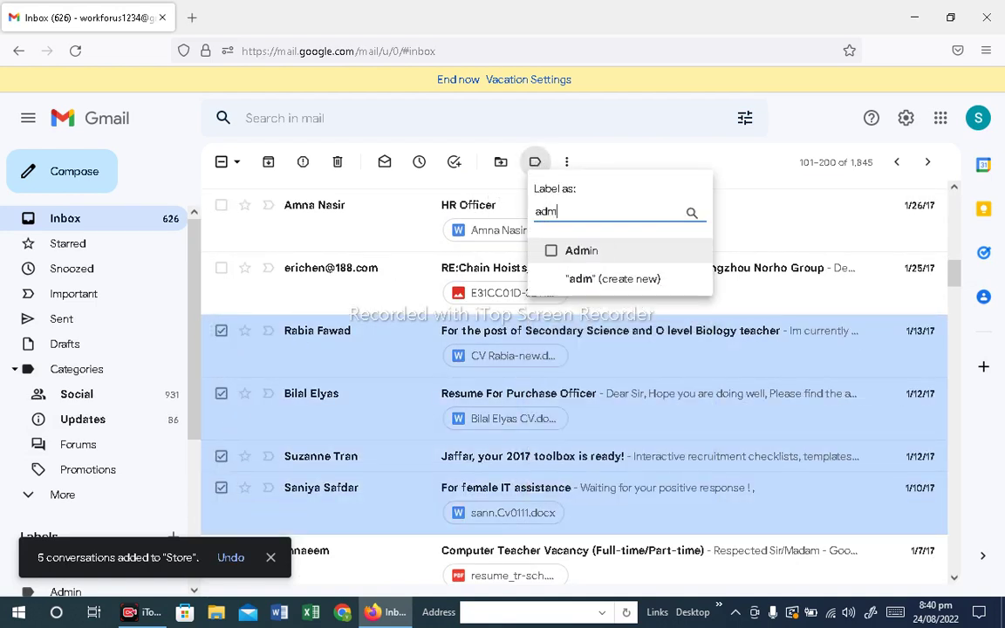
left_click(582, 259)
Add two IT teacher application emails dated 8/29/16 and 8/26/16 and two data entry operator emails dated 8/5/16 and 7/23/16 to the selection.
left_click_drag(951, 276, 959, 415)
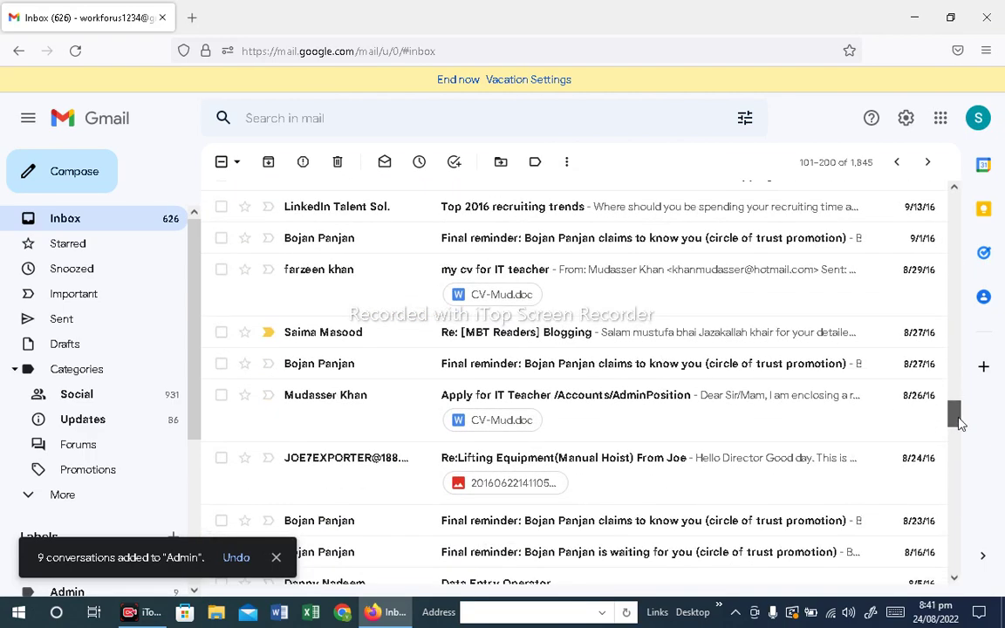
left_click(221, 269)
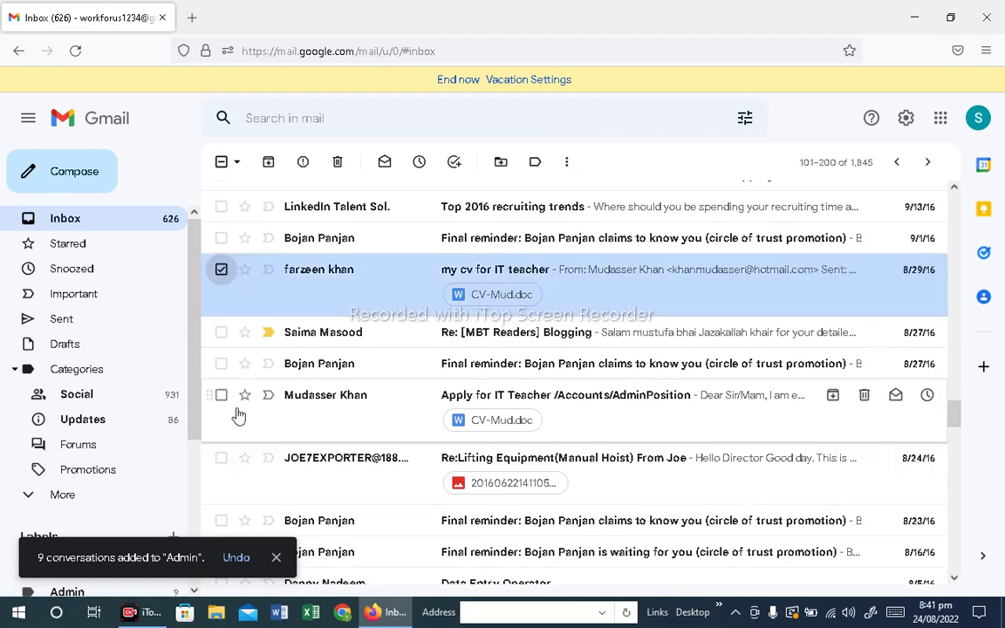
left_click(221, 395)
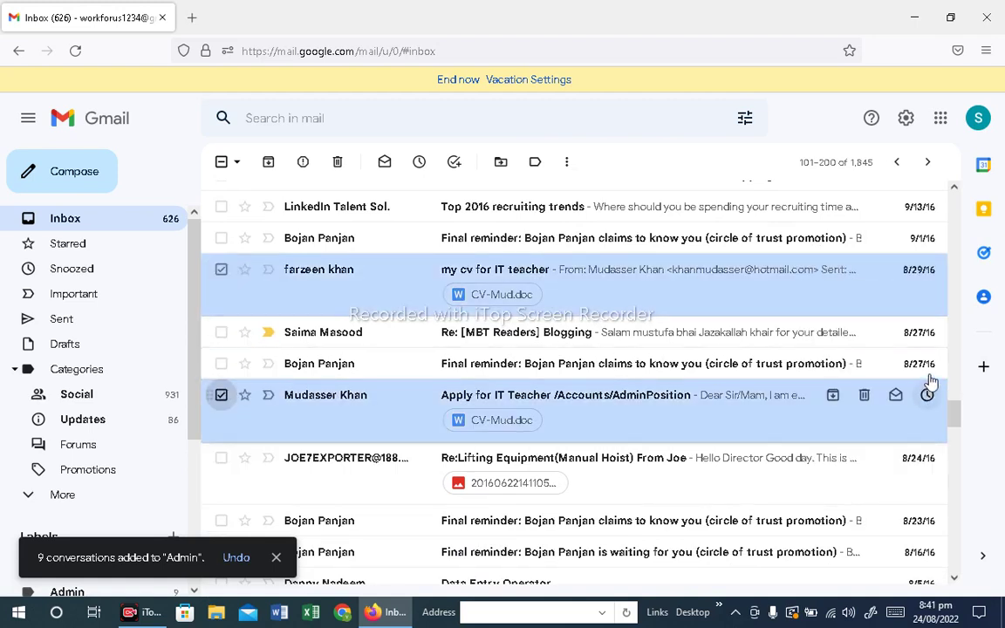
left_click_drag(957, 421, 956, 431)
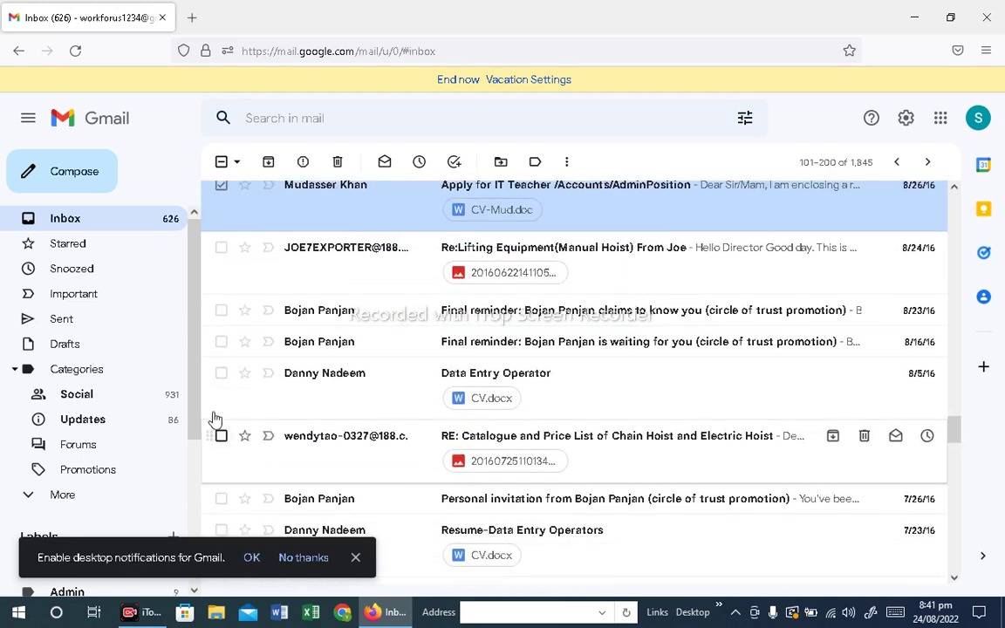
left_click(220, 372)
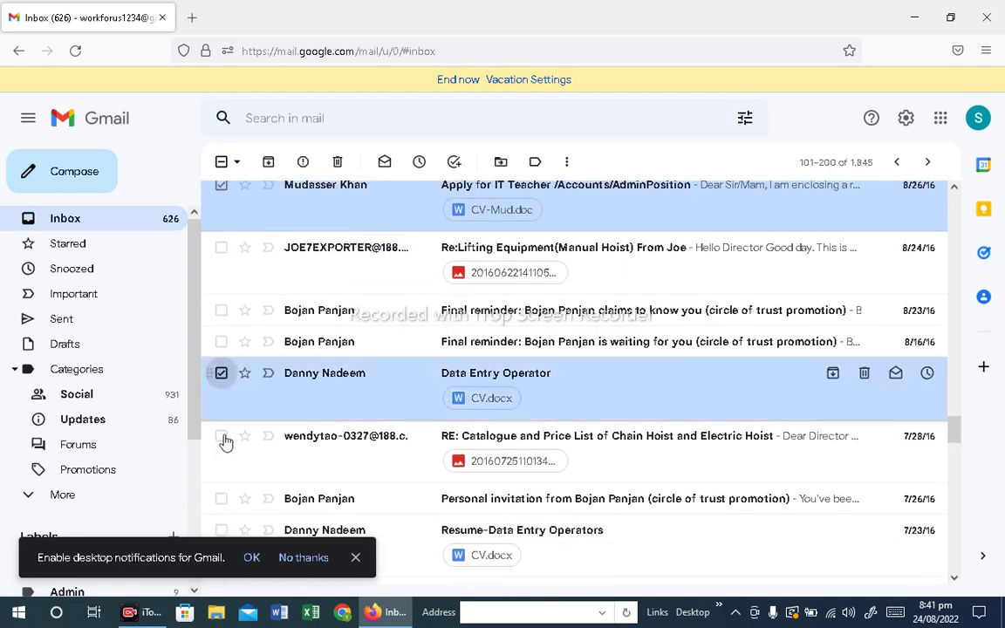
left_click(220, 529)
Create a new label named IT without nesting and apply it to all selected emails.
left_click(535, 162)
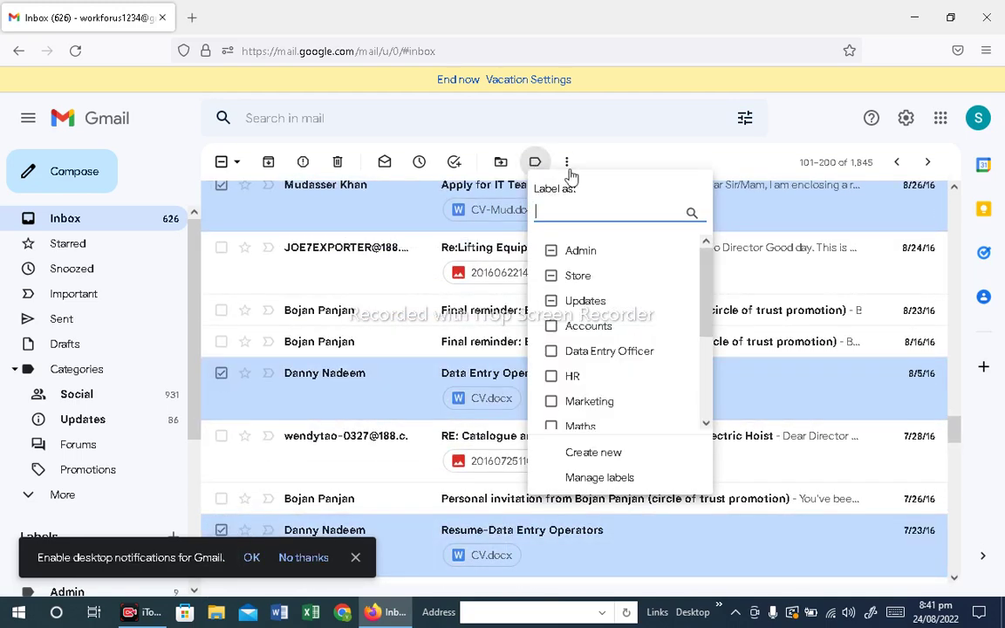
type("IT")
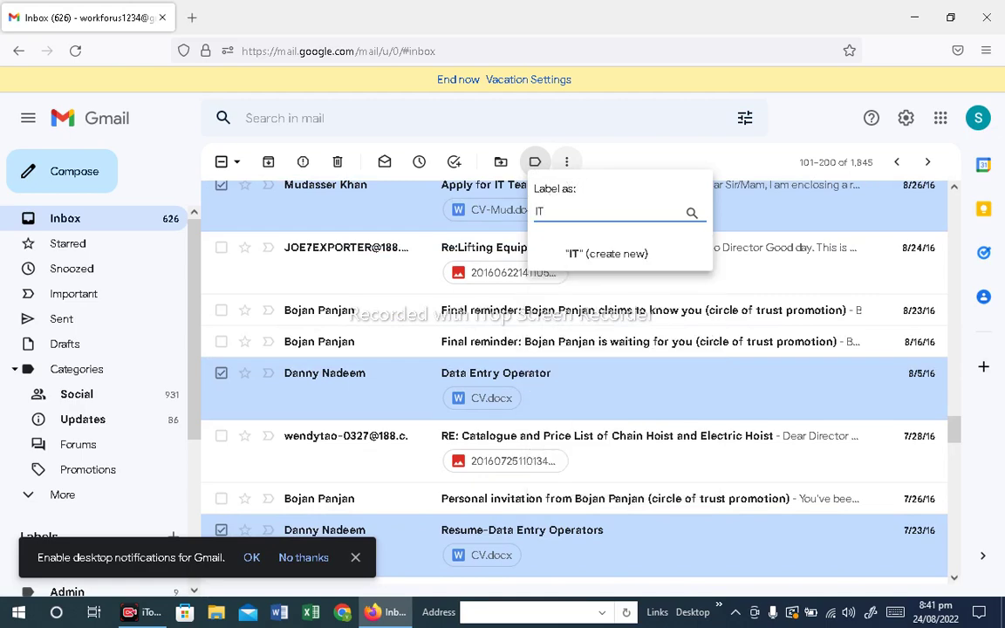
left_click(632, 258)
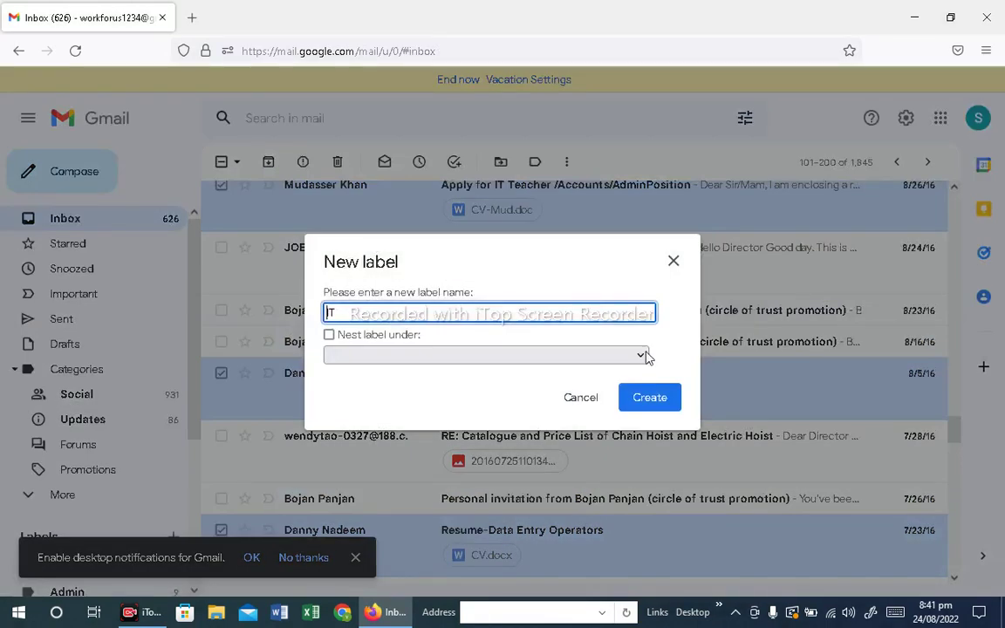
left_click(645, 398)
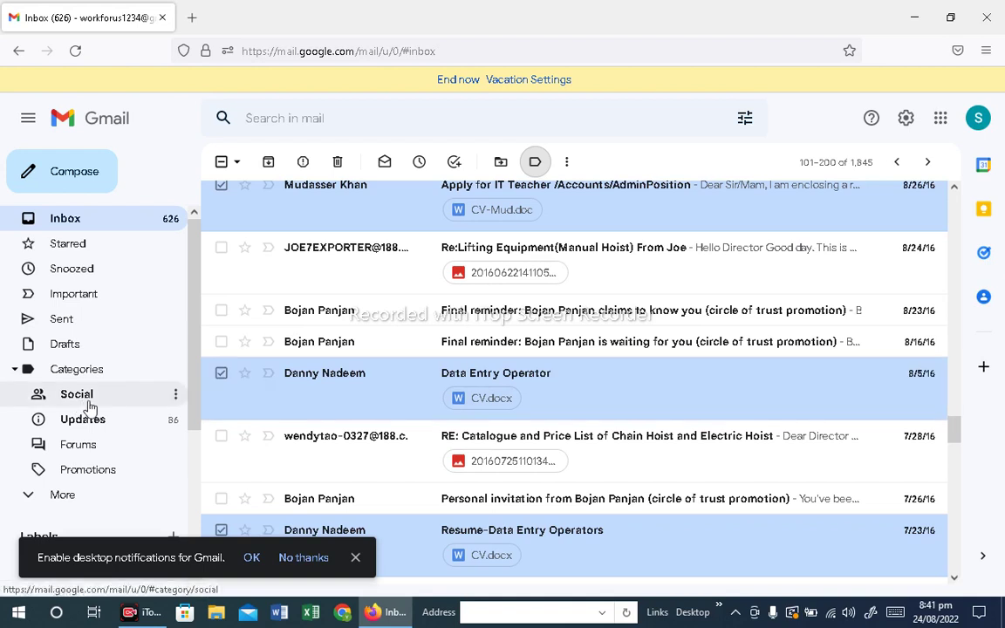
Review the emails filed under the Accounts label and the Admin label.
scroll(194, 382, "down", 1)
left_click_drag(193, 381, 191, 514)
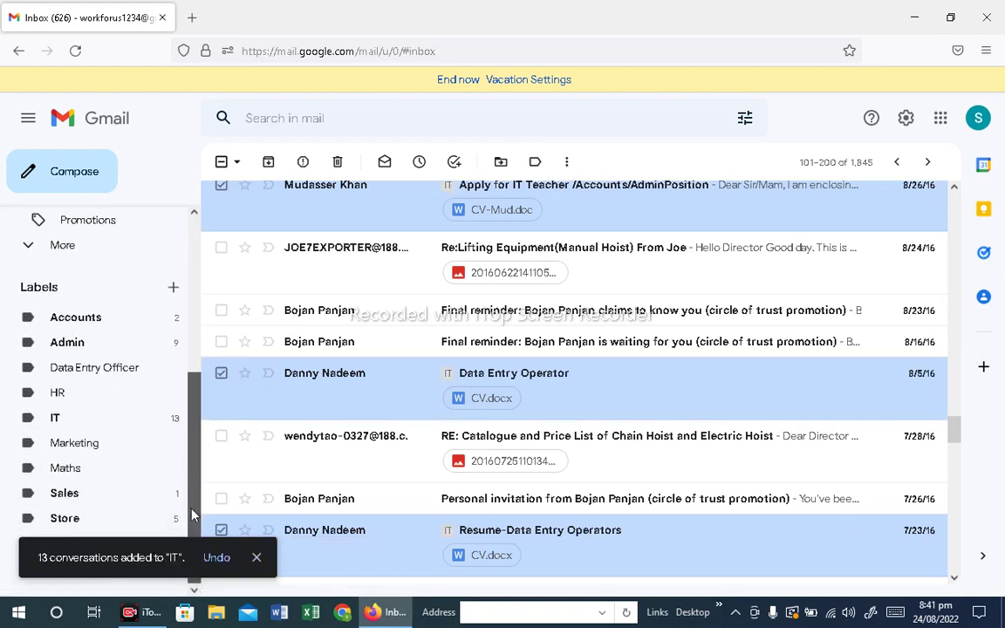
left_click(102, 324)
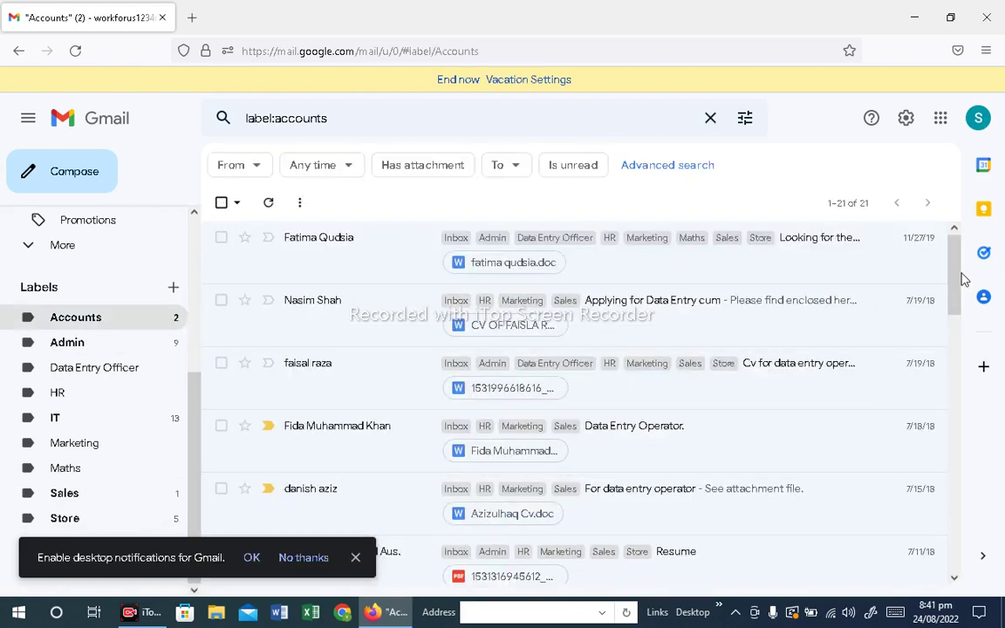
left_click_drag(957, 279, 4, 438)
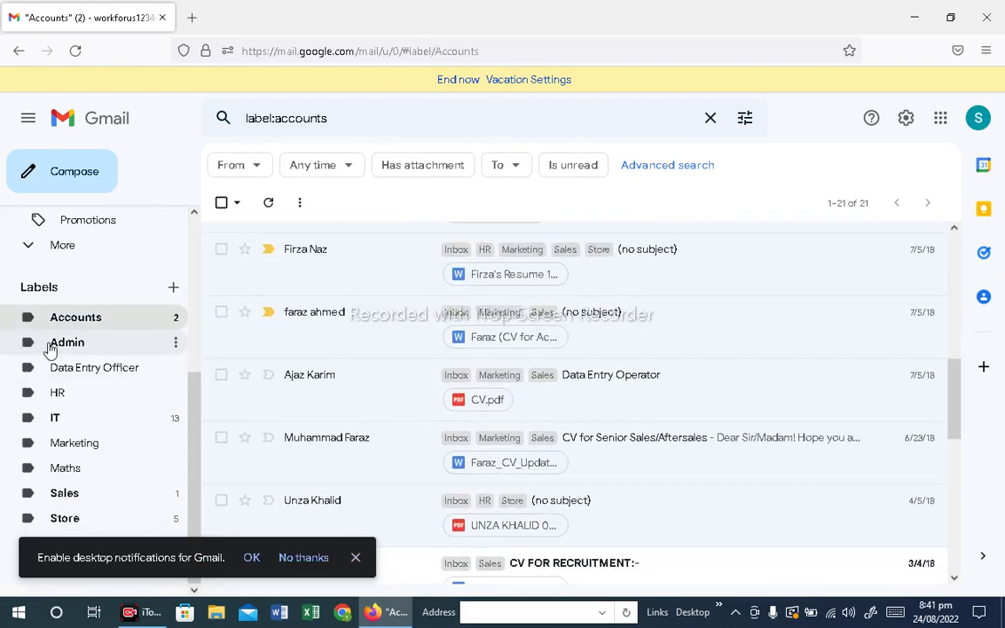
left_click(53, 347)
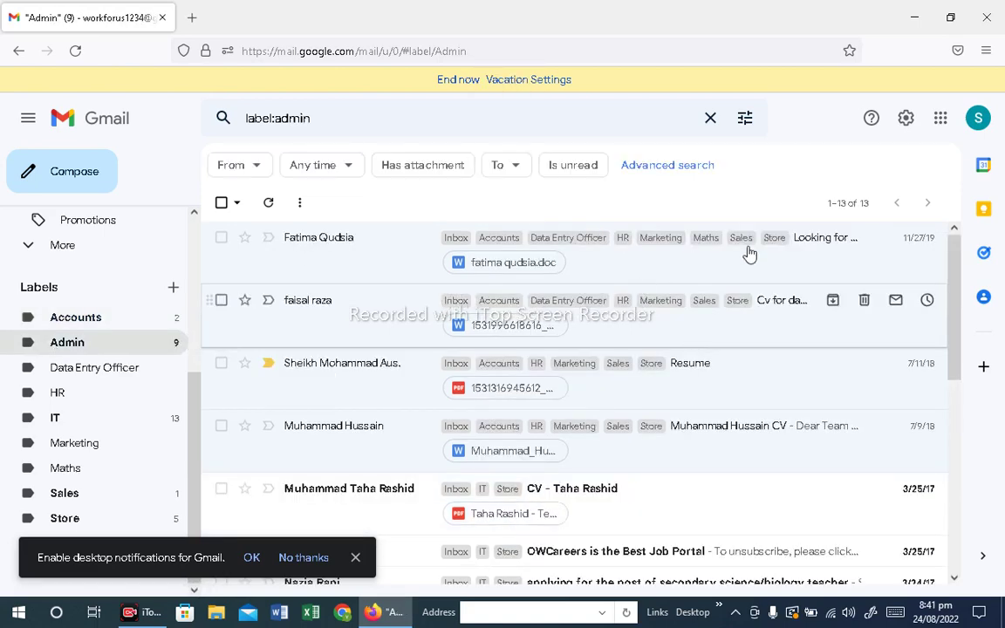
left_click_drag(962, 277, 969, 410)
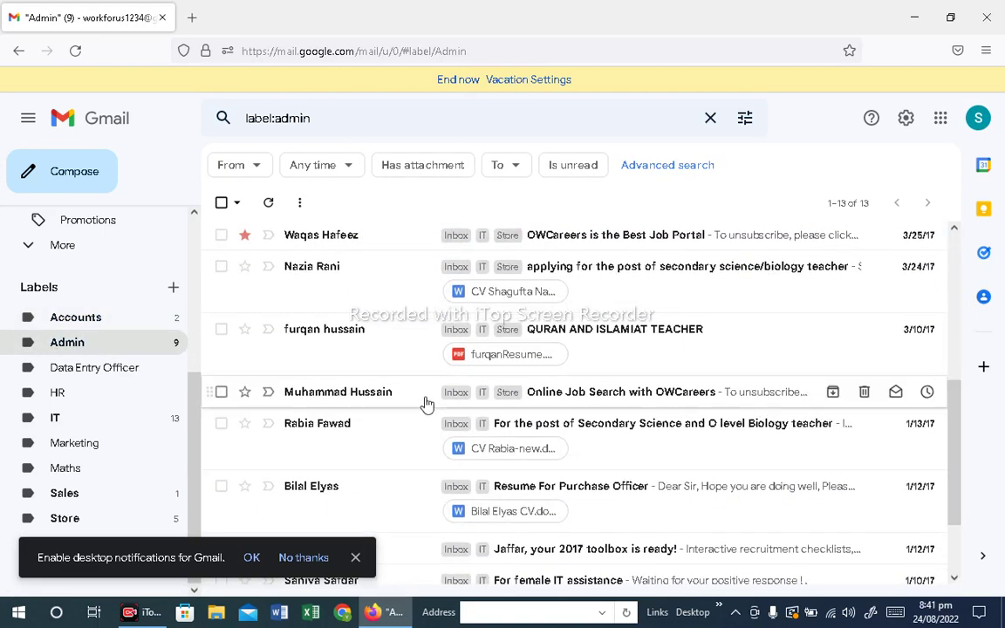
Review the emails filed under the Data Entry Officer label and the HR label.
left_click(84, 371)
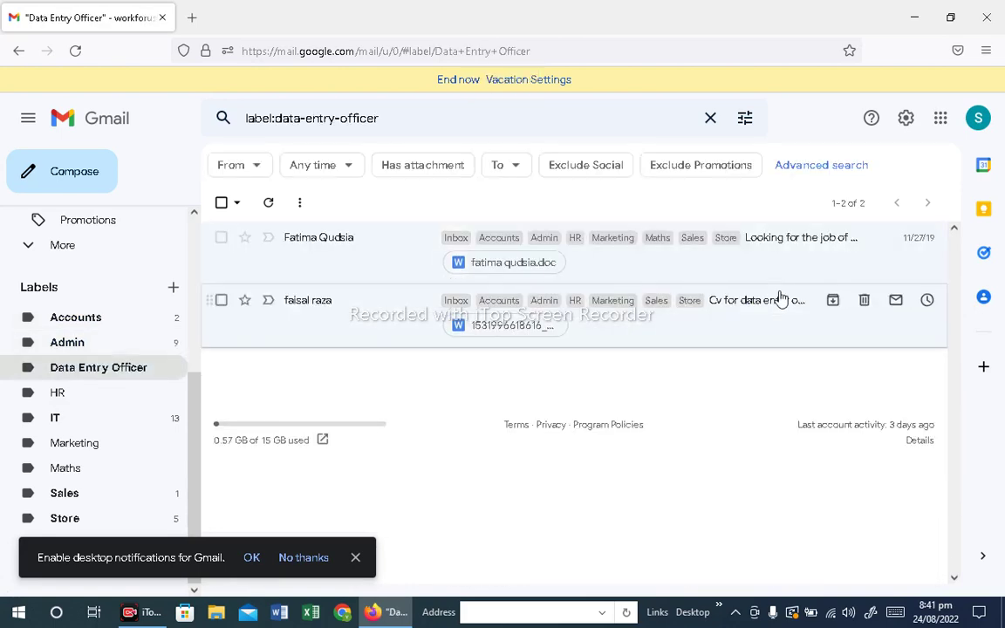
left_click(77, 400)
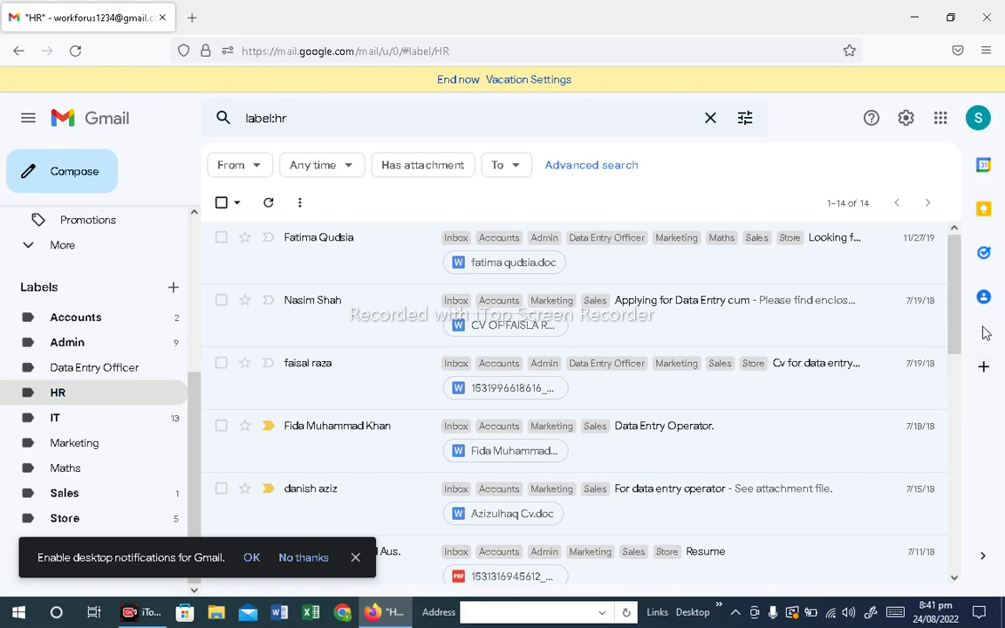
left_click_drag(958, 310, 815, 543)
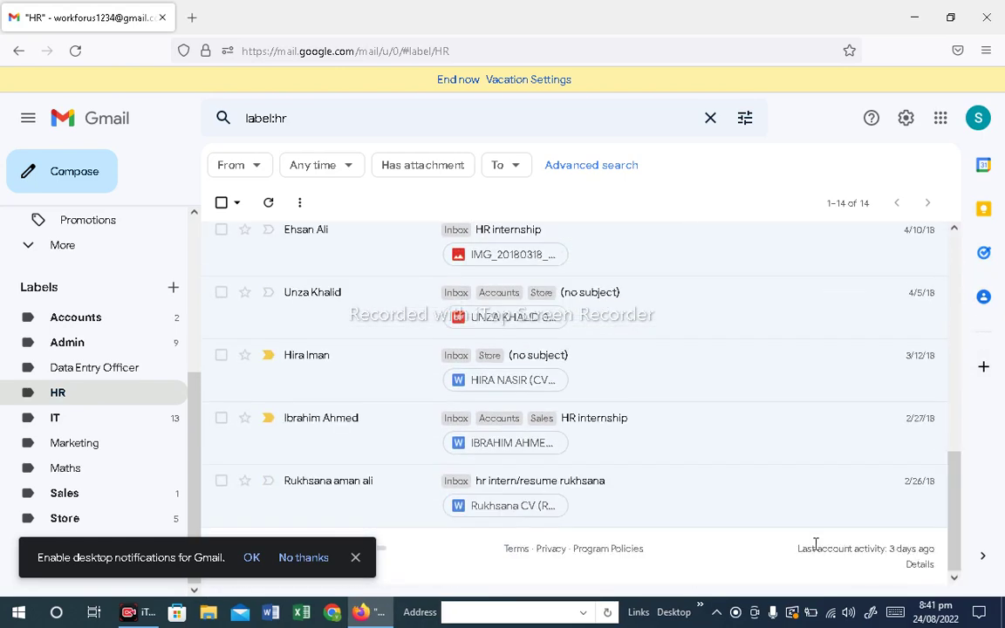
Review the emails filed under the Marketing label and the Sales label.
left_click(93, 451)
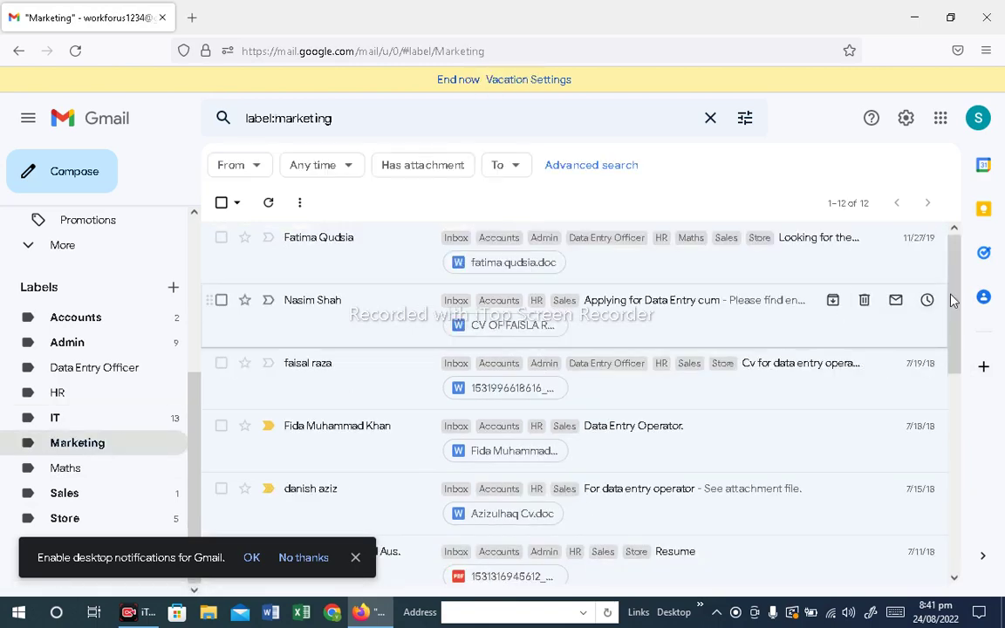
left_click_drag(952, 300, 970, 503)
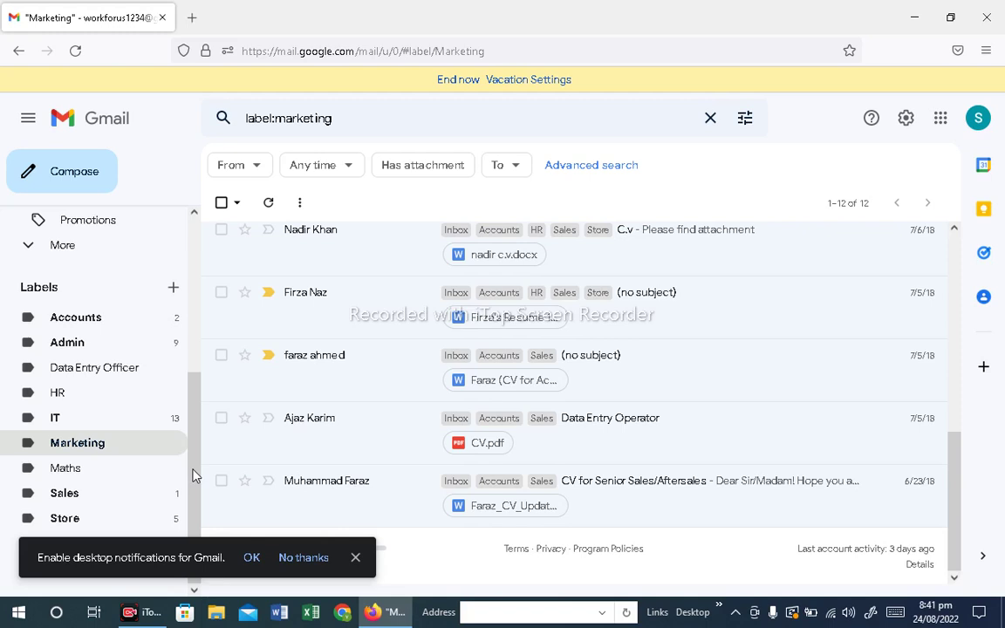
left_click(79, 502)
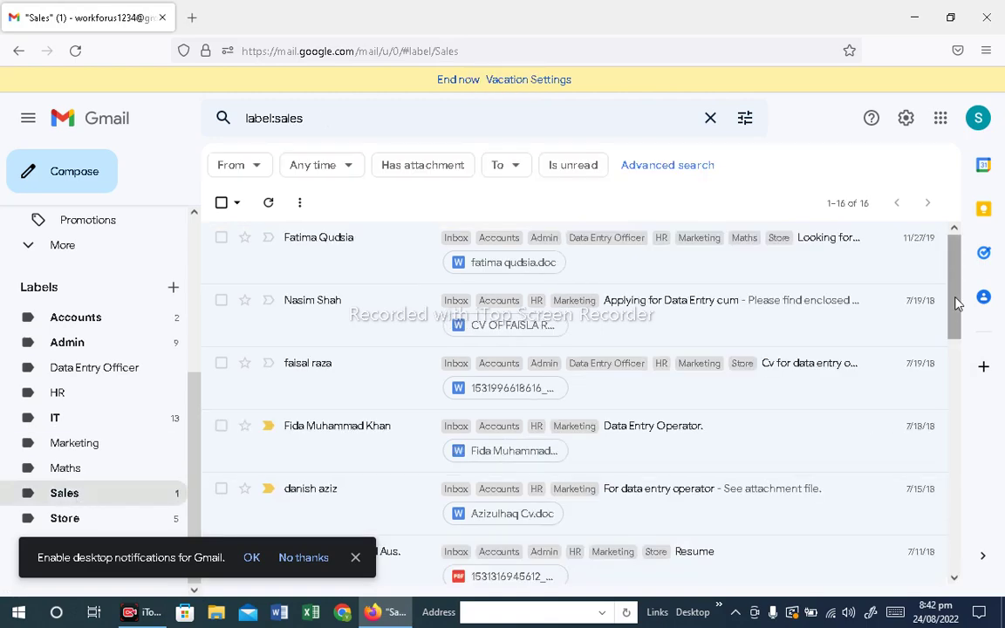
left_click_drag(957, 298, 960, 270)
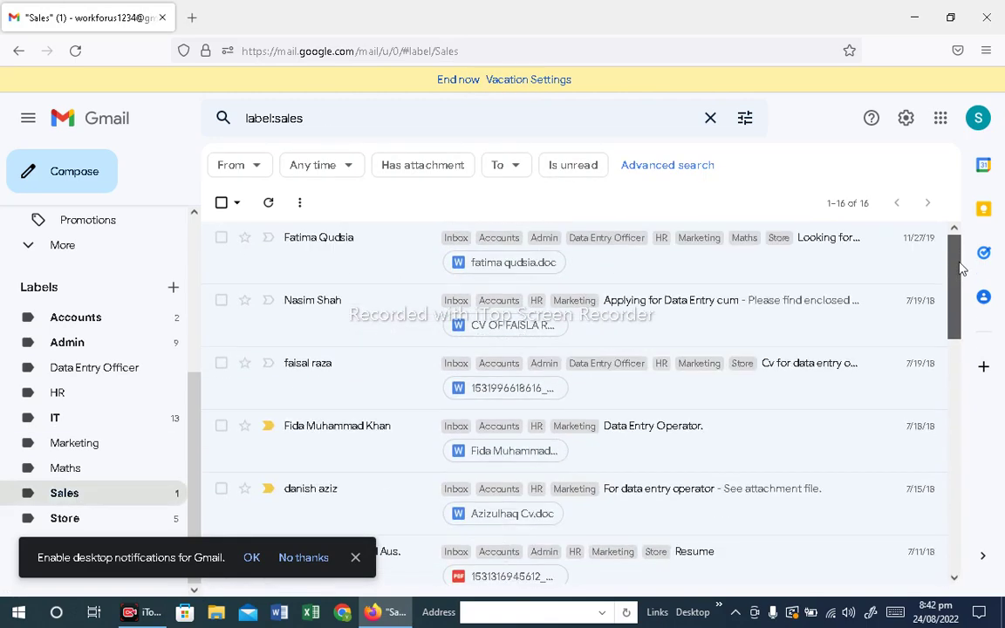
Return to the newest inbox mail and mark the 11/27/19 email with the green check star.
left_click_drag(194, 382, 193, 262)
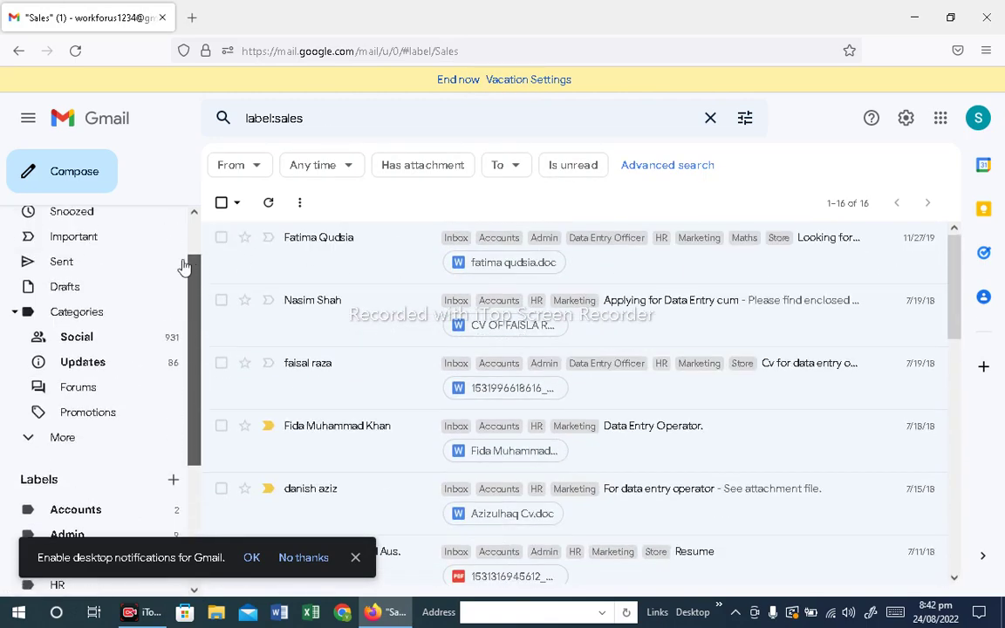
scroll(197, 228, "up", 2)
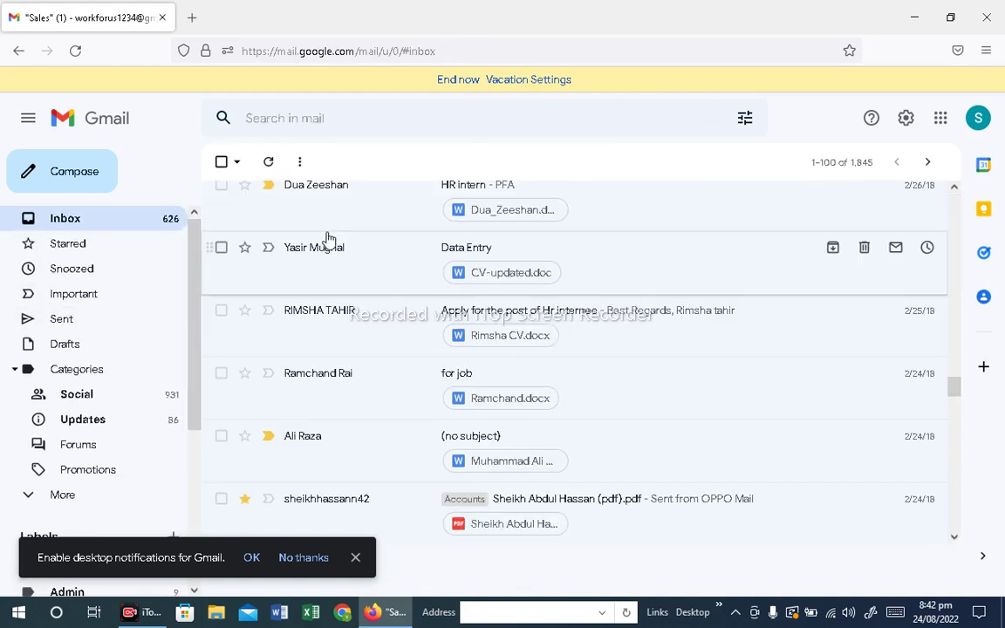
left_click_drag(956, 417, 961, 188)
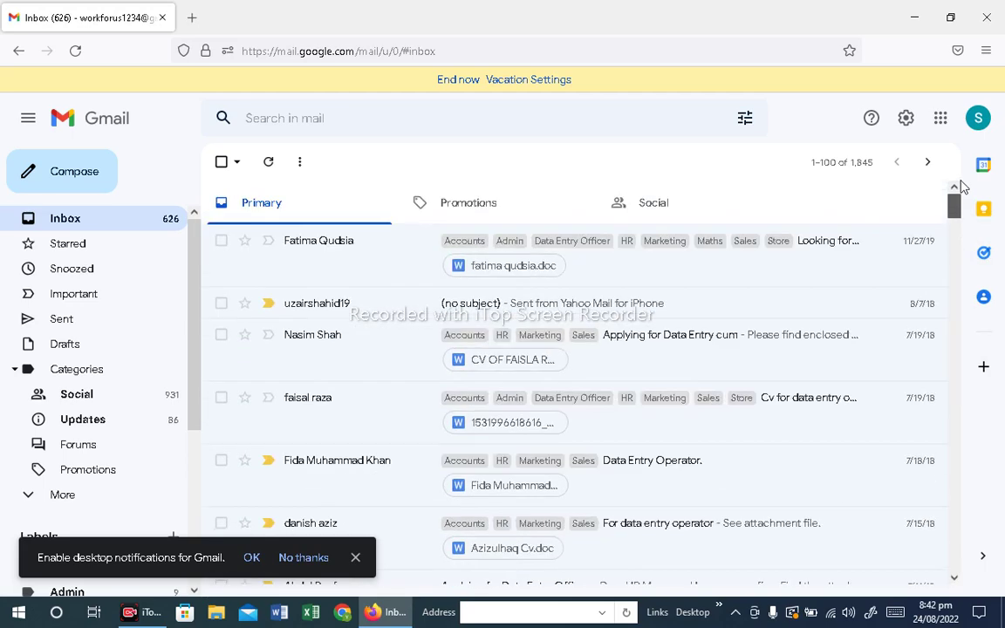
left_click(245, 248)
left_click(246, 250)
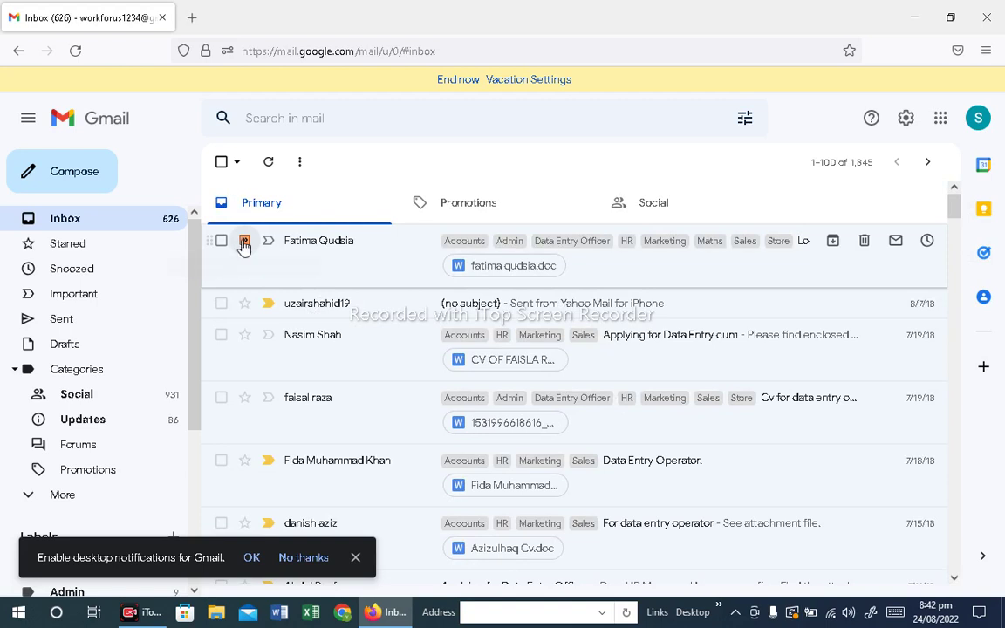
left_click(244, 248)
left_click(246, 250)
left_click(245, 249)
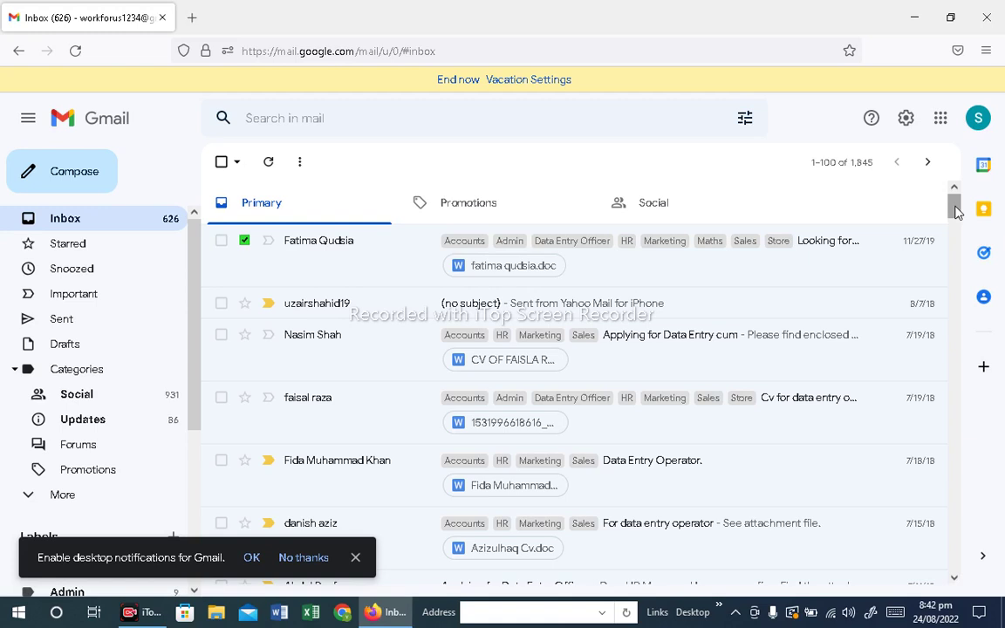
Mark the "Applying for Data Entry cum" email and the 7/5/18 no-subject email labelled only Accounts, Marketing and Sales with the green check.
left_click(244, 340)
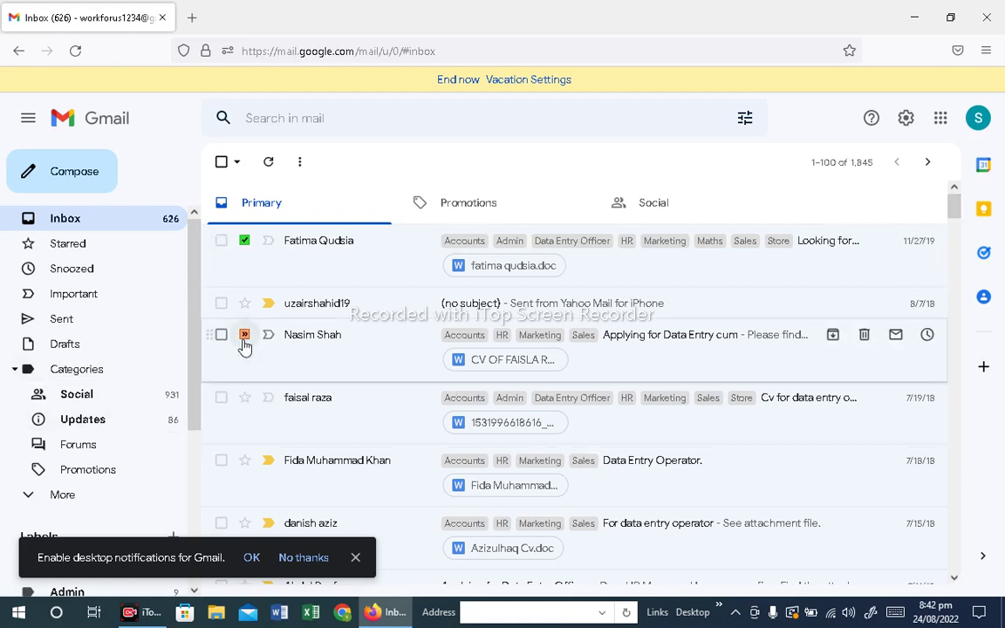
left_click(244, 340)
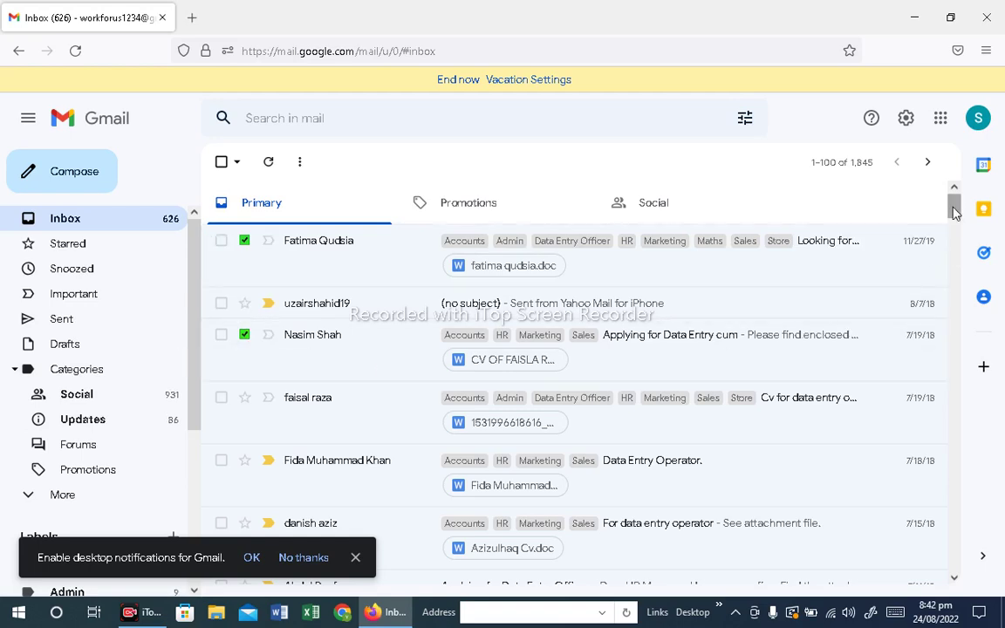
left_click_drag(953, 213, 953, 234)
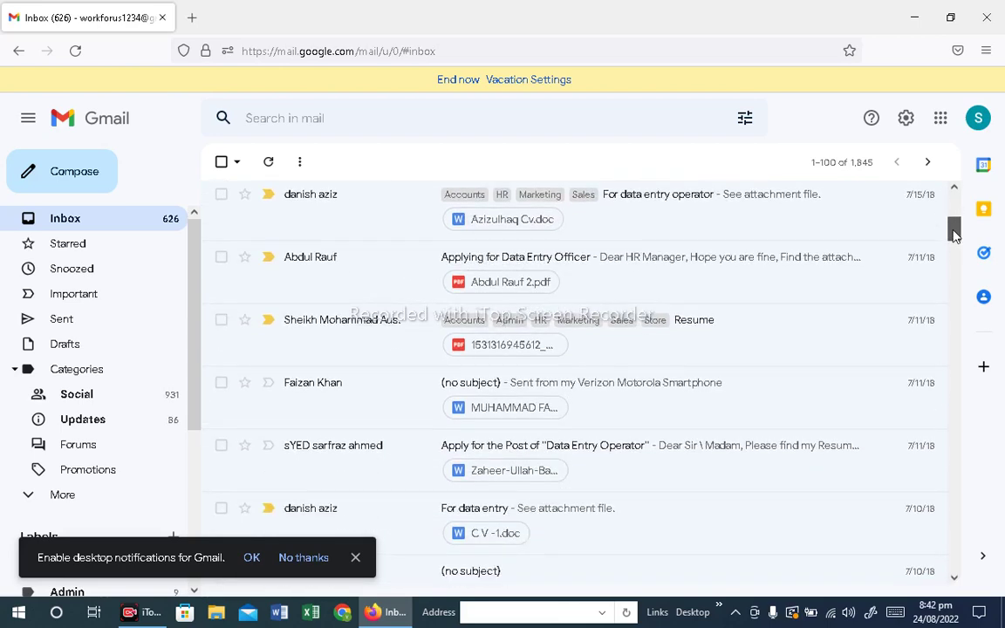
left_click_drag(954, 234, 955, 206)
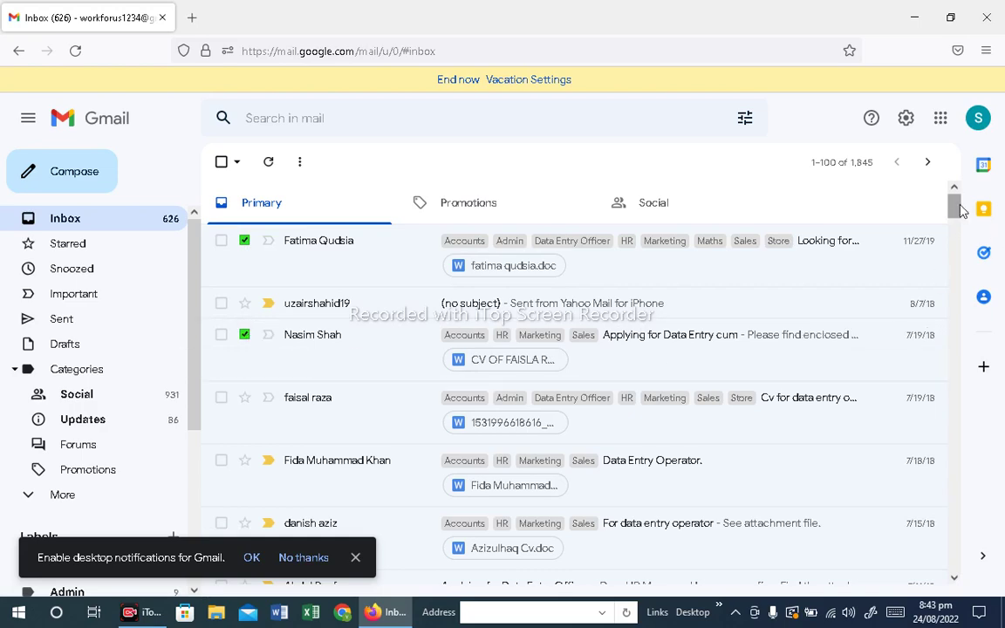
scroll(960, 209, "down", 10)
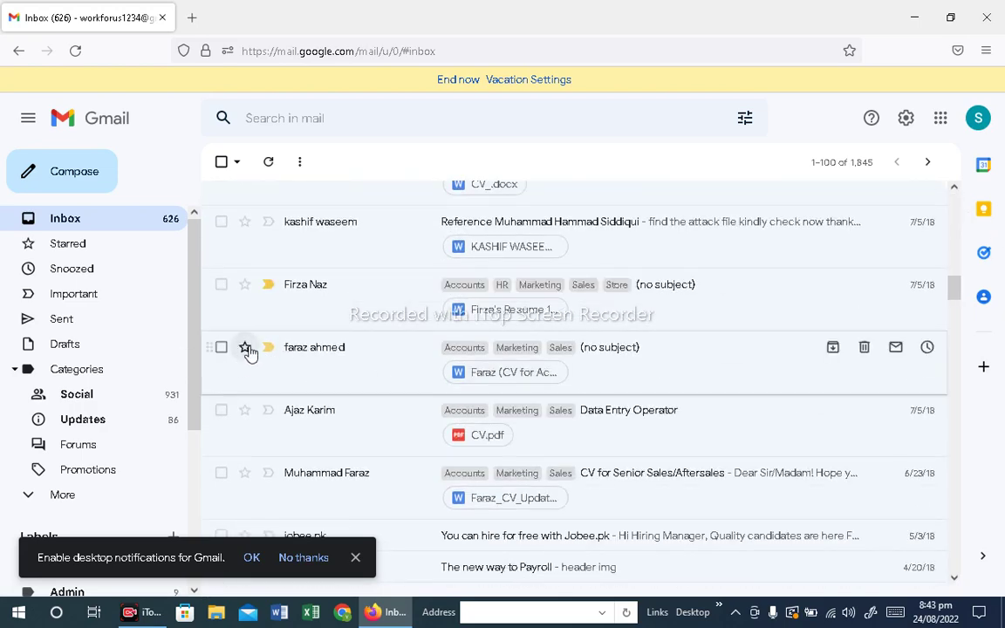
left_click(246, 349)
left_click(246, 352)
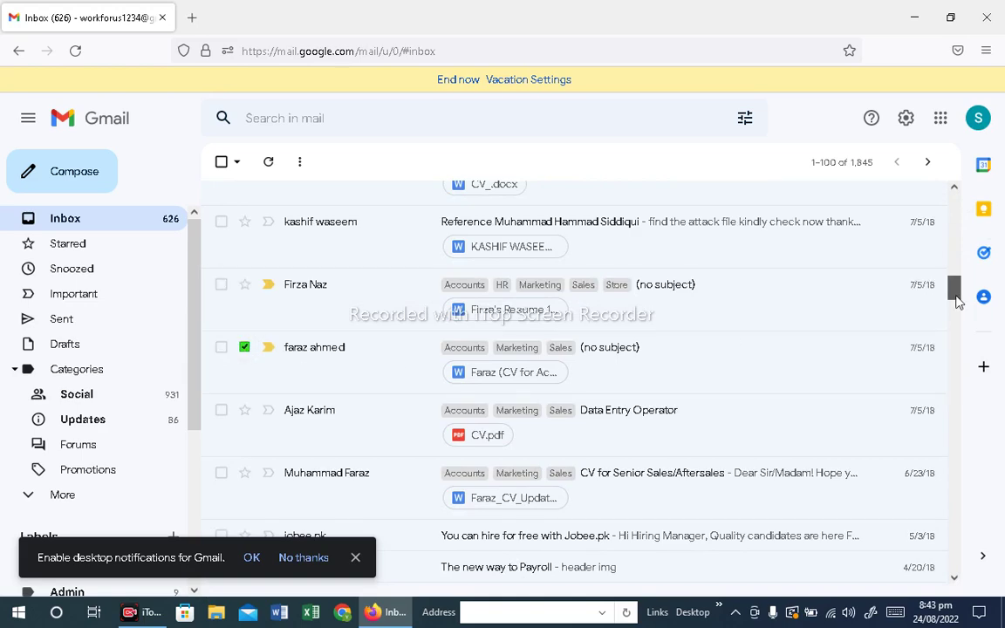
Star the "HR intern" email dated 2/26/18 with the green star.
left_click_drag(951, 287, 953, 399)
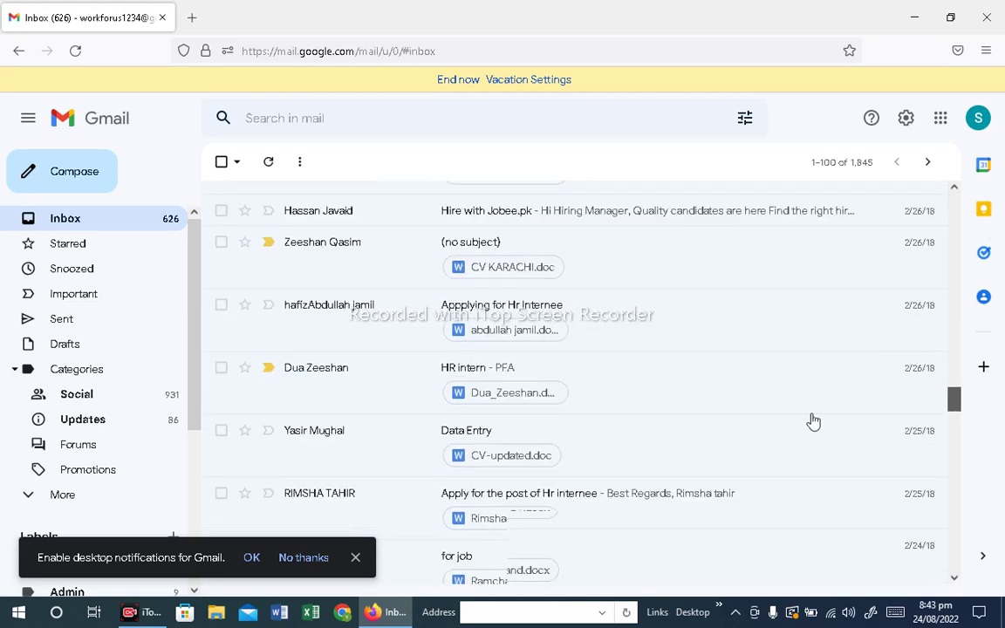
left_click(246, 360)
left_click(247, 360)
left_click(247, 365)
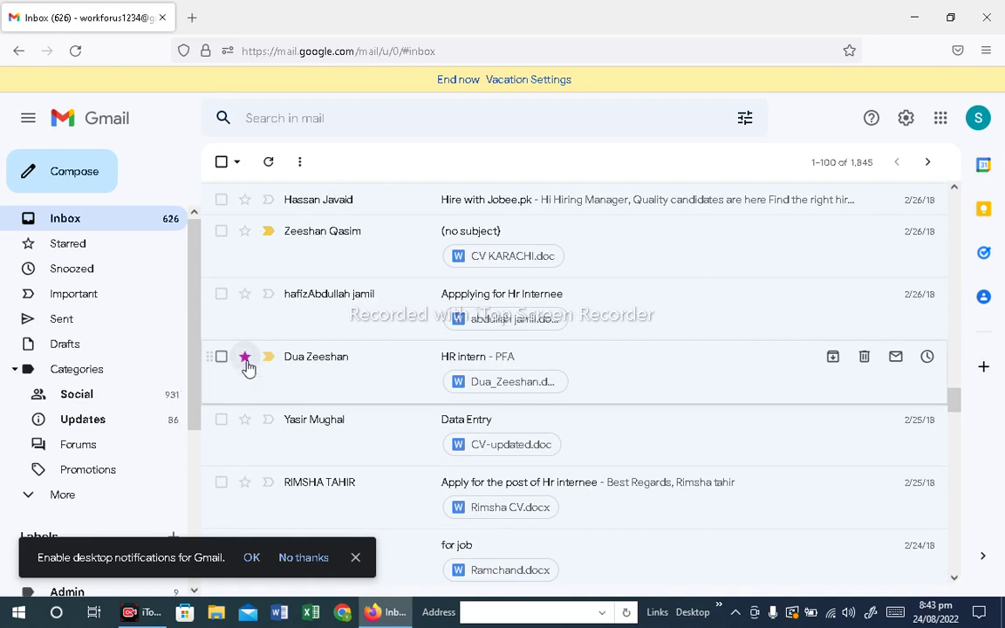
left_click(245, 363)
left_click(244, 363)
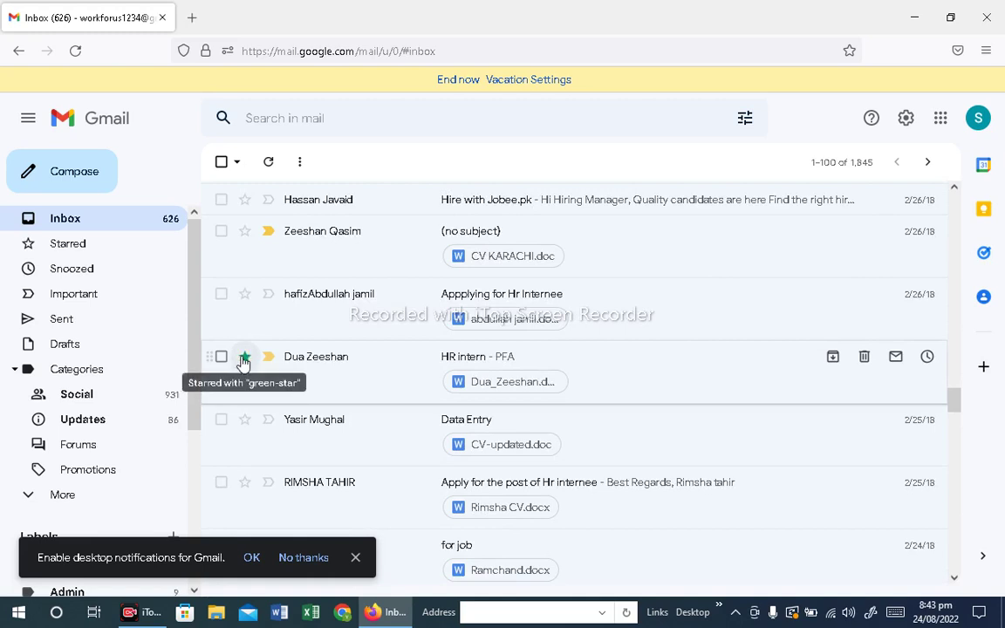
Cycle the star on the 2/26/18 "HR intern" email through the available markers and back to the green star.
left_click(244, 365)
left_click(246, 366)
left_click(245, 359)
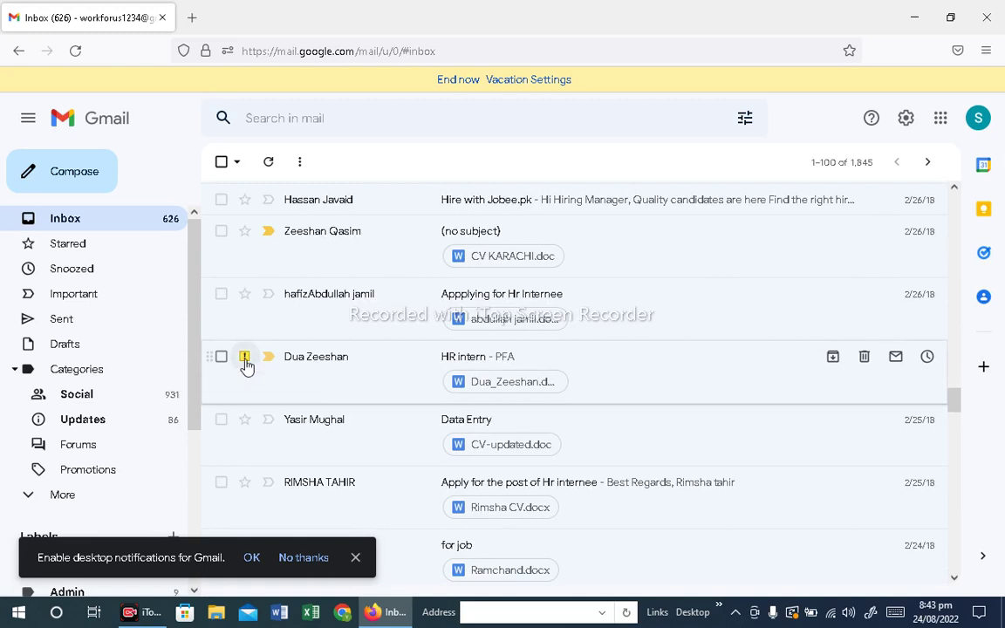
left_click(245, 359)
left_click(245, 359)
left_click(245, 359)
left_click(245, 359)
left_click(245, 360)
left_click(245, 359)
Mark the 2/25/18 "Data Entry" email with the yellow exclamation mark and the "Appplying for Hr Internee" email with the purple question mark.
left_click(245, 422)
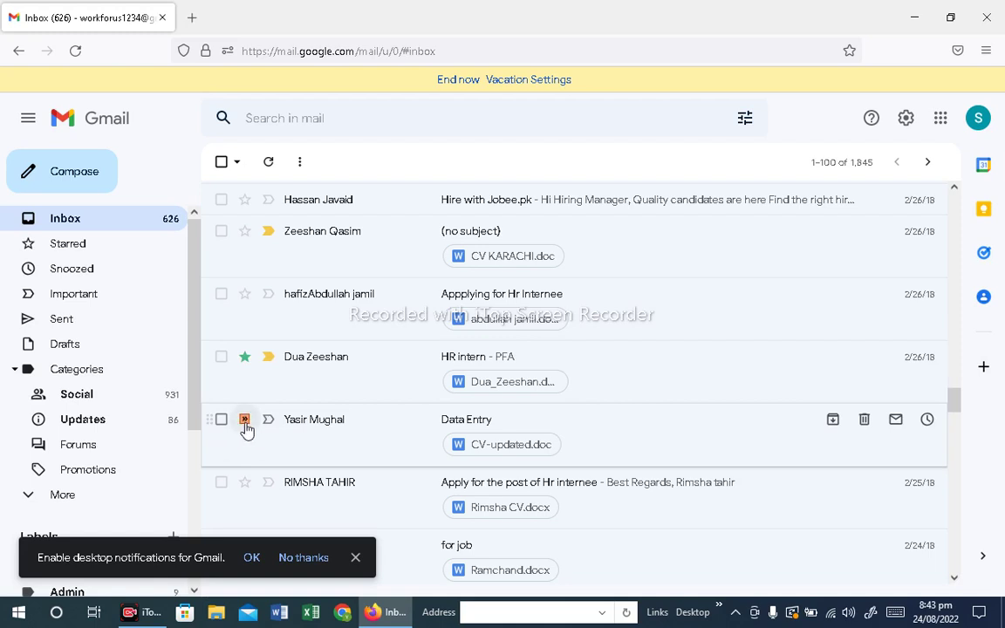
left_click(245, 422)
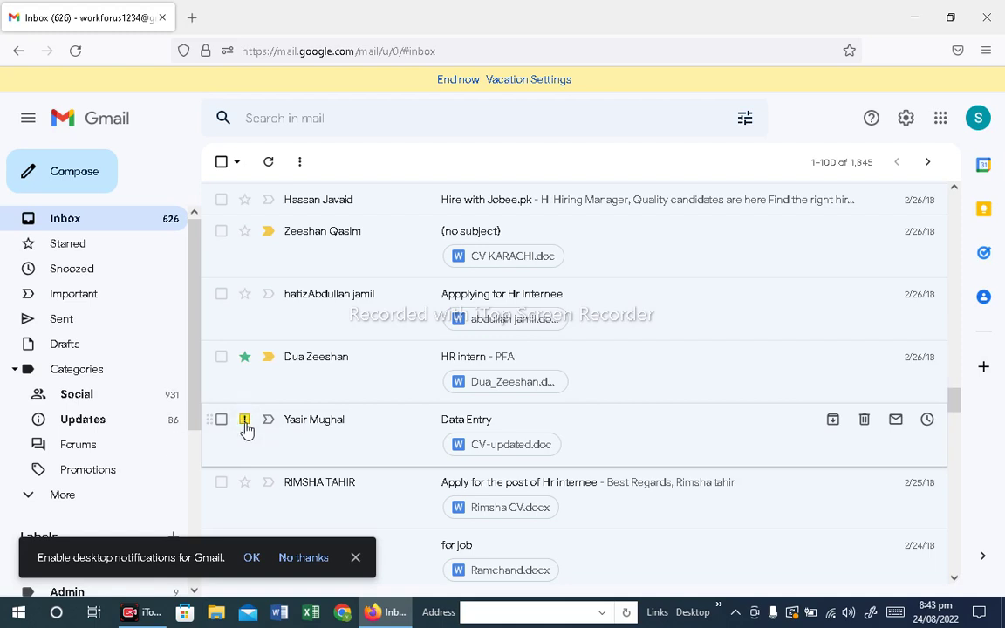
left_click(245, 295)
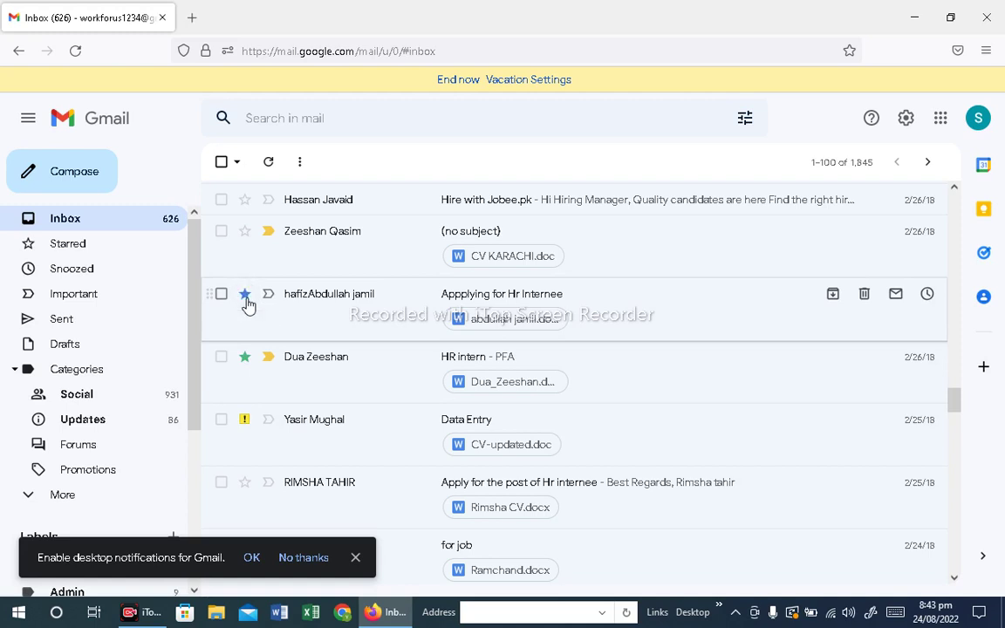
left_click(245, 295)
left_click(247, 299)
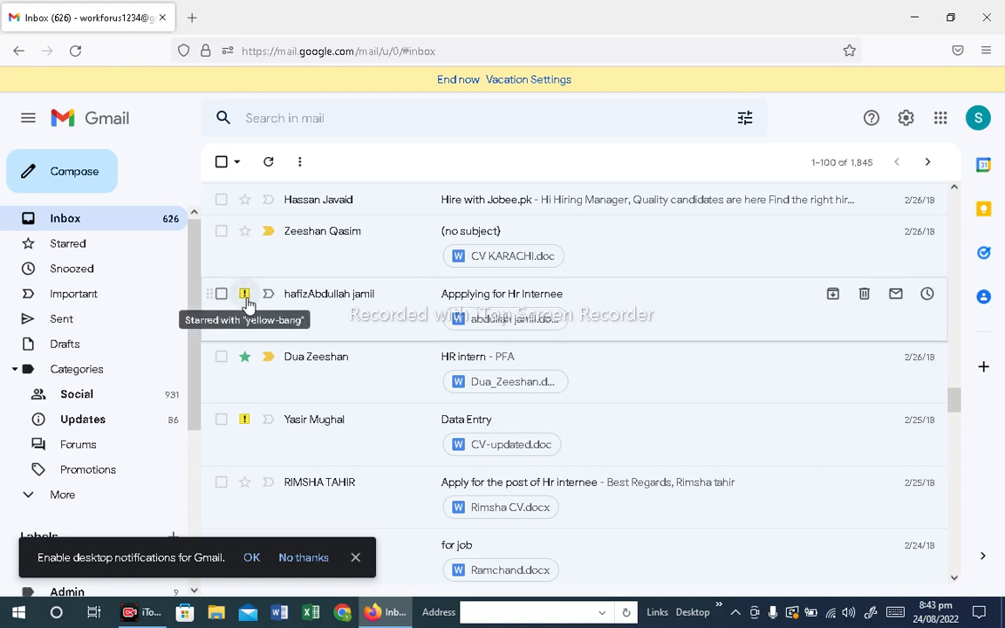
left_click(247, 299)
left_click(246, 298)
left_click(246, 297)
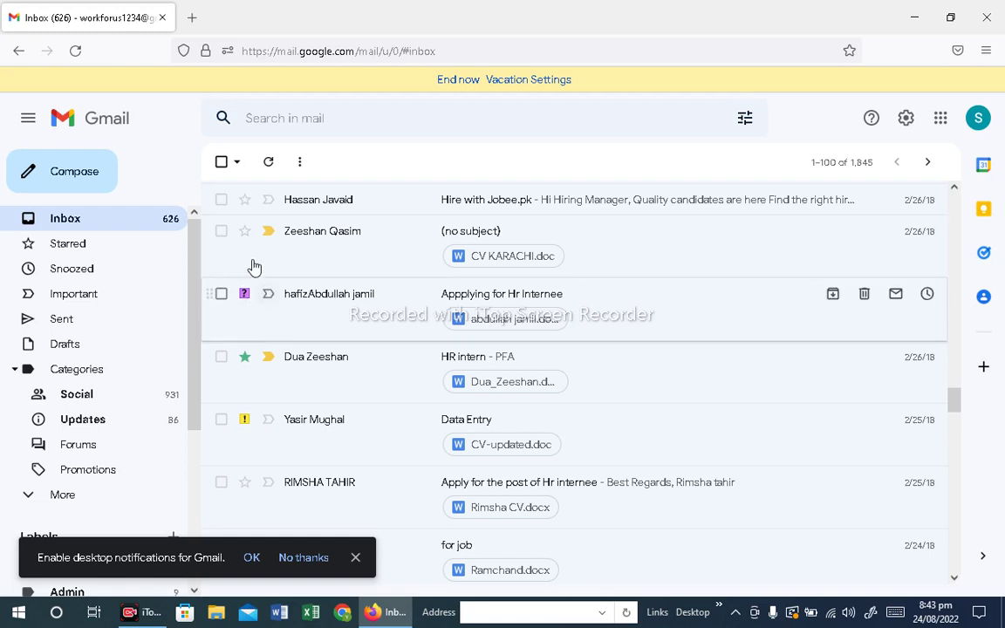
Give the 2/26/18 no-subject email with CV KARACHI.doc the purple star and review the marked emails back to the newest inbox mail.
left_click(245, 234)
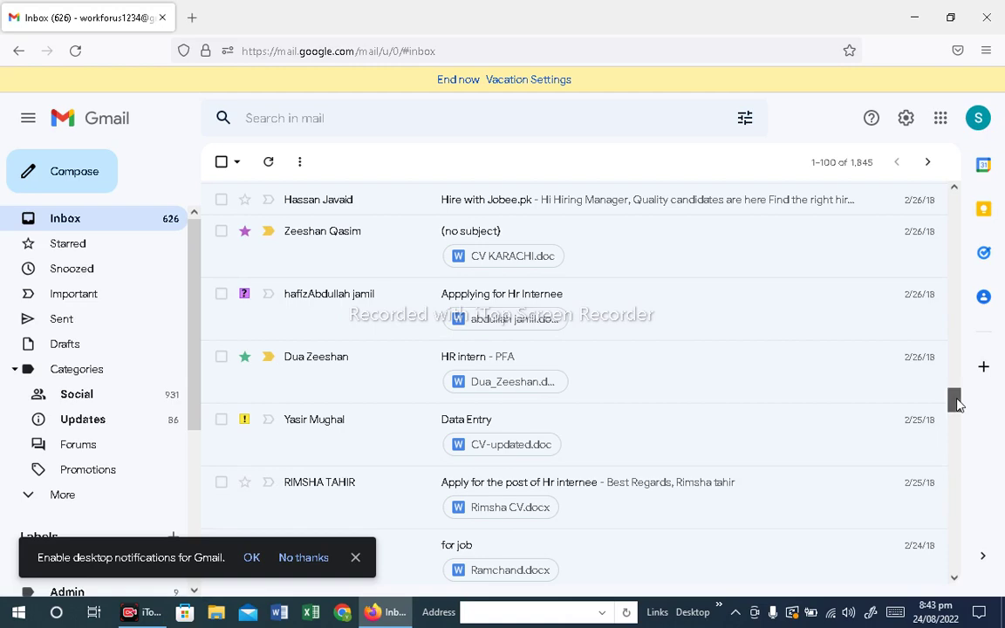
left_click_drag(957, 404, 959, 436)
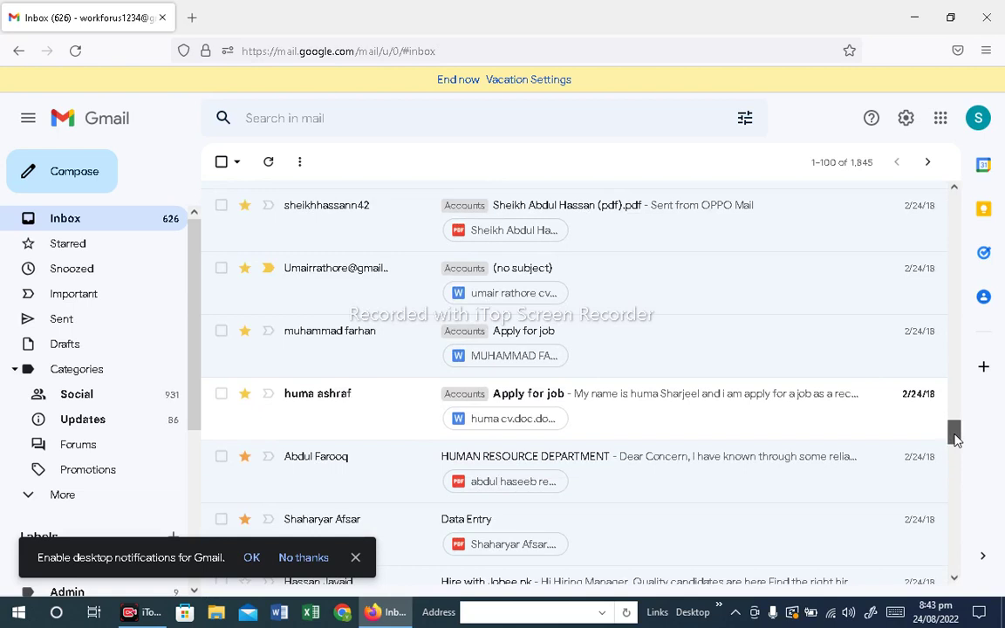
left_click_drag(954, 438, 959, 275)
left_click_drag(959, 315, 954, 349)
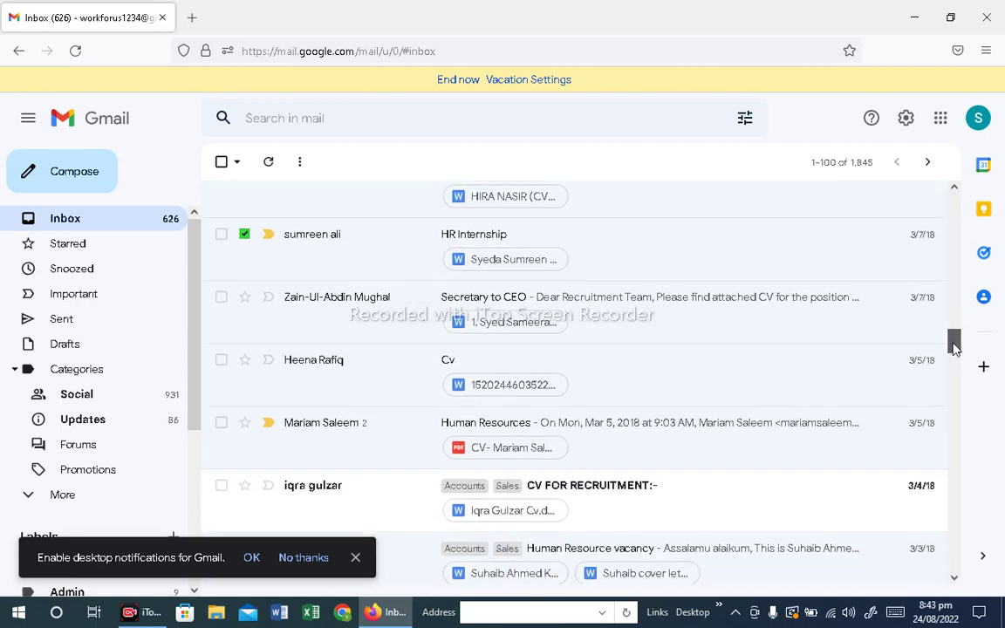
left_click_drag(954, 347, 960, 184)
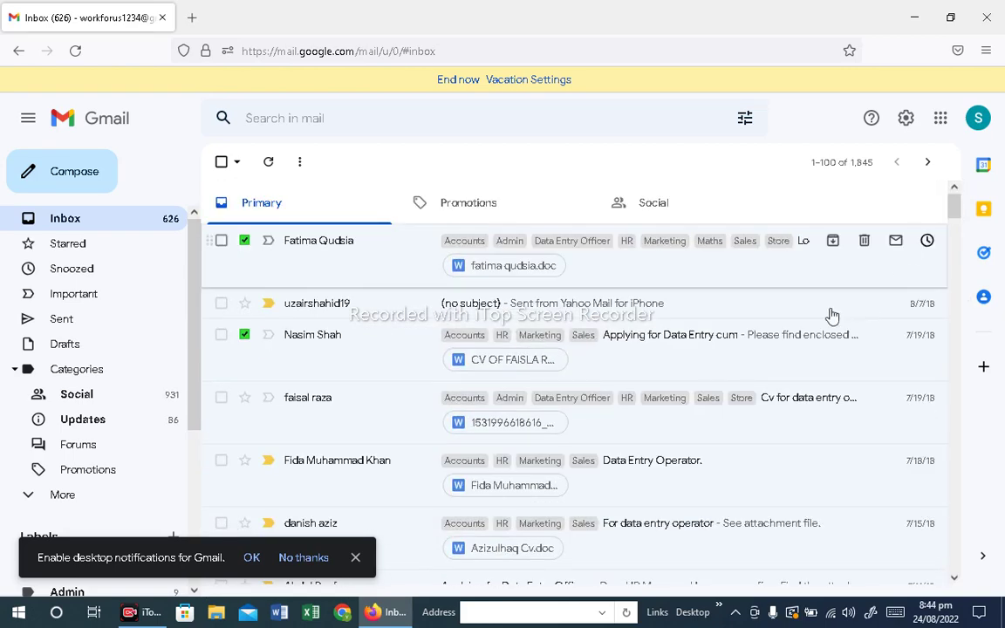